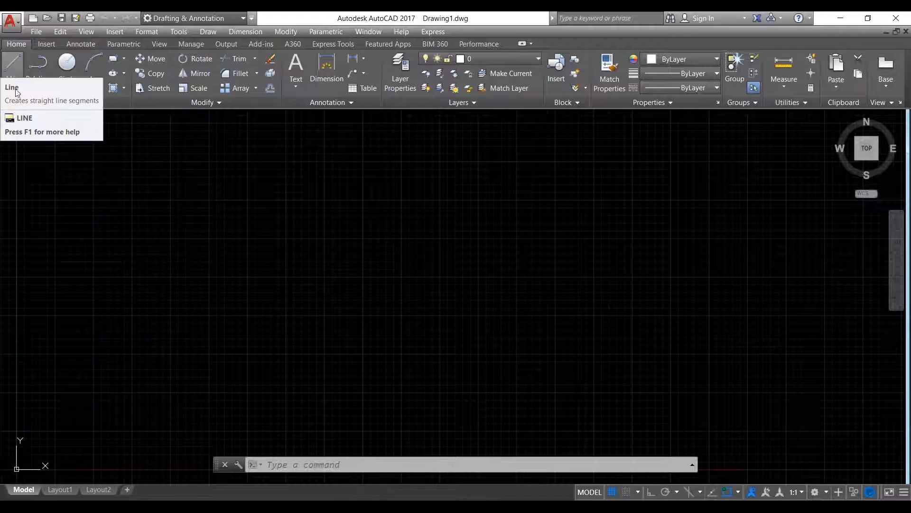
- Draw a four-segment zigzag with the Line tool, running from the left side to the lower right
click(11, 71)
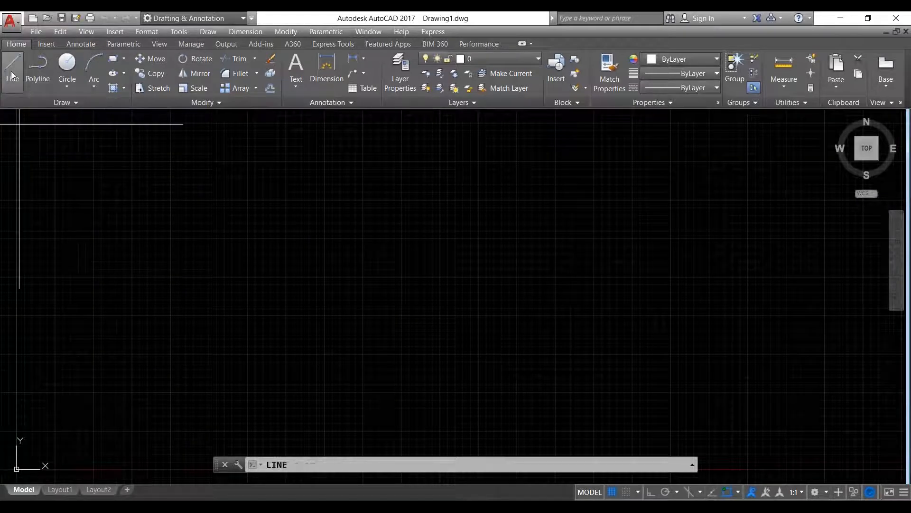
click(108, 313)
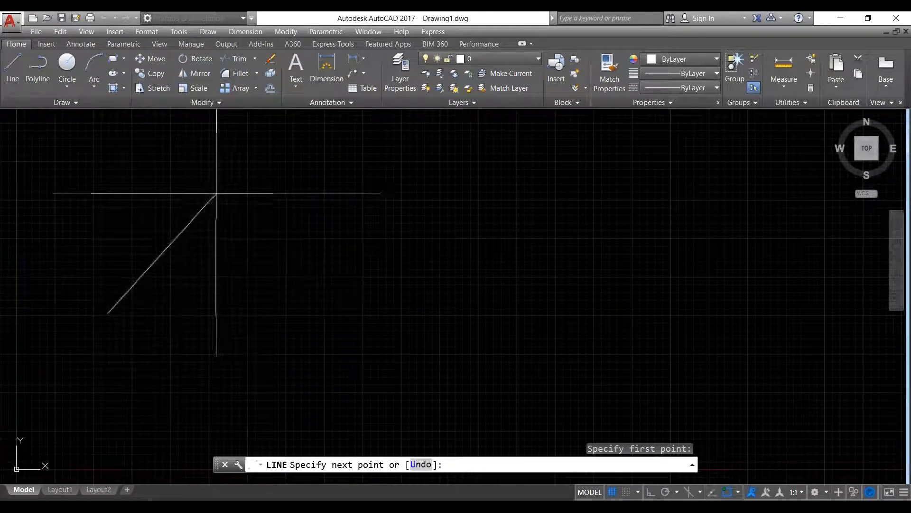
click(212, 188)
click(368, 294)
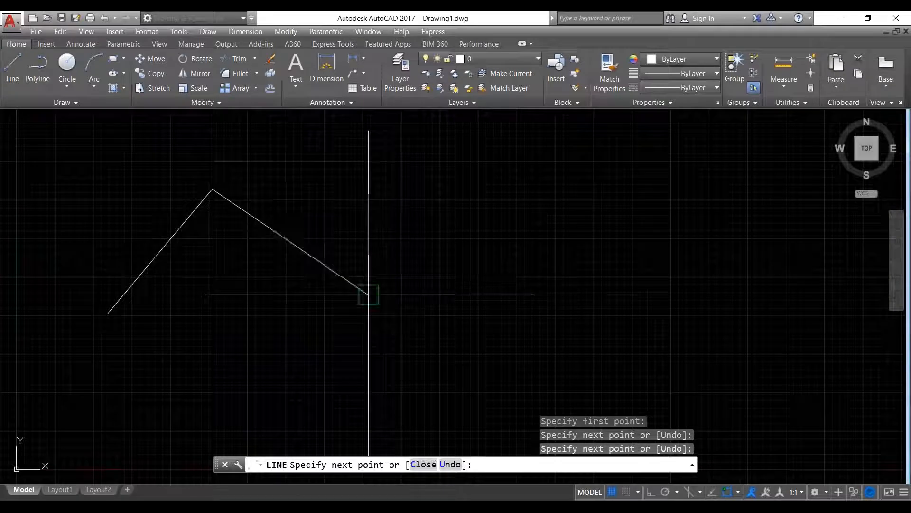
click(481, 192)
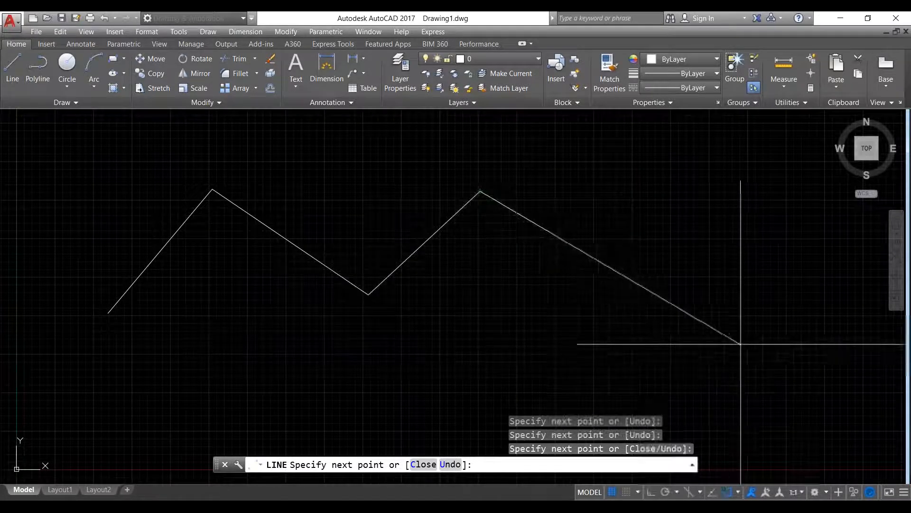
click(750, 356)
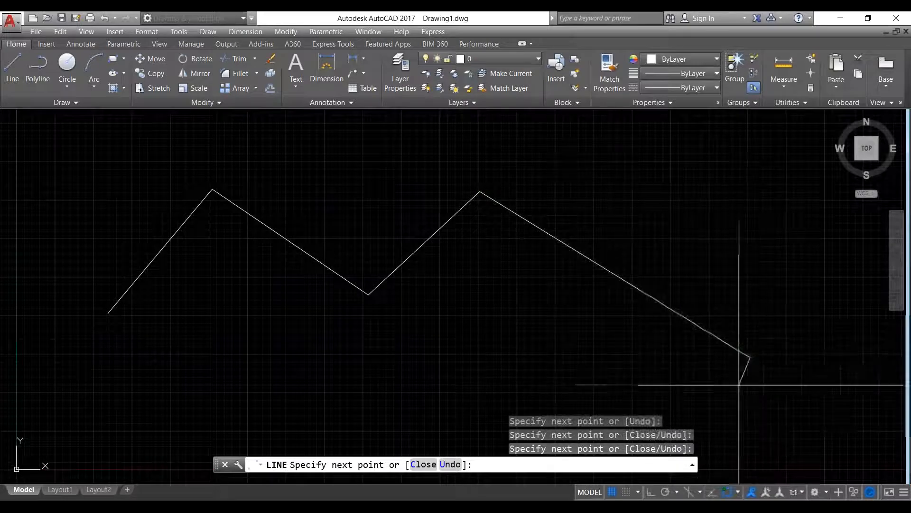
right_click(719, 239)
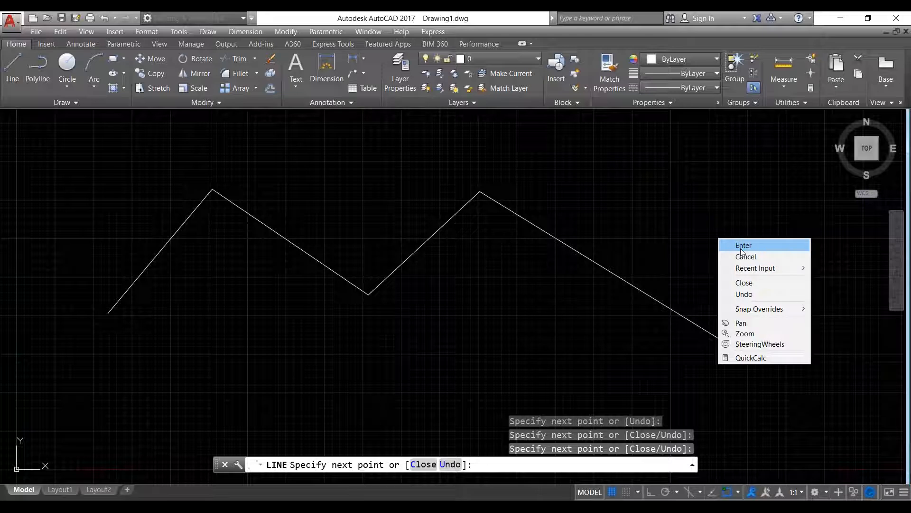
key(Escape)
key(Escape)
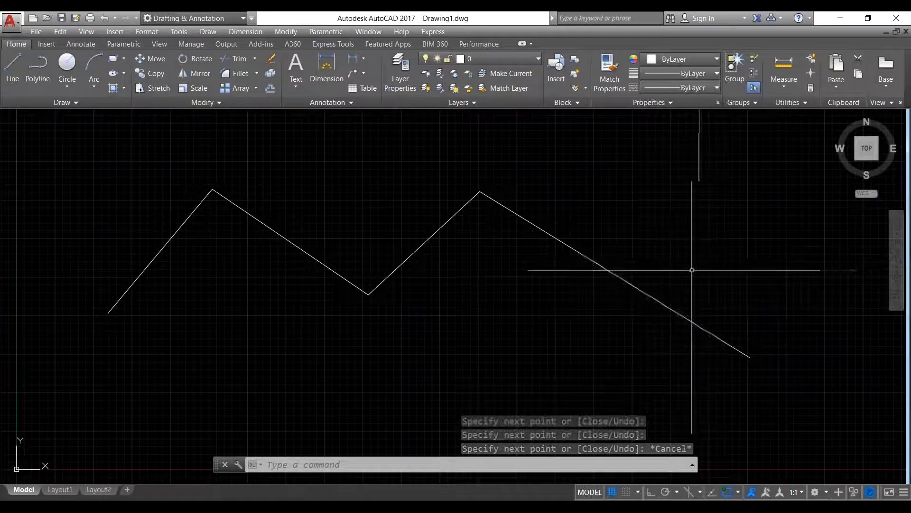
- Draw a closed four-line rectangle right of the zigzag with Ortho on for square edges
scroll(291, 304, down, 4)
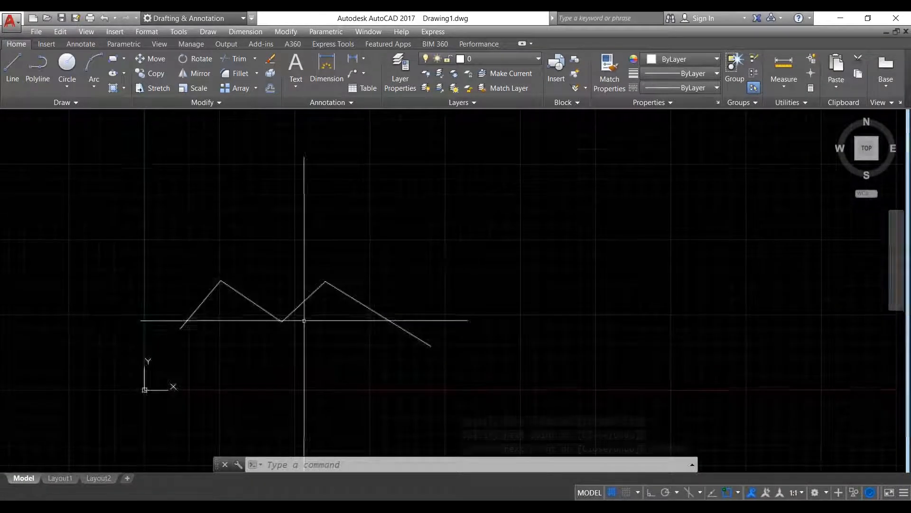
click(13, 67)
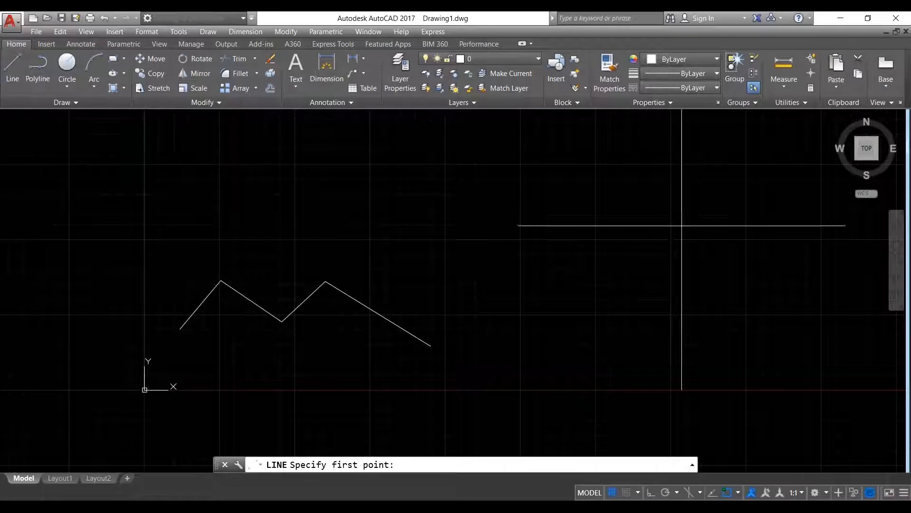
click(511, 315)
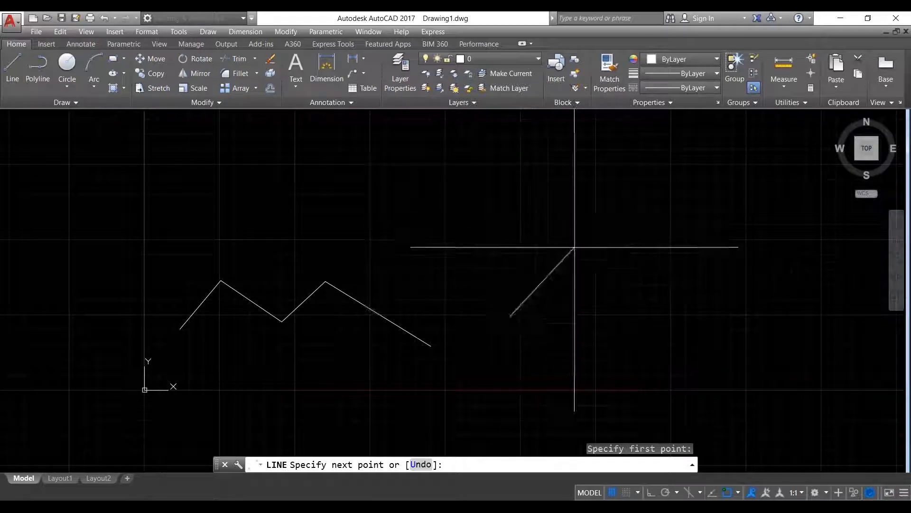
click(655, 496)
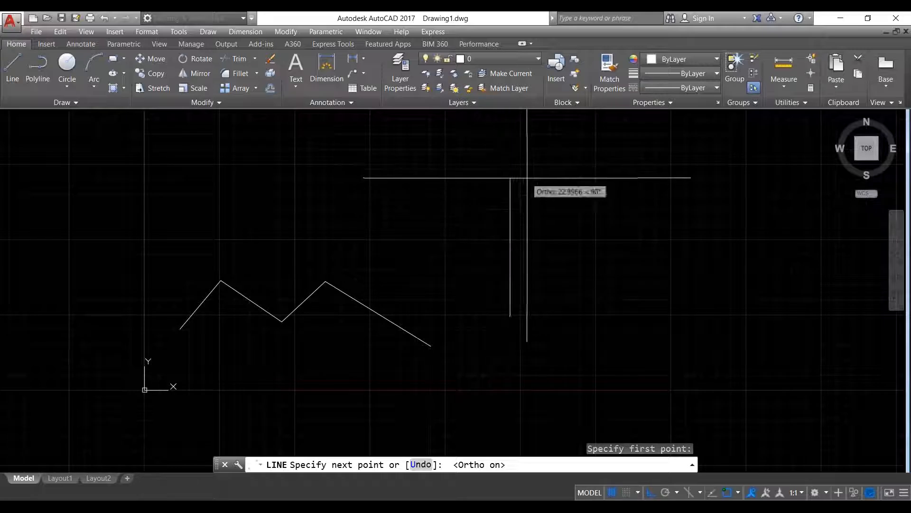
click(535, 188)
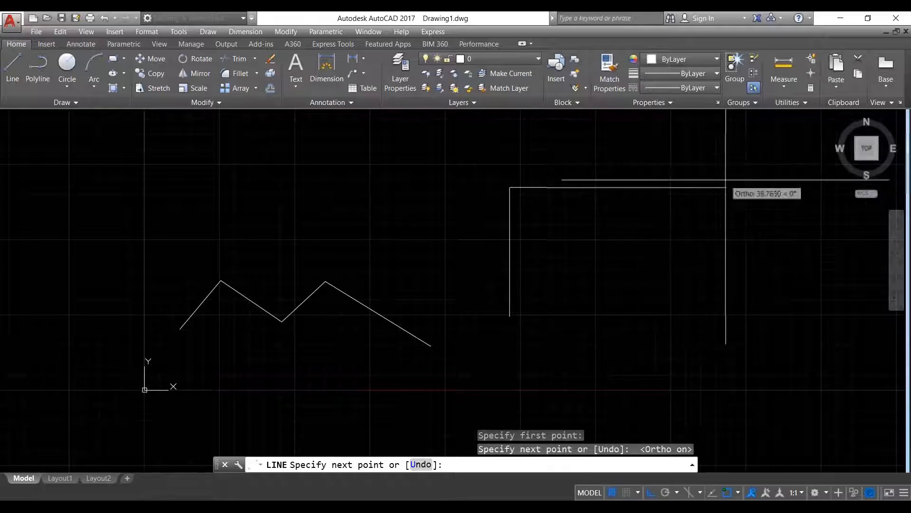
click(733, 188)
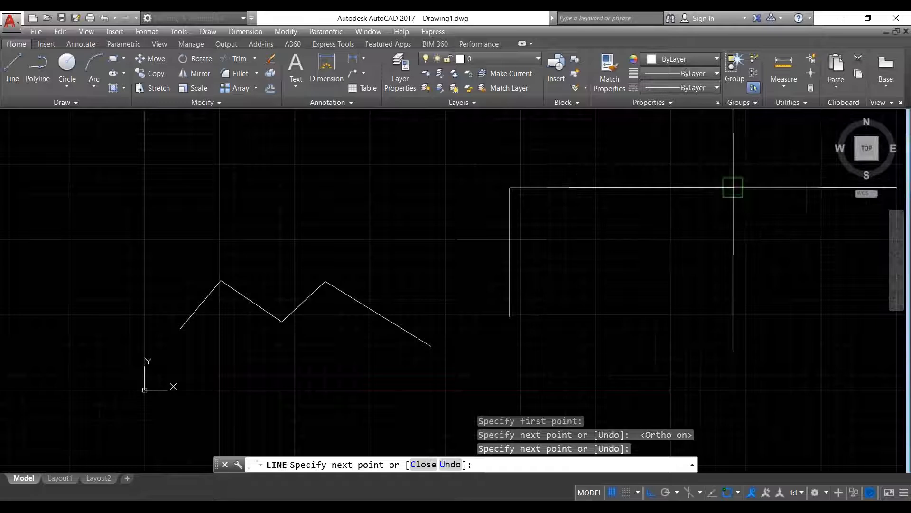
click(733, 313)
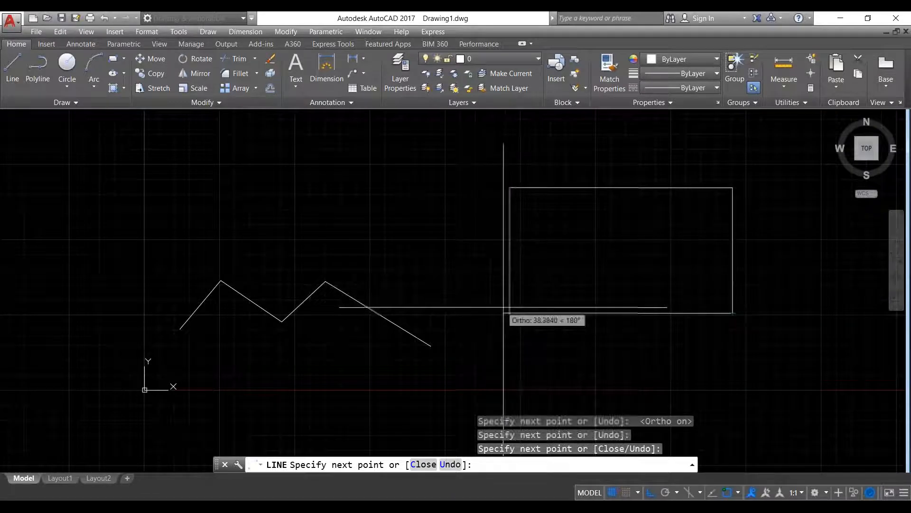
click(510, 313)
right_click(606, 269)
click(632, 275)
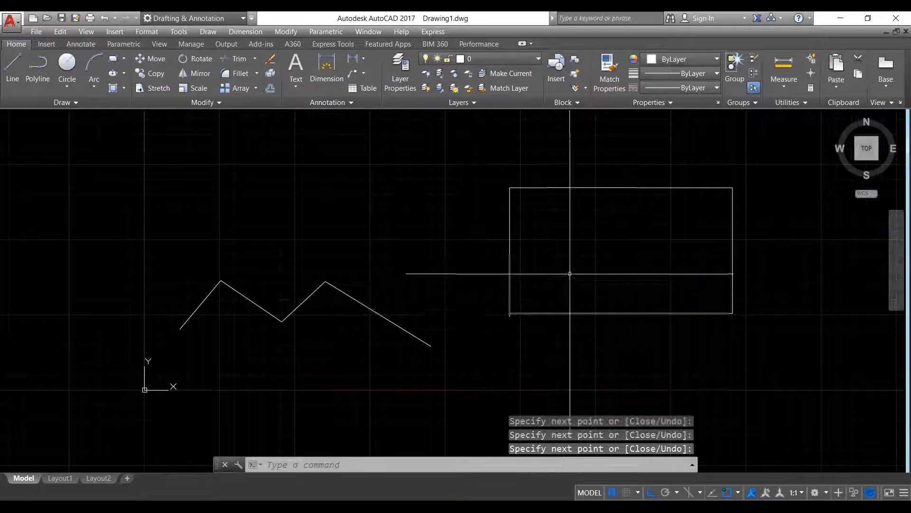
- Turn Ortho off and draw a sharper zigzag with a tall peak, a deep low point and a second peak
scroll(514, 309, up, 9)
scroll(456, 325, down, 13)
scroll(525, 320, down, 2)
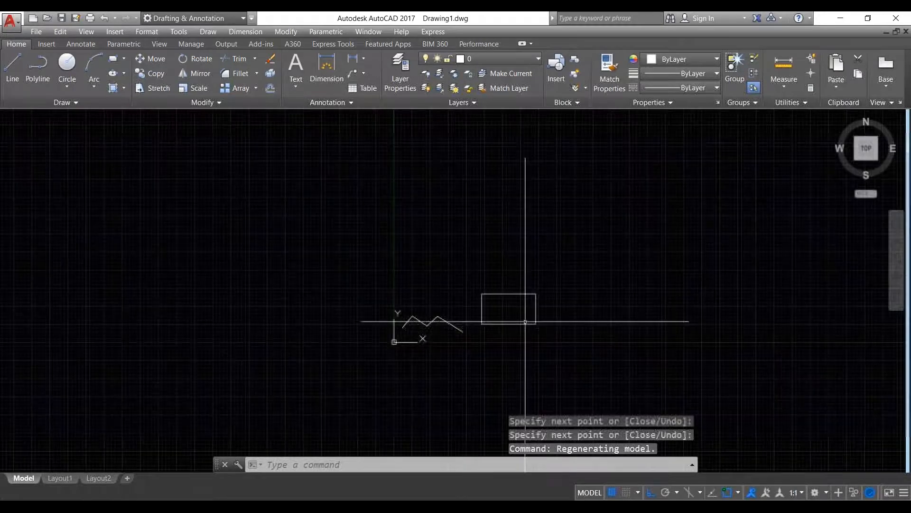
scroll(529, 300, up, 2)
scroll(369, 302, up, 2)
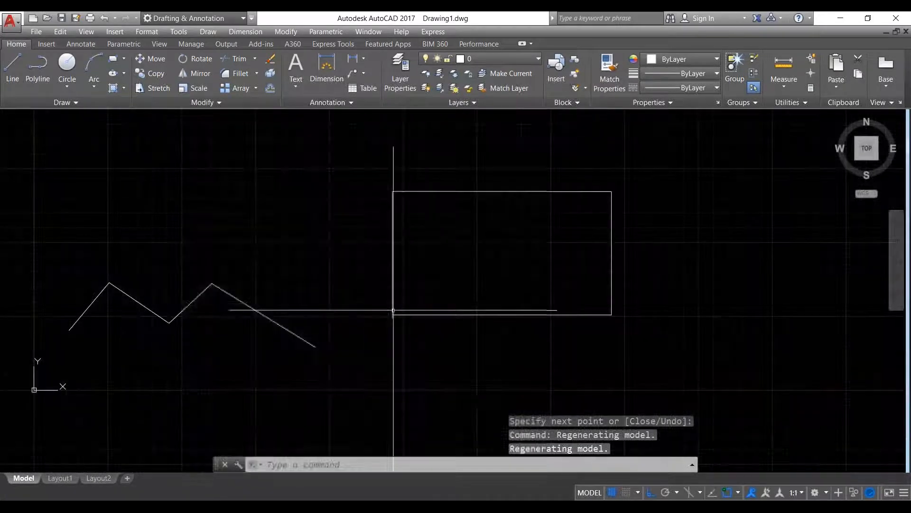
scroll(393, 312, down, 4)
middle_drag(351, 297, 253, 280)
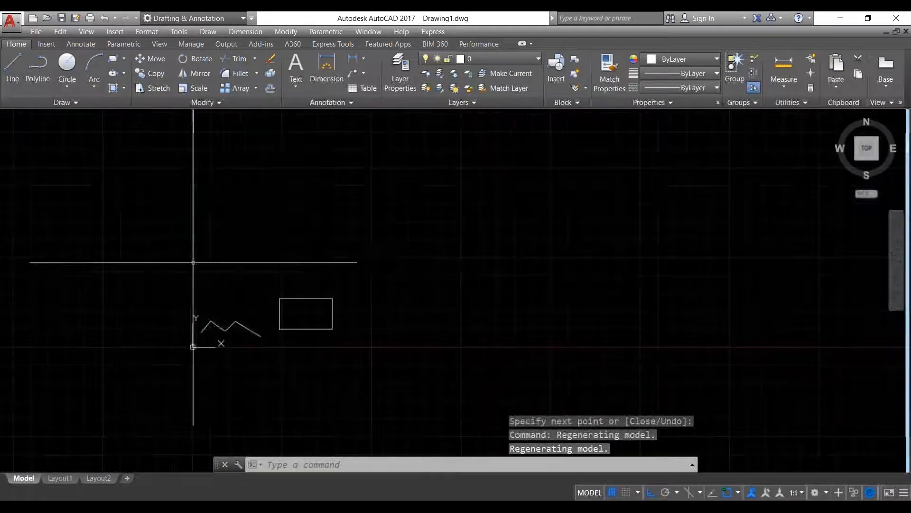
click(13, 69)
click(384, 258)
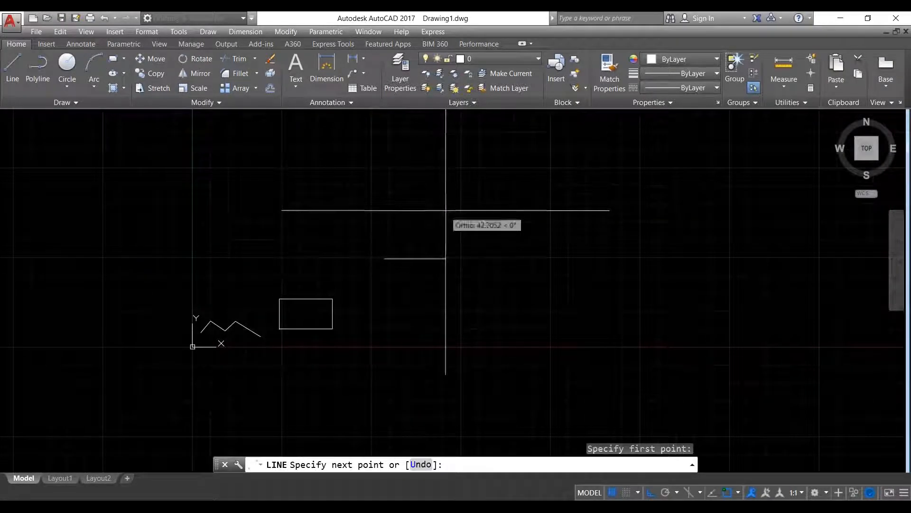
click(650, 492)
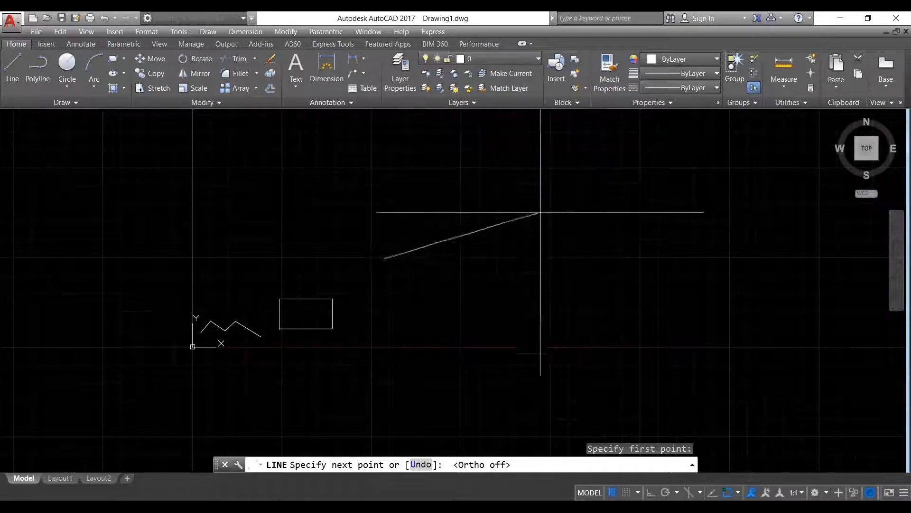
click(462, 188)
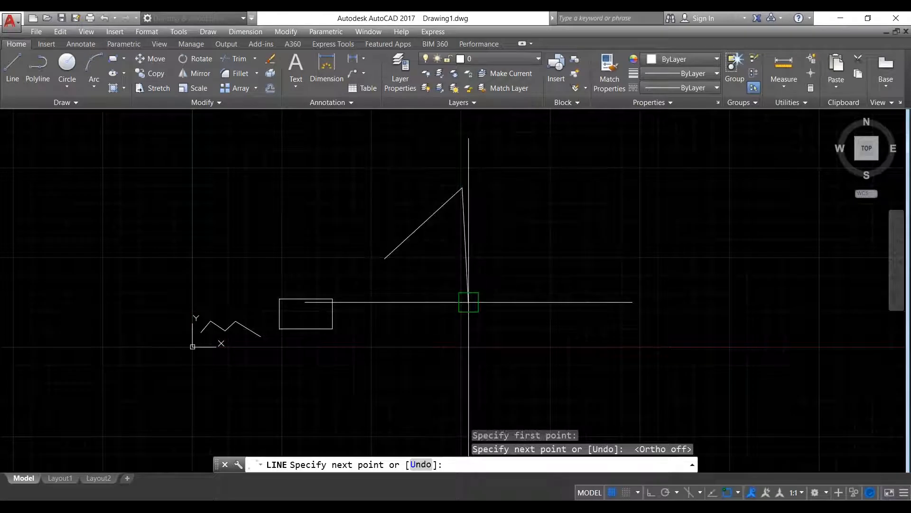
click(469, 301)
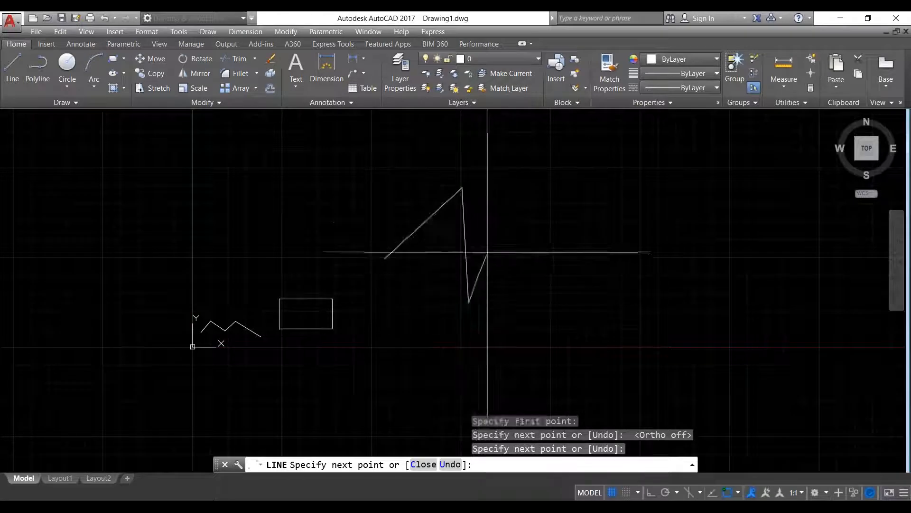
click(536, 251)
right_click(565, 227)
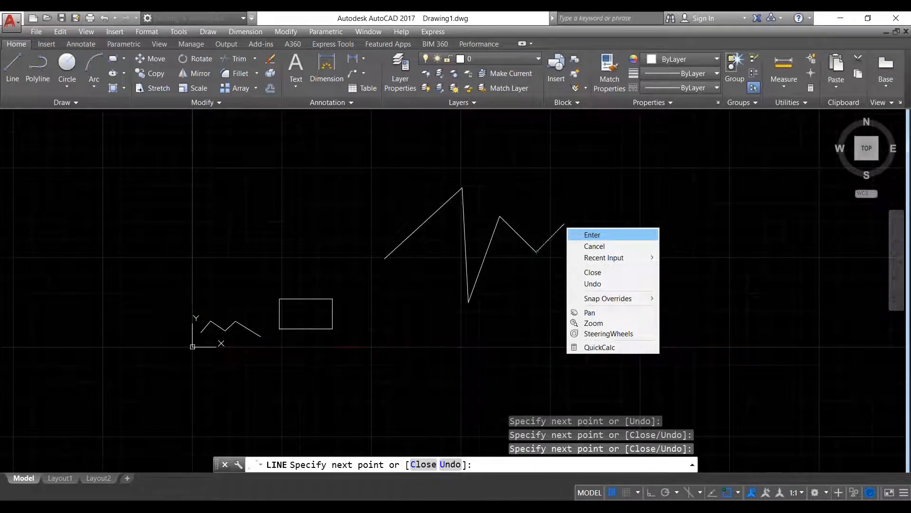
click(592, 234)
- Zoom and pan to reframe the drawing around the new zigzag
scroll(373, 308, down, 4)
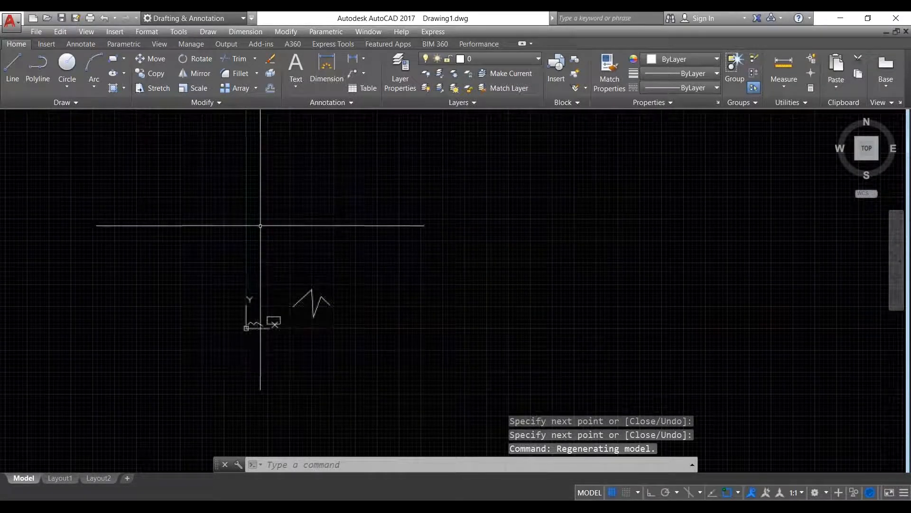
scroll(258, 325, up, 7)
scroll(277, 323, up, 4)
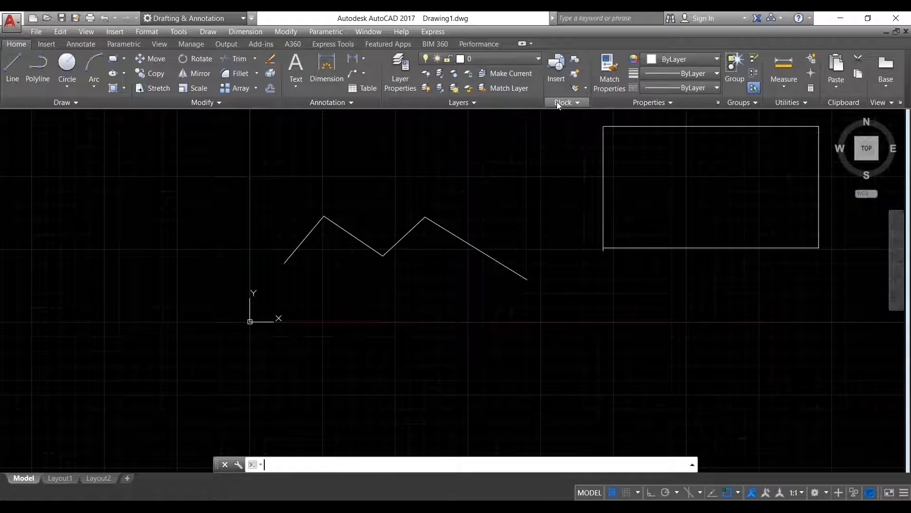
scroll(385, 237, down, 2)
middle_drag(383, 238, 177, 313)
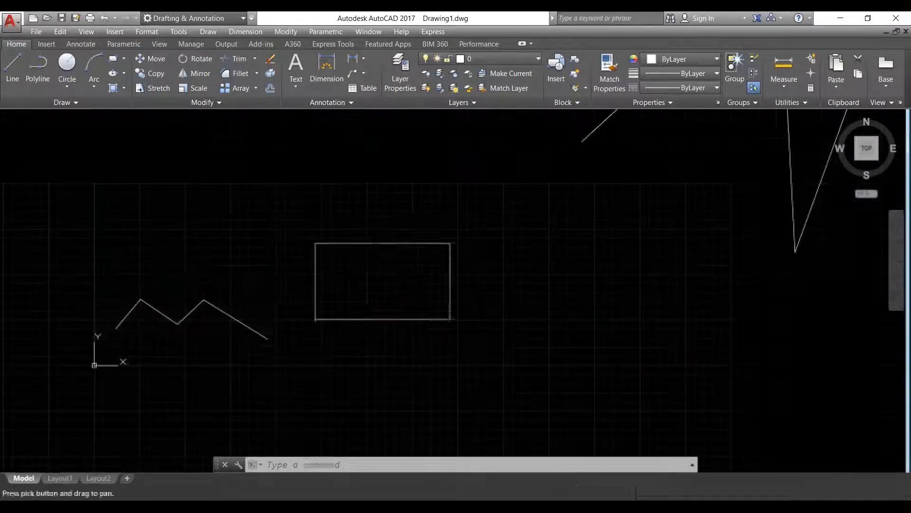
scroll(372, 256, down, 4)
middle_drag(495, 237, 342, 283)
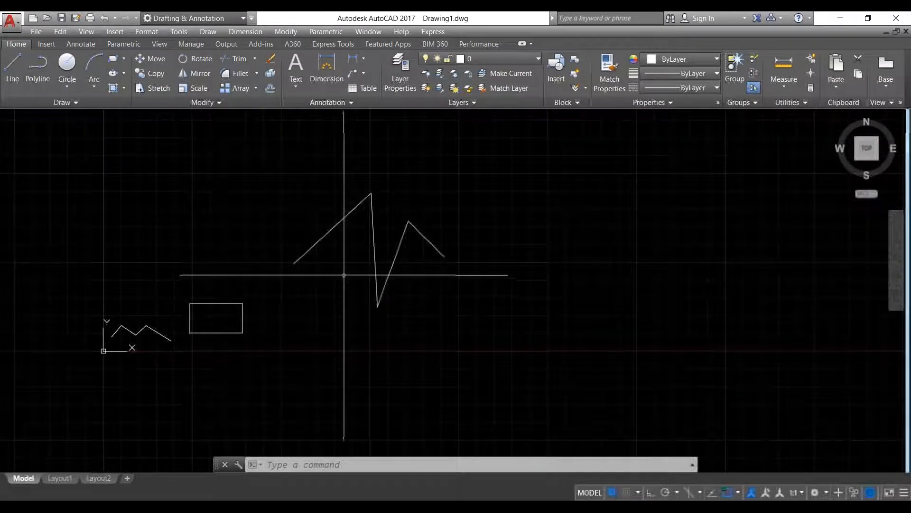
- Draw a centre-radius circle of radius 2 to the right of the sharper zigzag
click(70, 83)
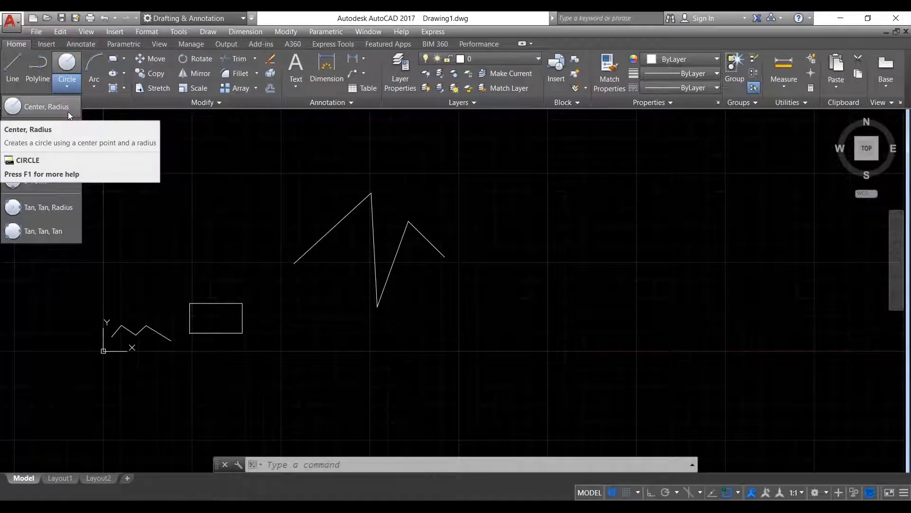
click(68, 112)
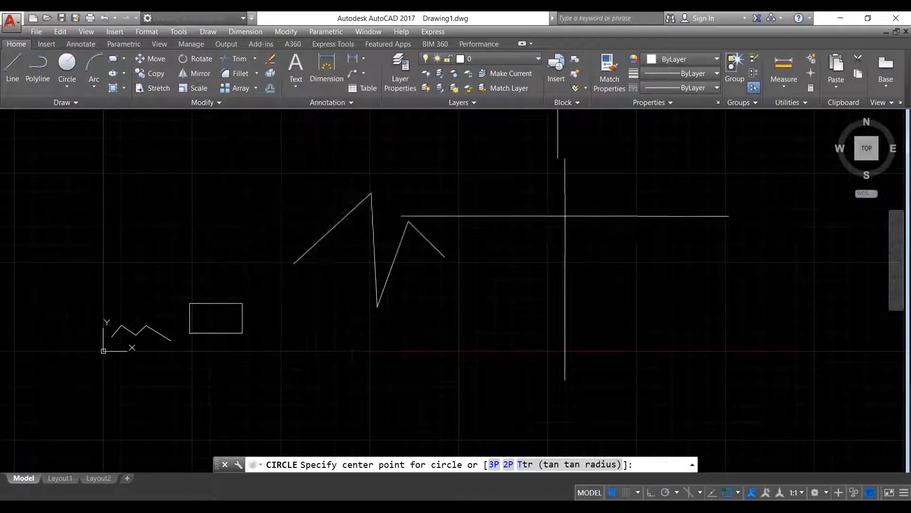
middle_drag(600, 214, 569, 211)
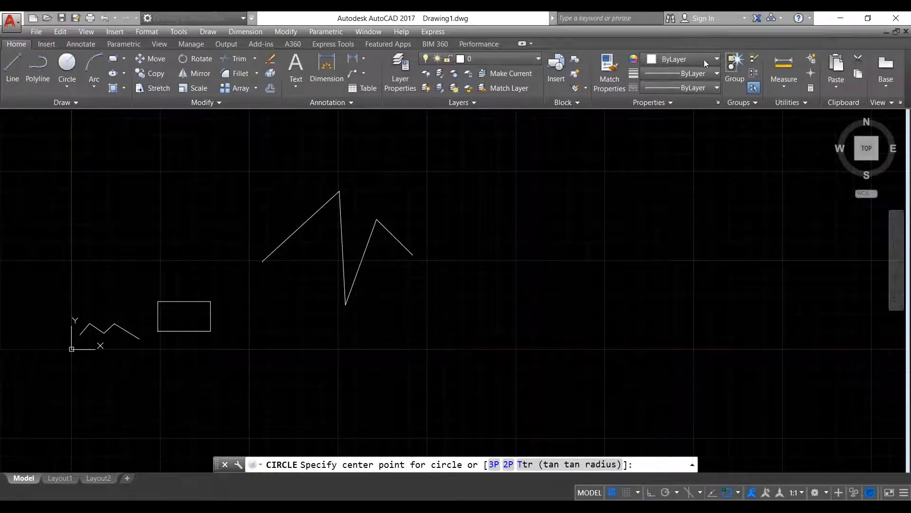
click(544, 268)
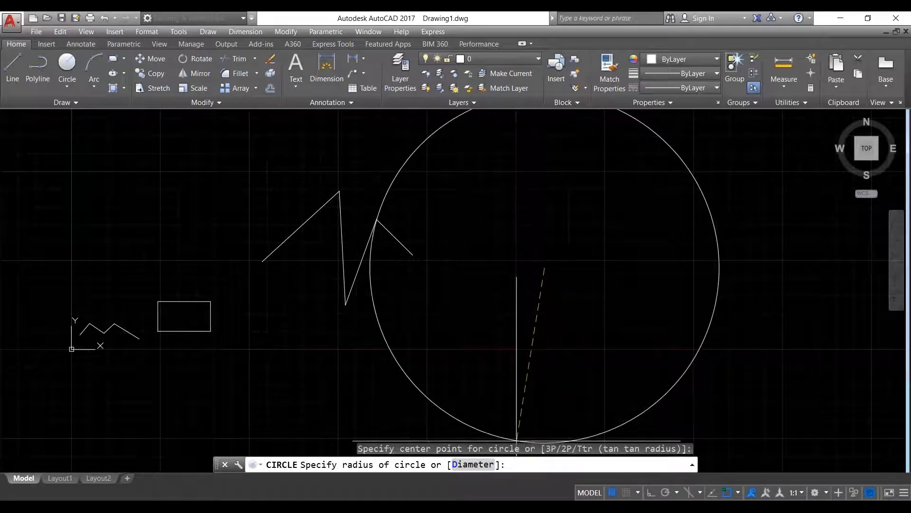
text(2)
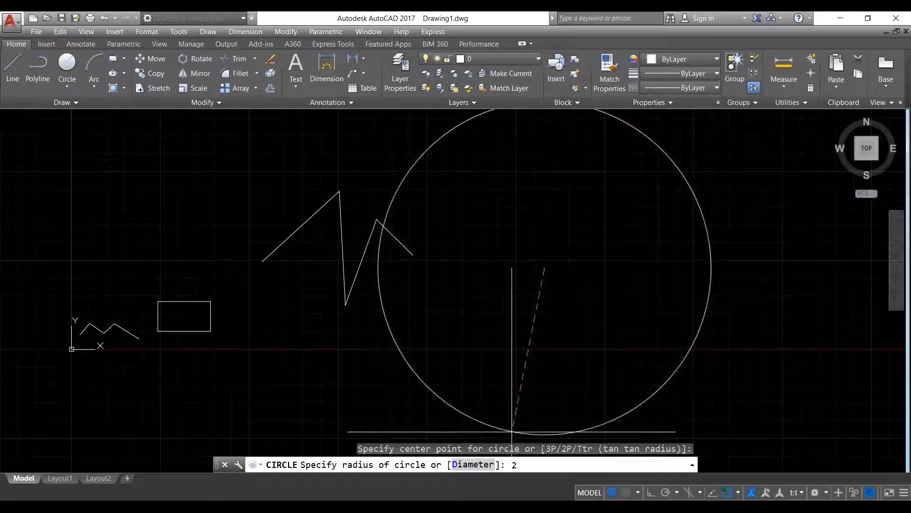
key(Return)
scroll(534, 274, up, 5)
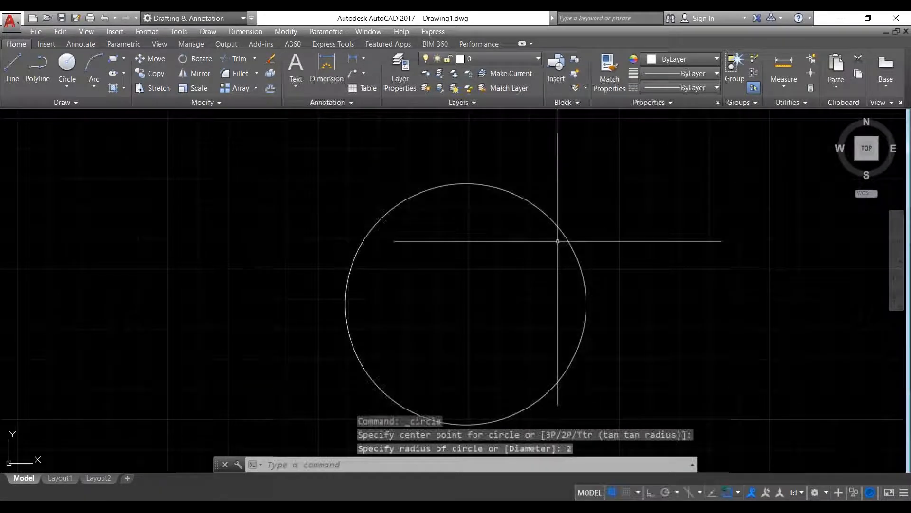
- Pan and zoom back to the zigzag and expand the list of circle drawing methods
middle_drag(605, 264, 486, 267)
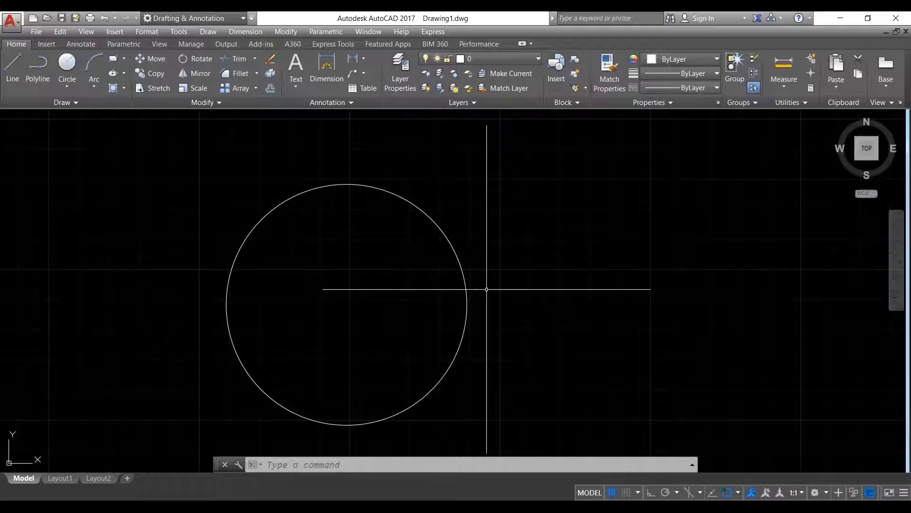
scroll(332, 261, down, 15)
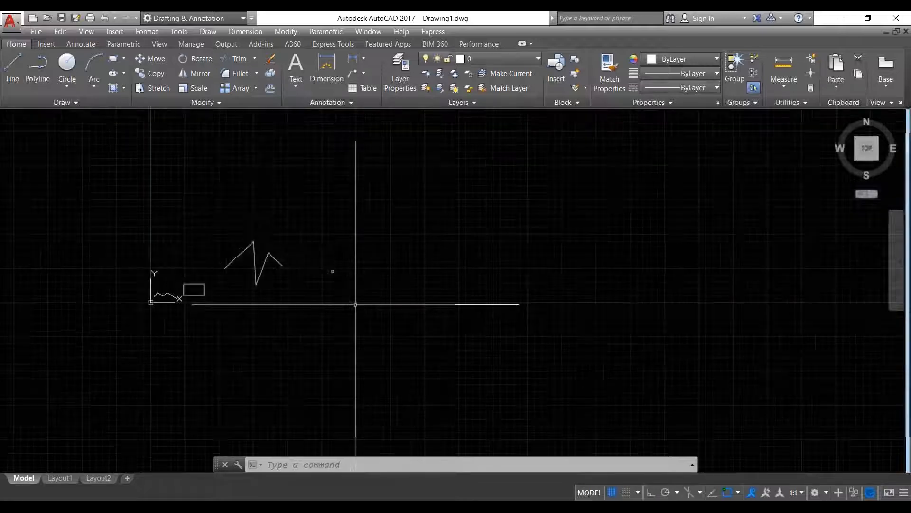
scroll(311, 285, up, 12)
scroll(339, 281, down, 10)
middle_drag(339, 281, 401, 285)
scroll(420, 269, up, 2)
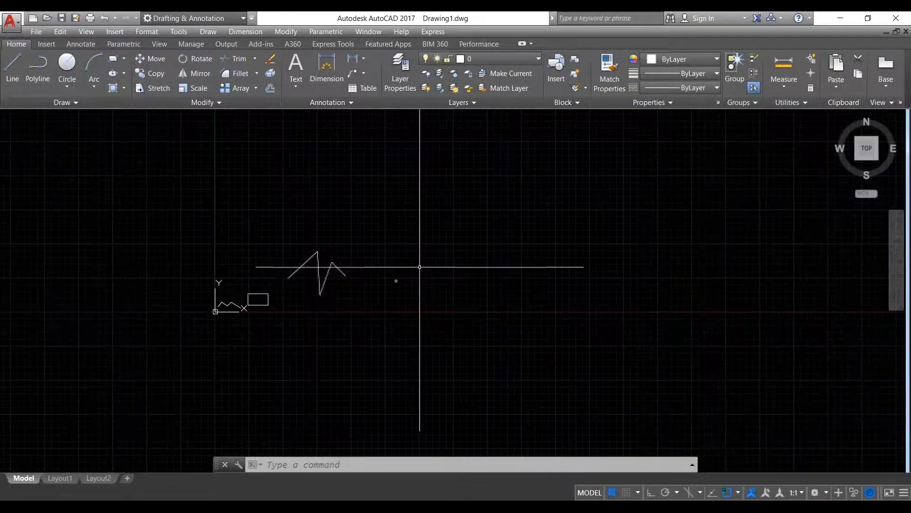
click(67, 78)
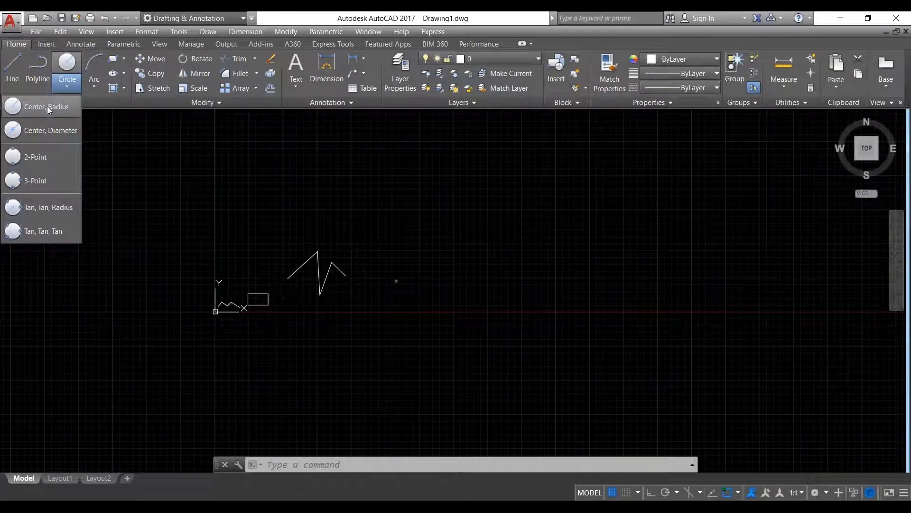
- Draw a small centre-radius circle beside the zigzag lines
click(47, 106)
click(448, 248)
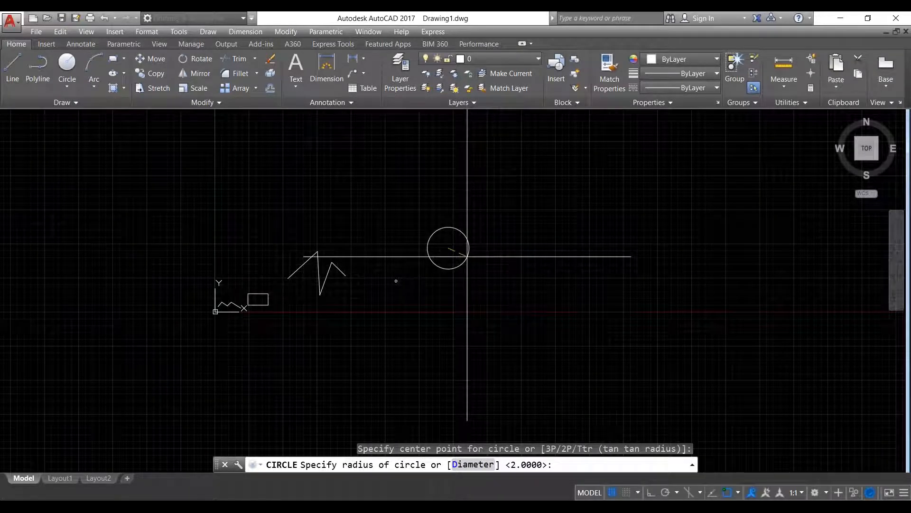
click(468, 256)
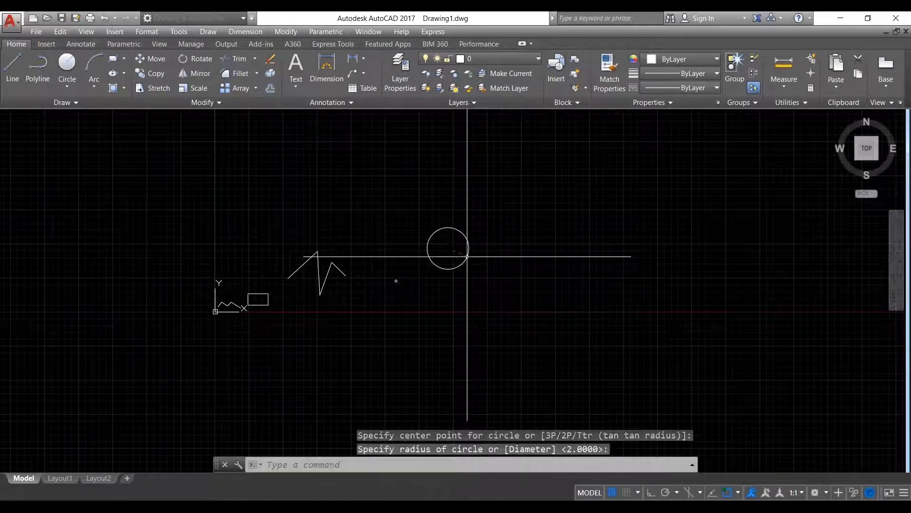
scroll(455, 223, up, 2)
scroll(459, 228, down, 4)
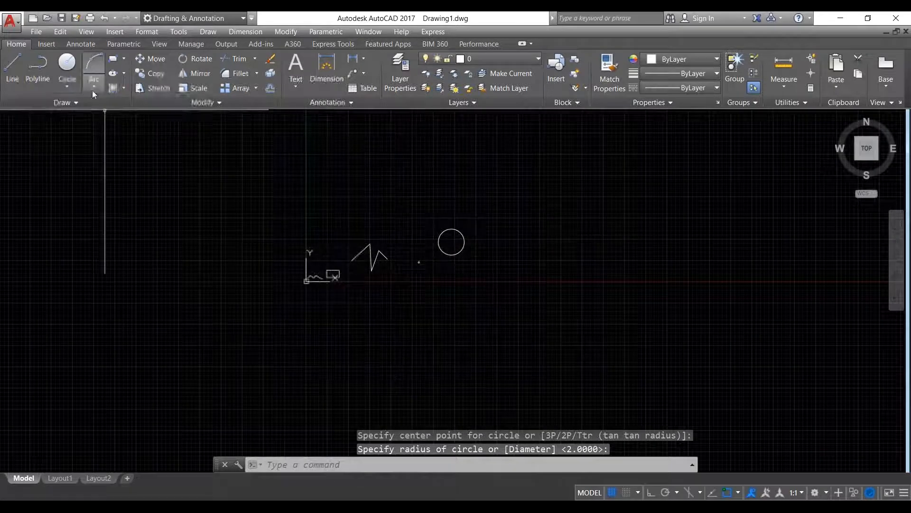
- Draw a second small centre-radius circle above and to the right of the first
click(67, 84)
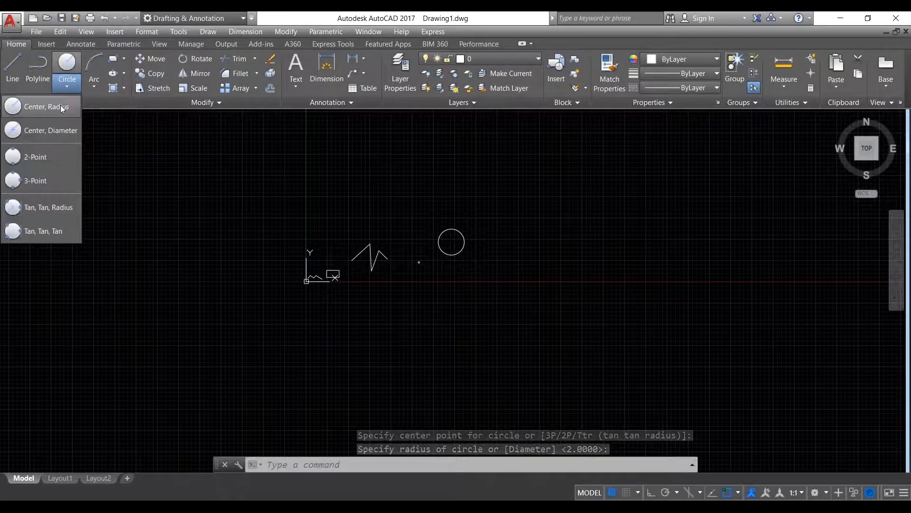
click(61, 106)
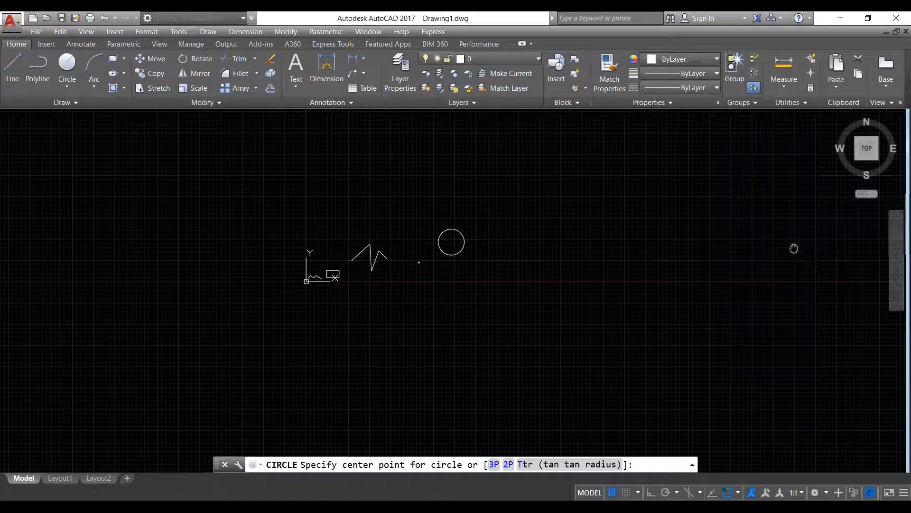
middle_drag(794, 248, 591, 308)
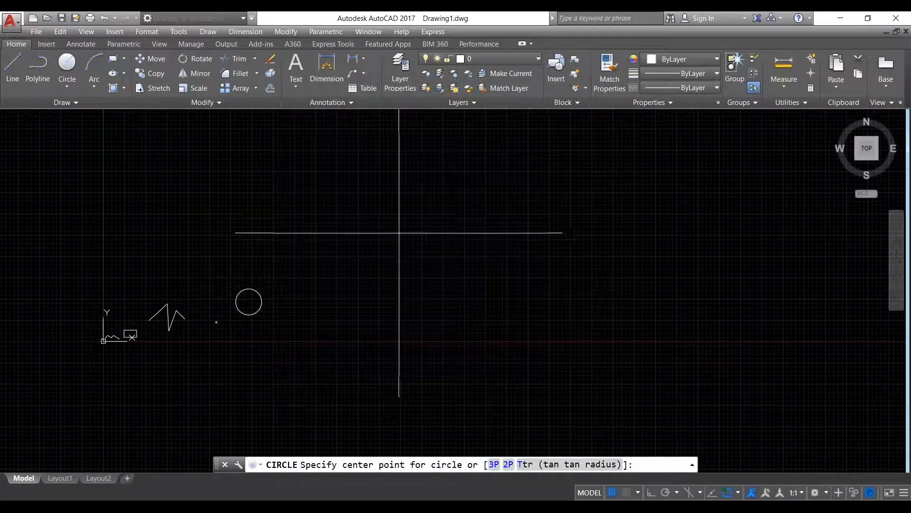
click(393, 228)
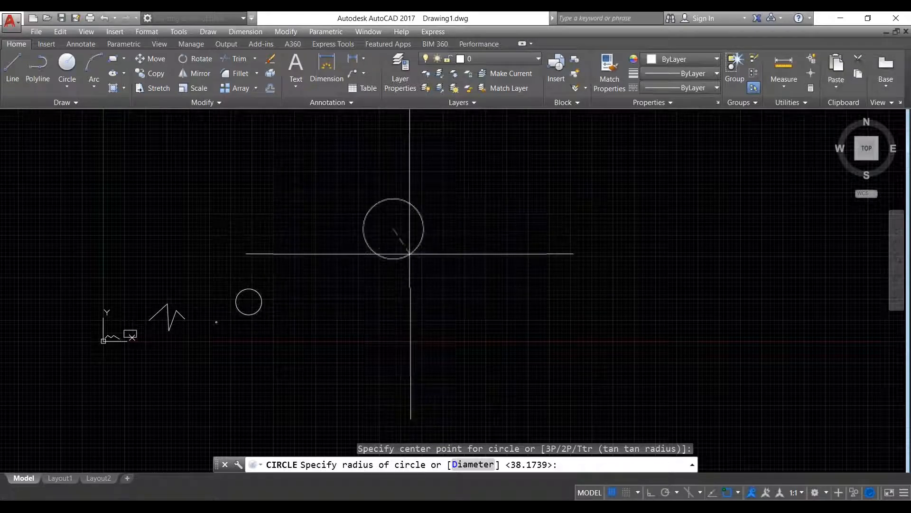
click(403, 240)
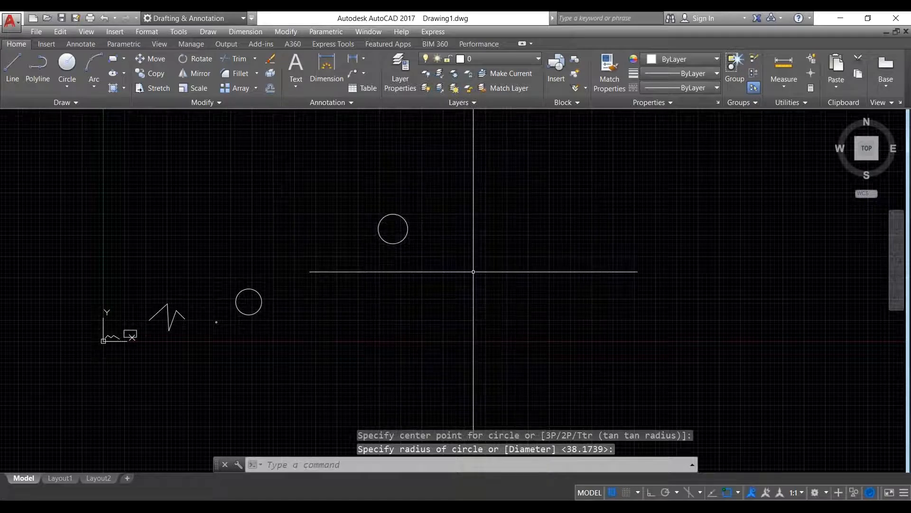
click(124, 59)
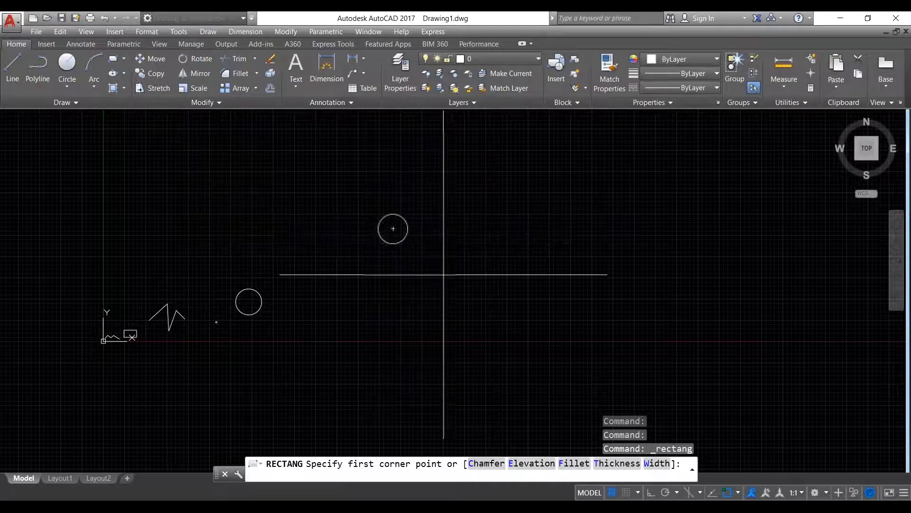
- Place the rectangle's first corner and use the Dimensions option to make it 10 long by 15 wide
click(466, 258)
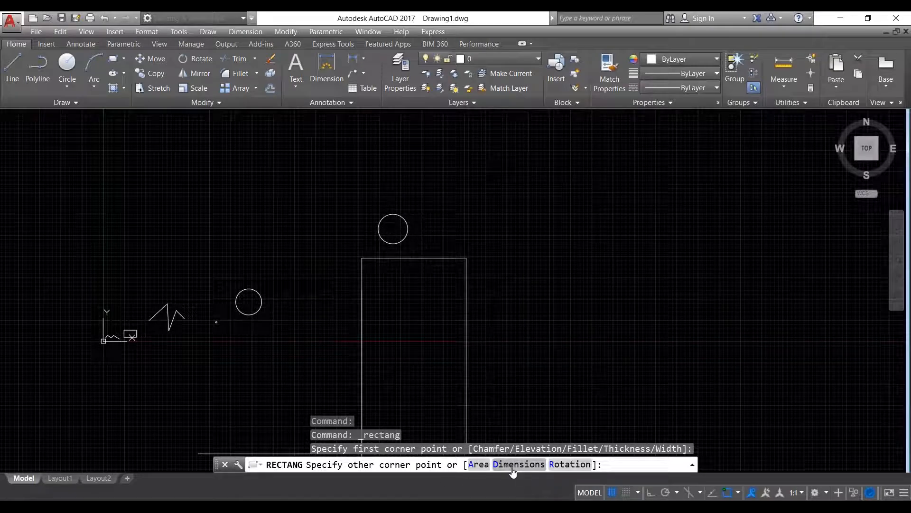
text(D)
key(Return)
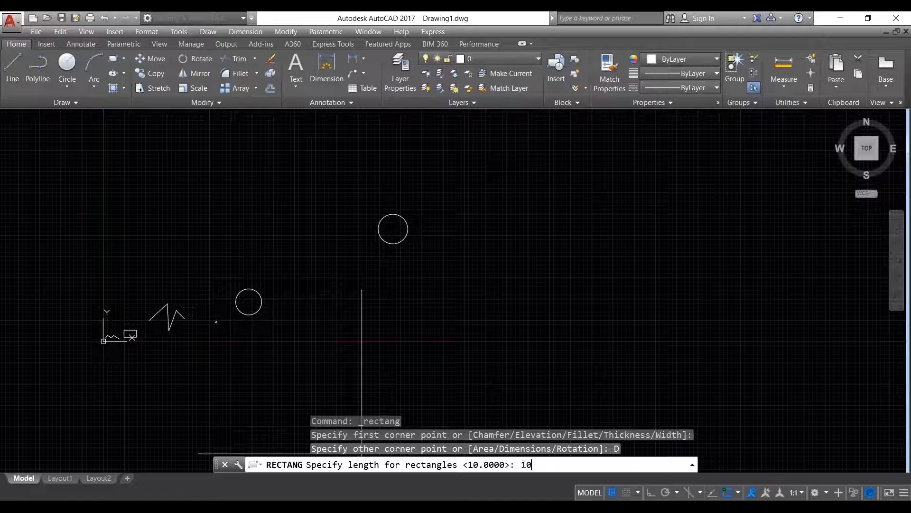
text(10)
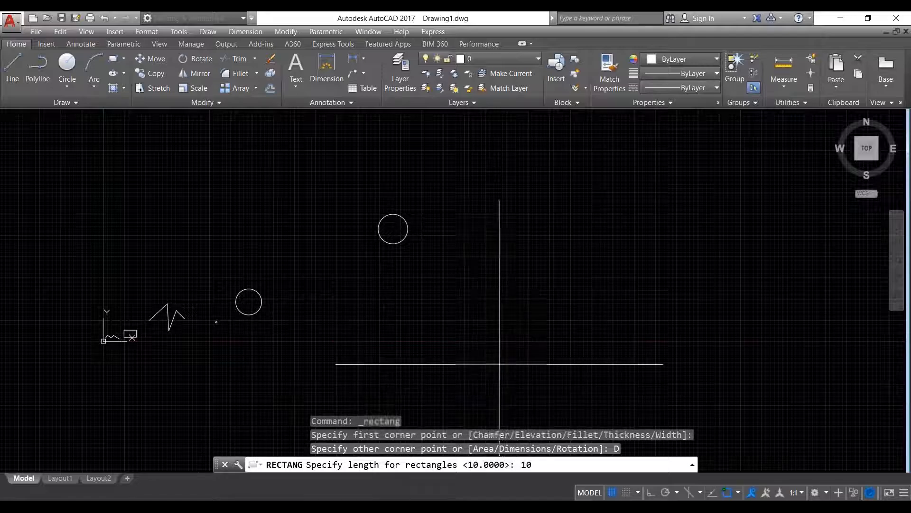
key(Return)
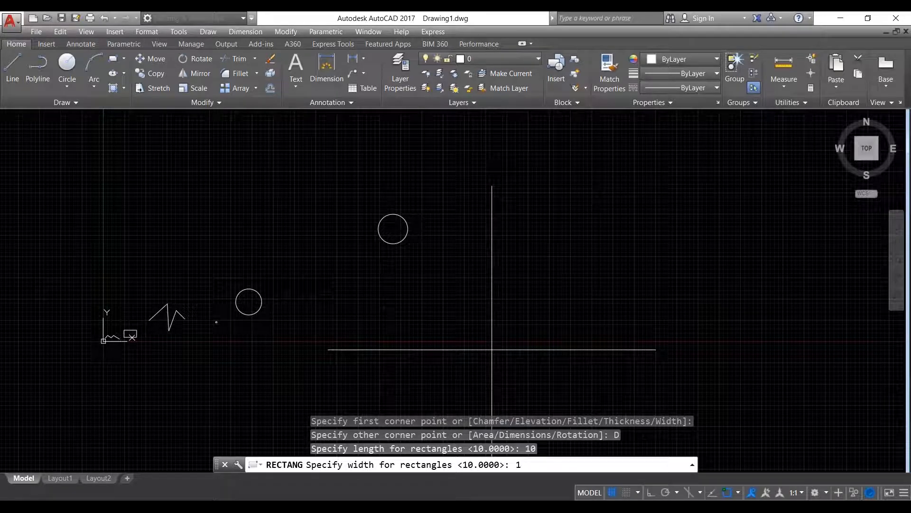
text(15)
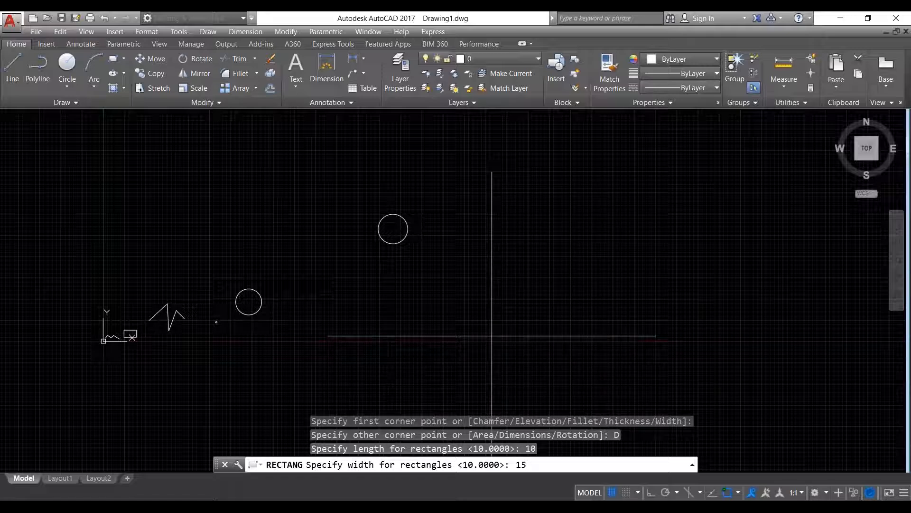
key(Return)
- Set the orientation point to finish placing the 10 by 15 rectangle
scroll(470, 247, up, 5)
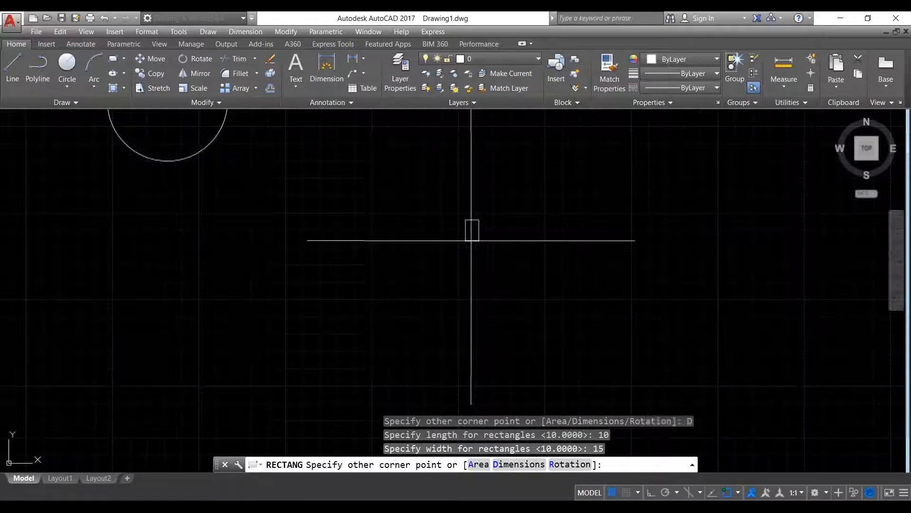
scroll(479, 214, up, 5)
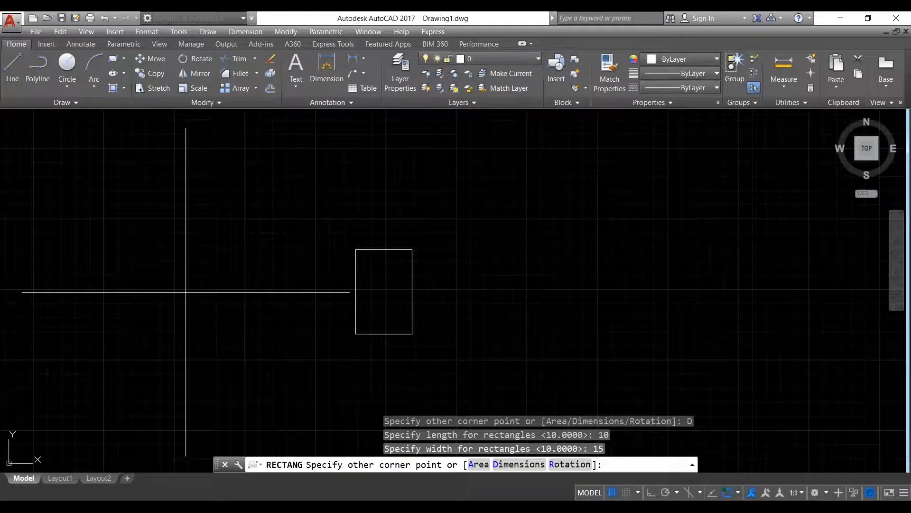
click(185, 292)
- Window-select the new rectangle, clear the selection, then pick its edge
scroll(411, 294, up, 2)
click(437, 291)
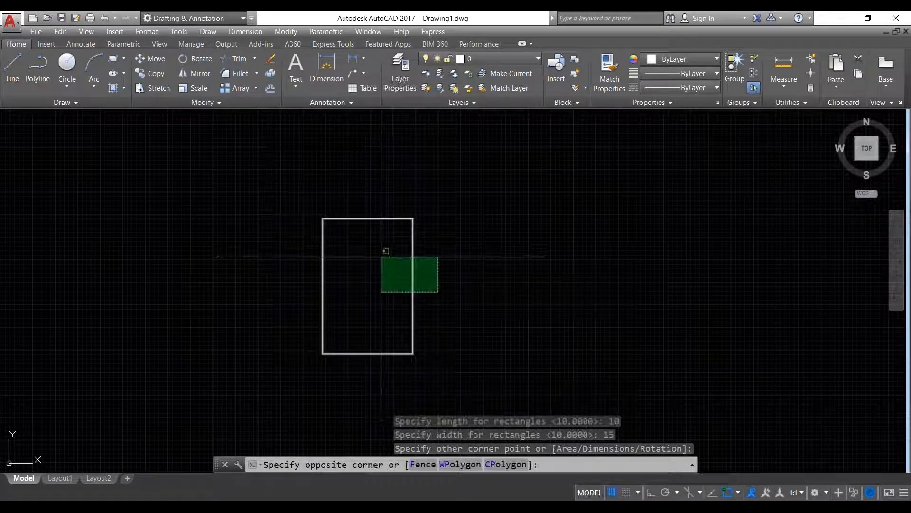
click(382, 256)
key(Escape)
key(Escape)
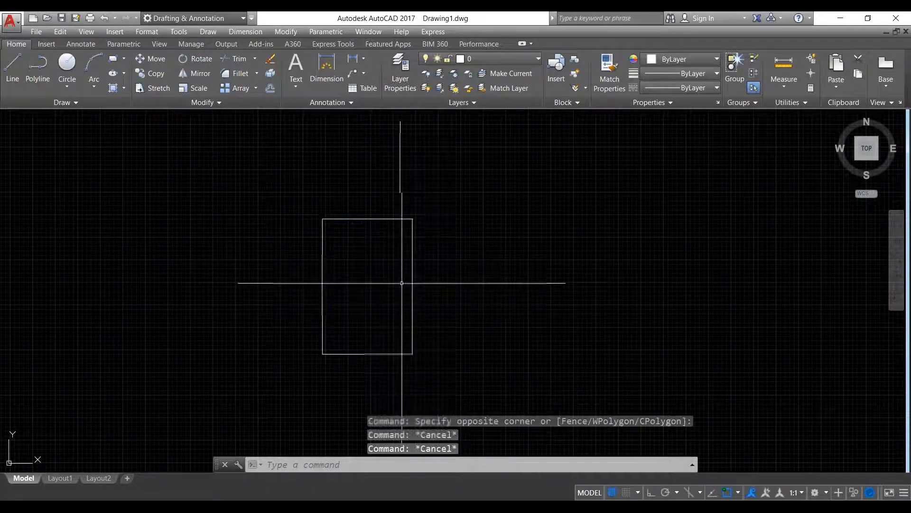
click(412, 285)
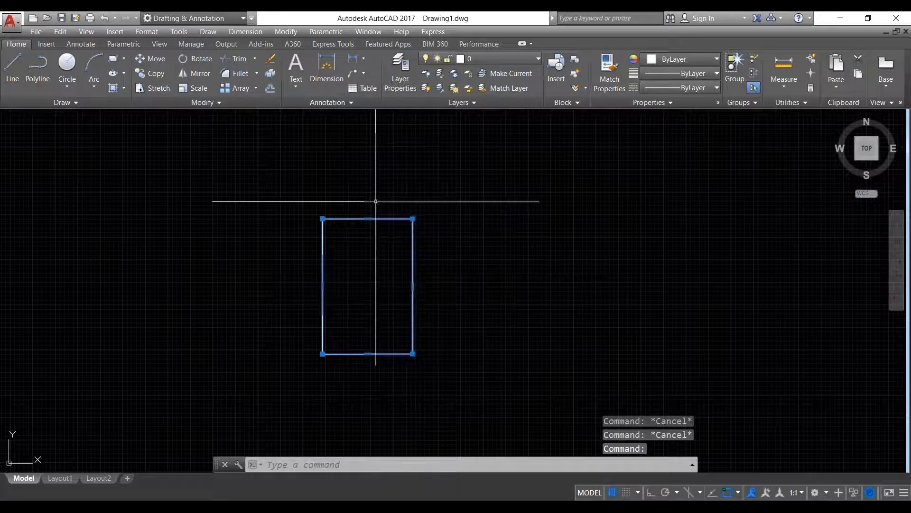
- Zoom out and pan to the large rectangle, then select and deselect it
scroll(356, 289, up, 3)
scroll(356, 291, down, 3)
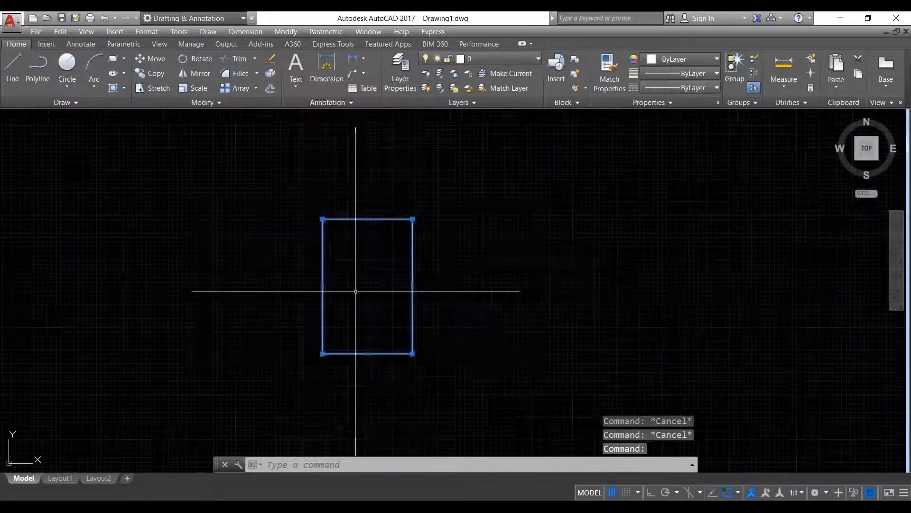
scroll(355, 291, down, 4)
scroll(344, 290, down, 4)
middle_drag(270, 309, 455, 291)
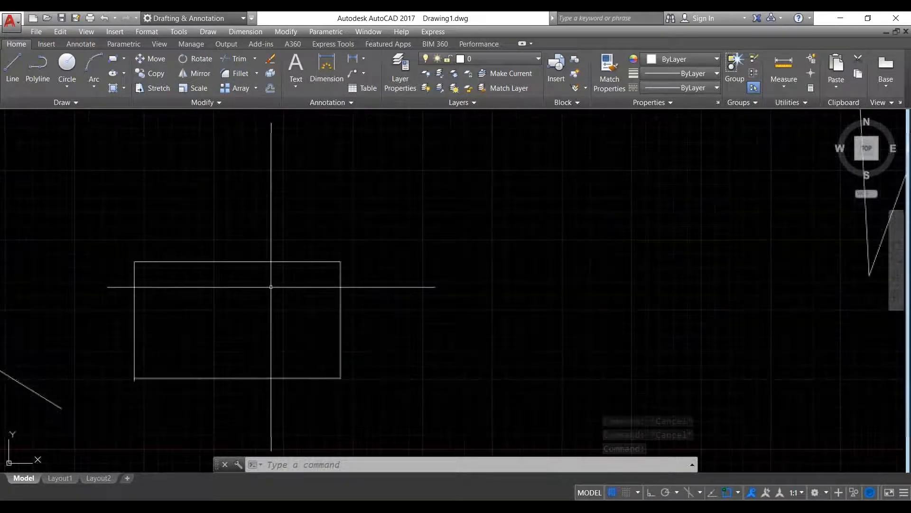
scroll(270, 285, up, 3)
click(381, 325)
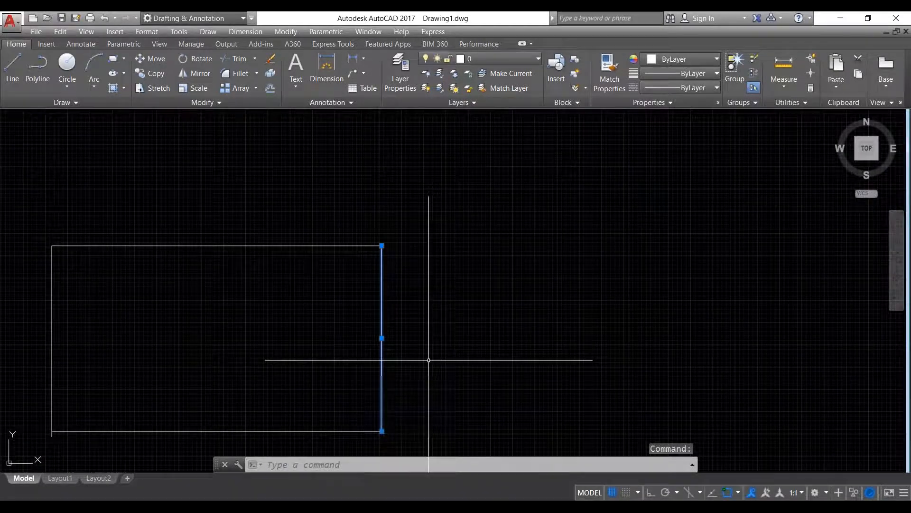
key(Escape)
- Zoom to the small rectangle, select and deselect it, and begin a crossing window to its right
scroll(393, 349, down, 3)
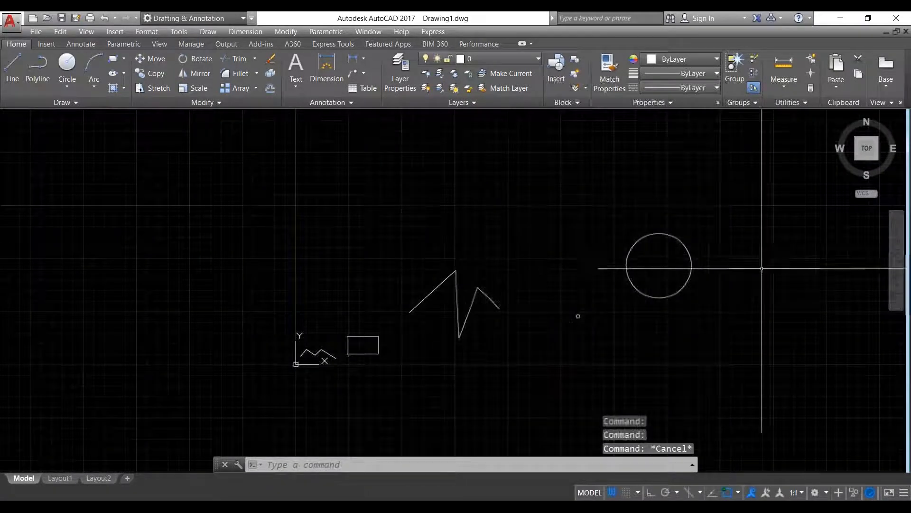
scroll(759, 268, down, 2)
middle_drag(532, 257, 185, 242)
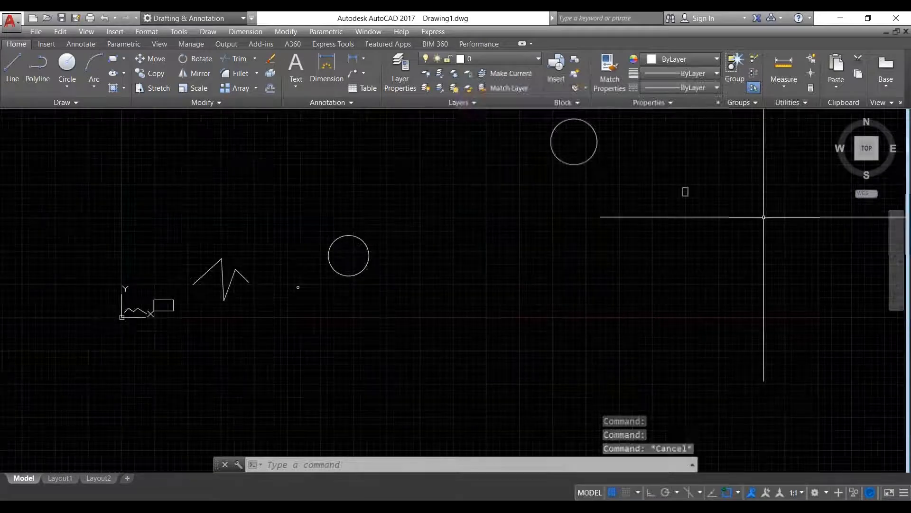
scroll(705, 177, up, 6)
click(560, 285)
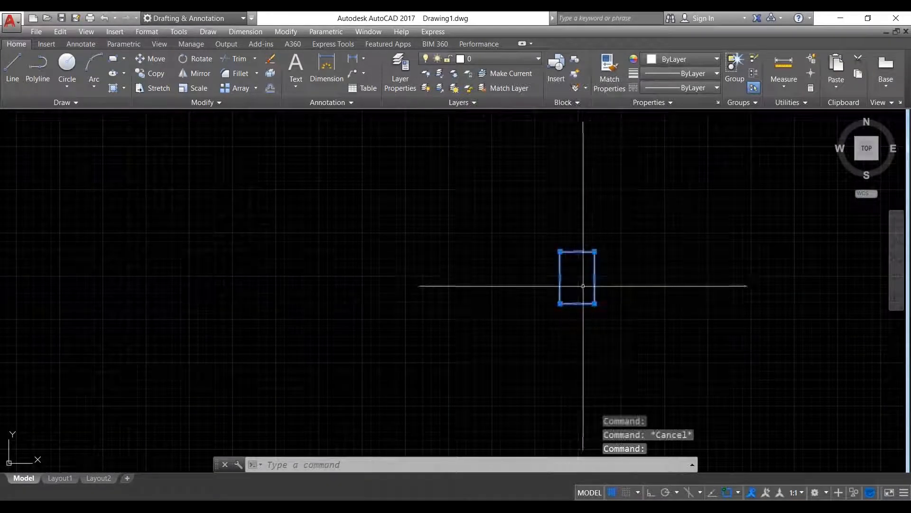
key(Escape)
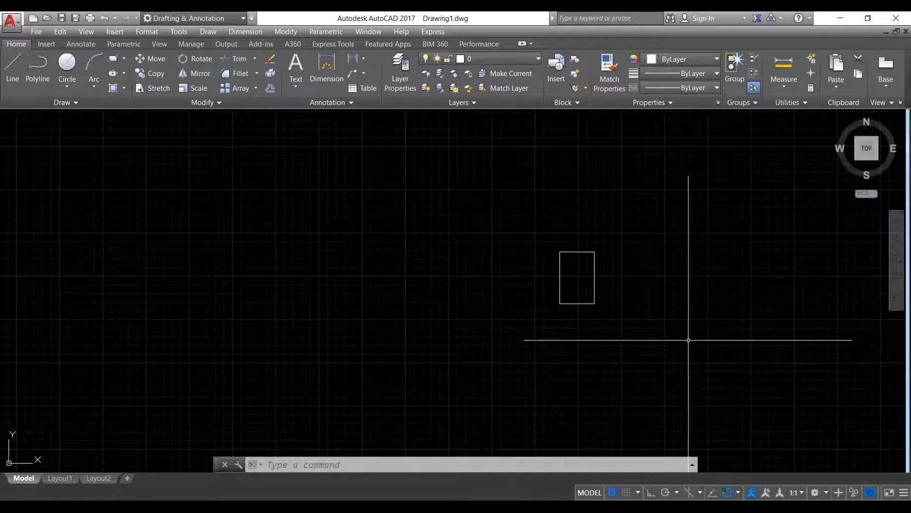
click(703, 339)
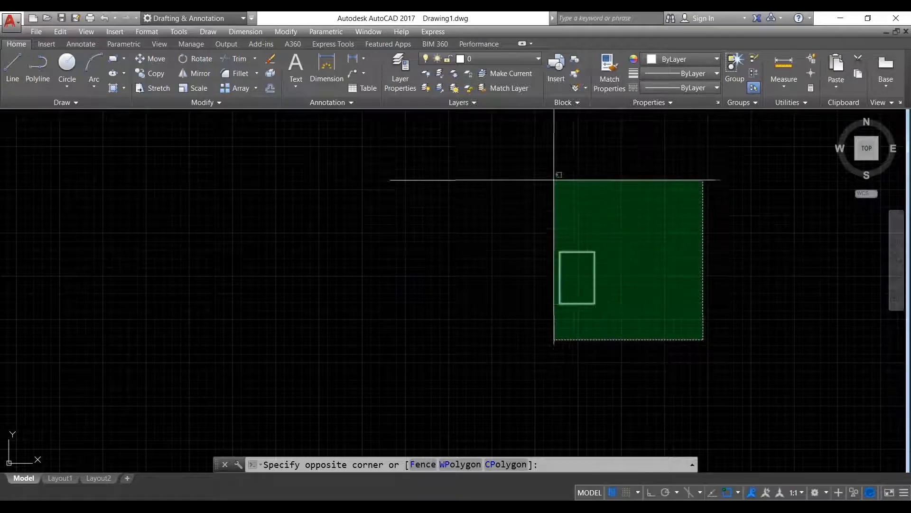
- Close the empty crossing window, then crossing-select the rectangle and deselect it
scroll(607, 271, up, 2)
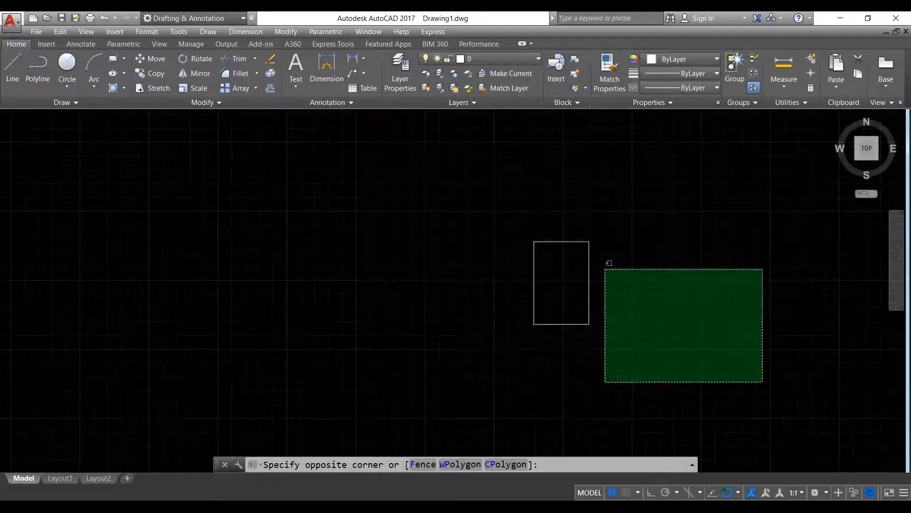
scroll(605, 269, up, 2)
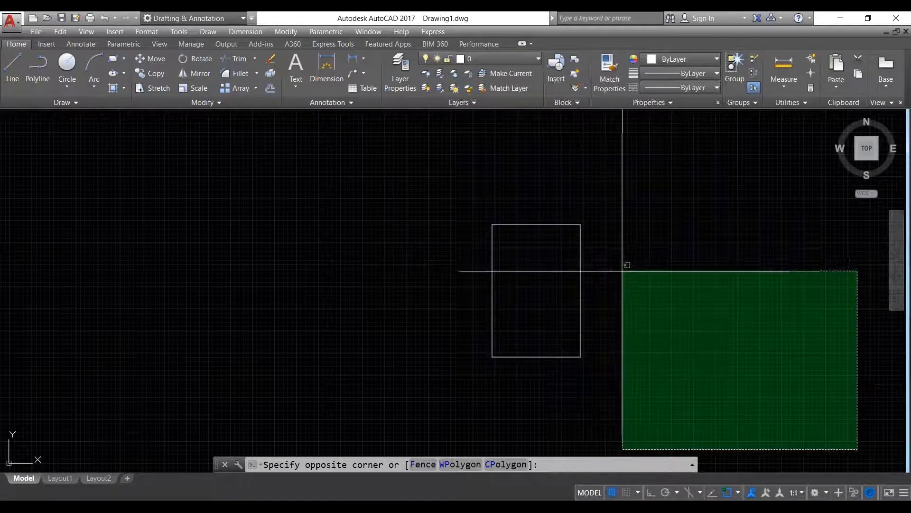
click(635, 277)
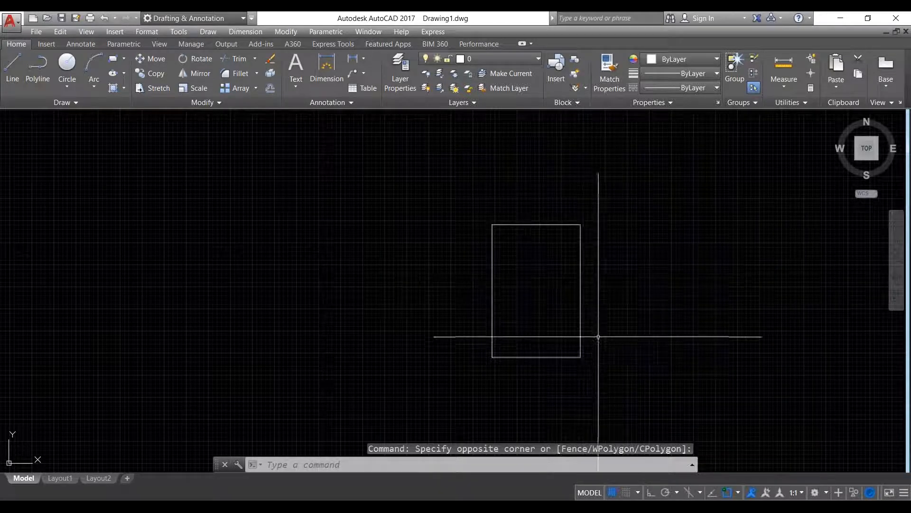
click(617, 368)
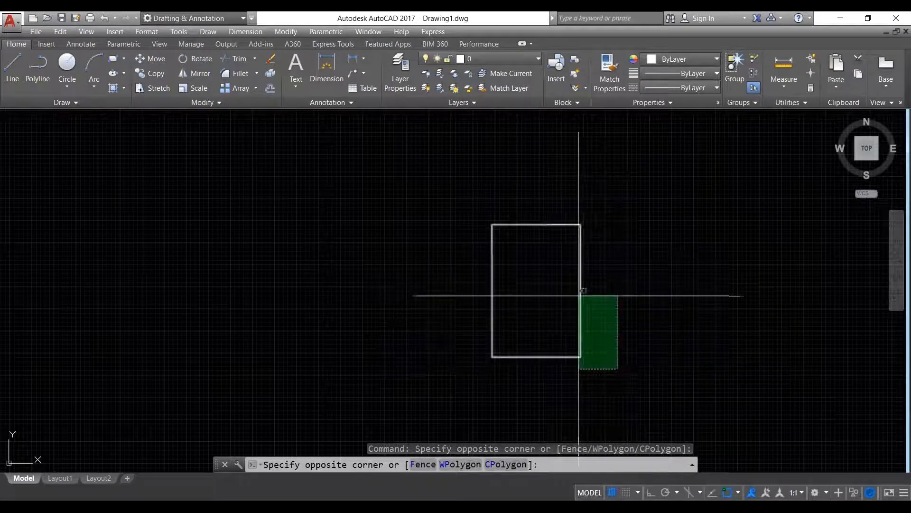
click(576, 290)
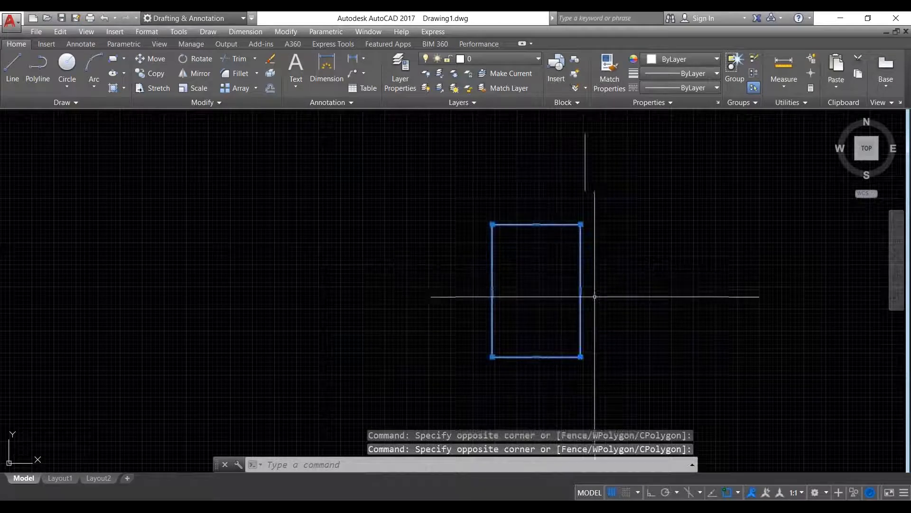
key(Escape)
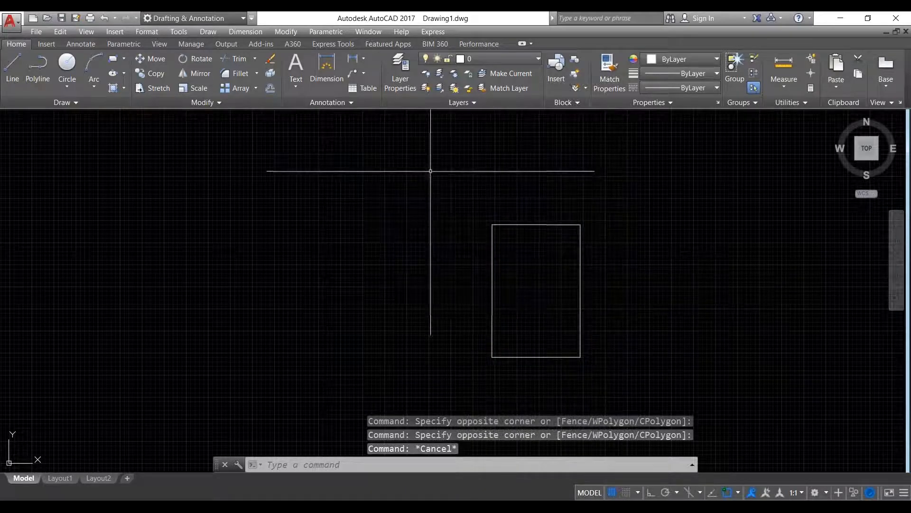
- Try two window selections that catch nothing, then crossing-select the rectangle again and clear it
click(393, 180)
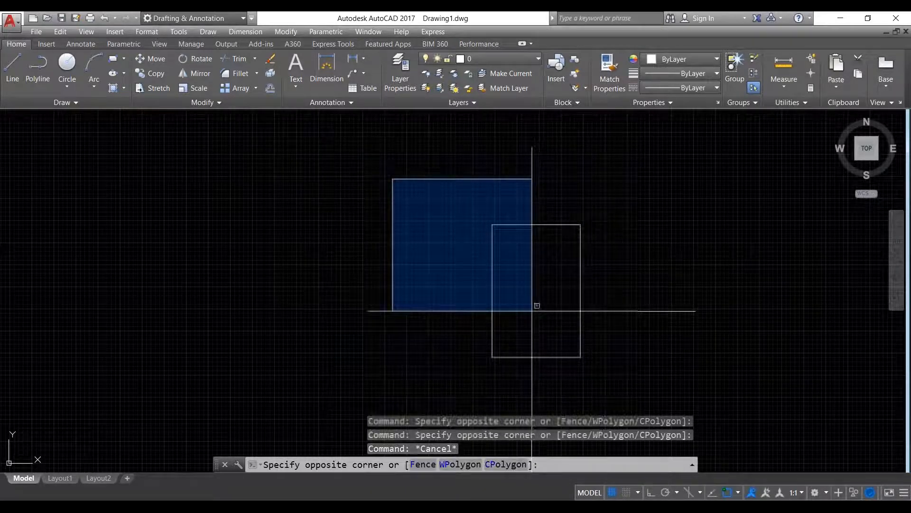
click(526, 335)
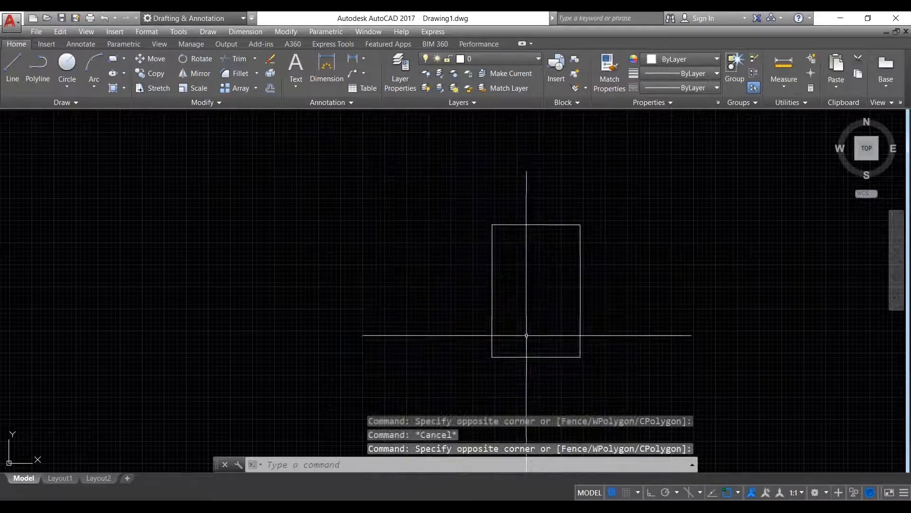
click(425, 170)
click(549, 305)
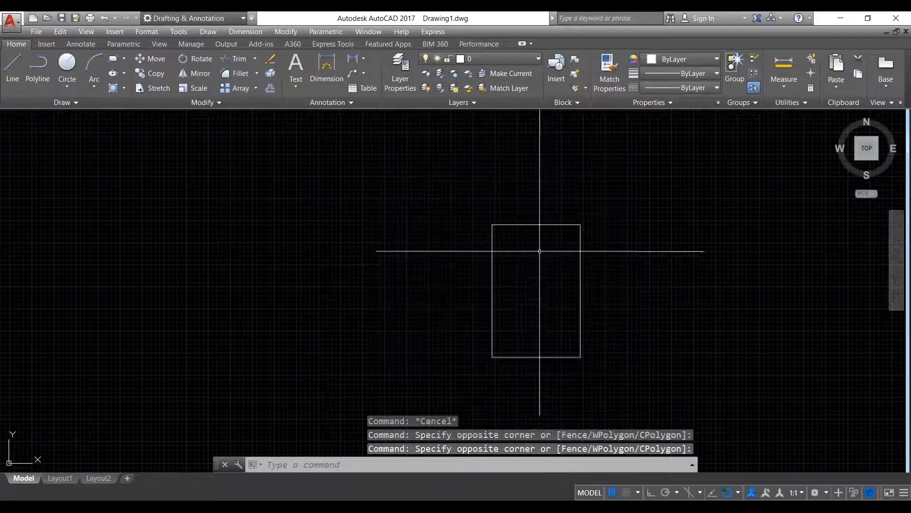
scroll(543, 266, down, 2)
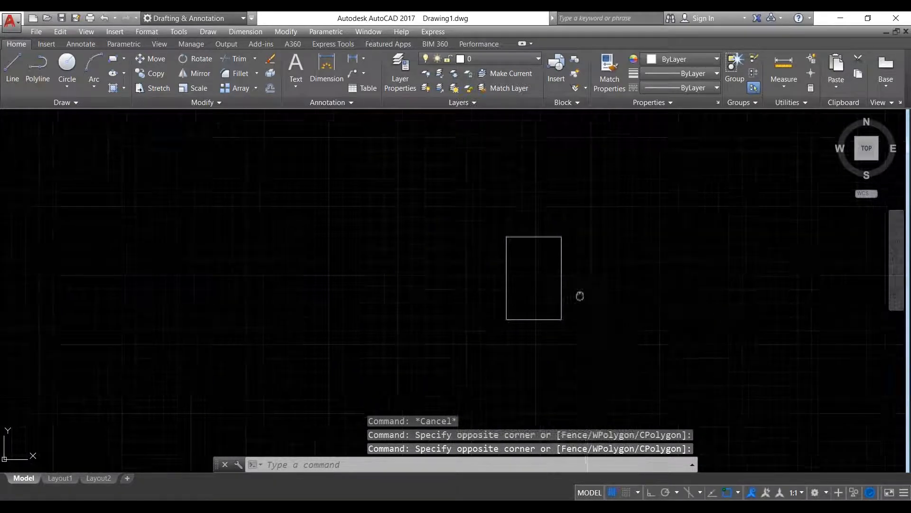
click(622, 348)
click(546, 266)
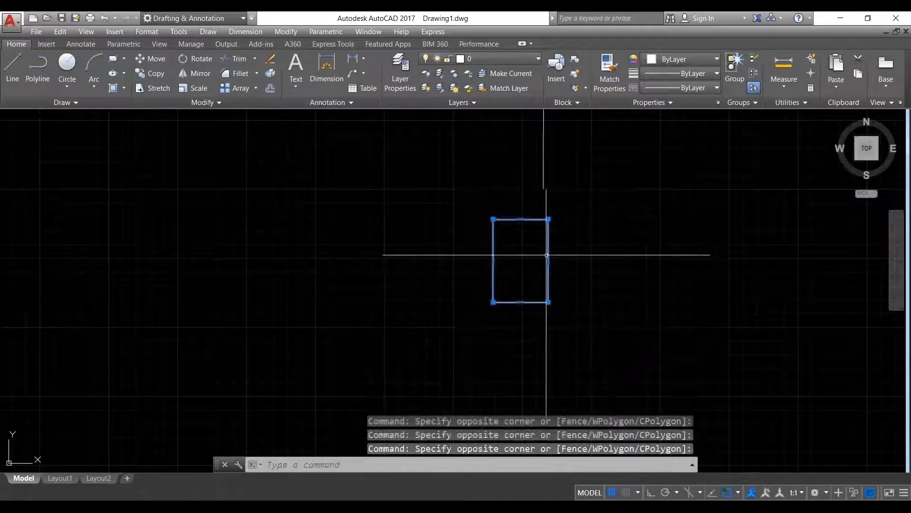
key(Escape)
- Drag a right-to-left crossing window that catches only the rectangle's right and bottom edges
scroll(491, 270, down, 10)
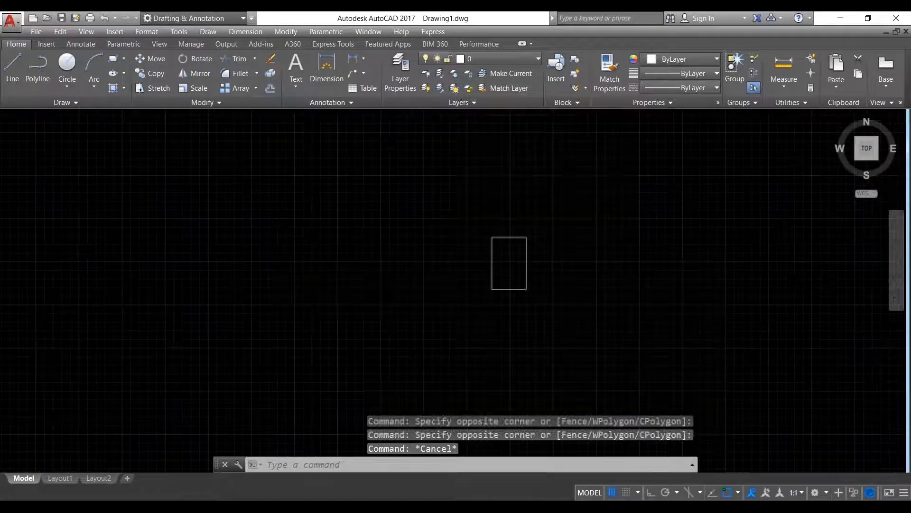
scroll(545, 317, up, 10)
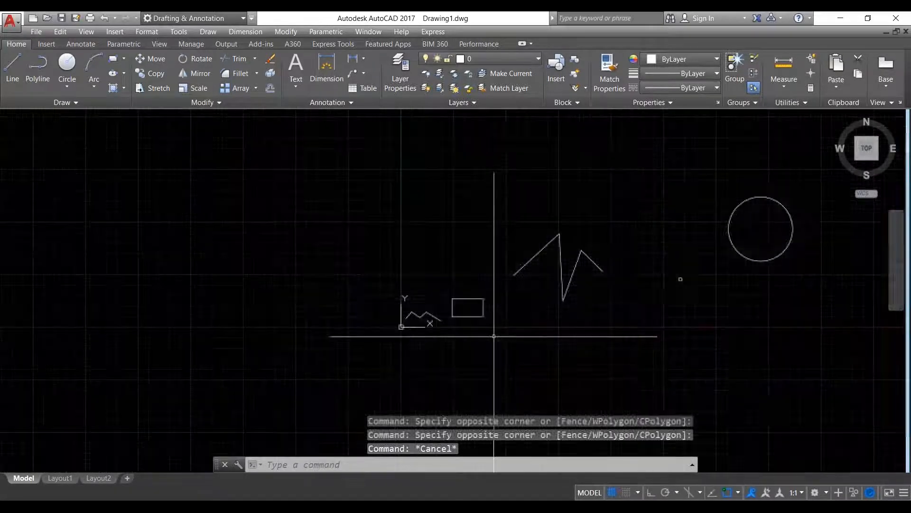
scroll(487, 330, down, 6)
middle_drag(624, 291, 600, 271)
click(641, 314)
click(529, 228)
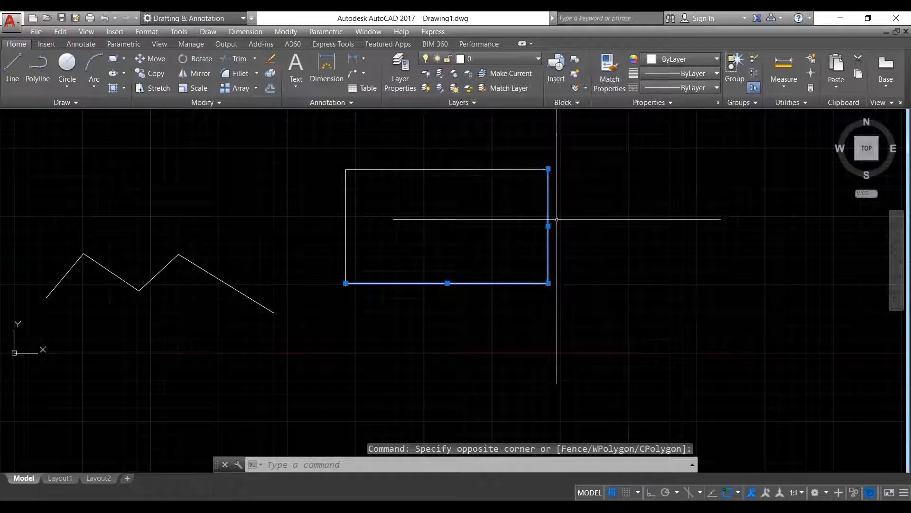
key(Escape)
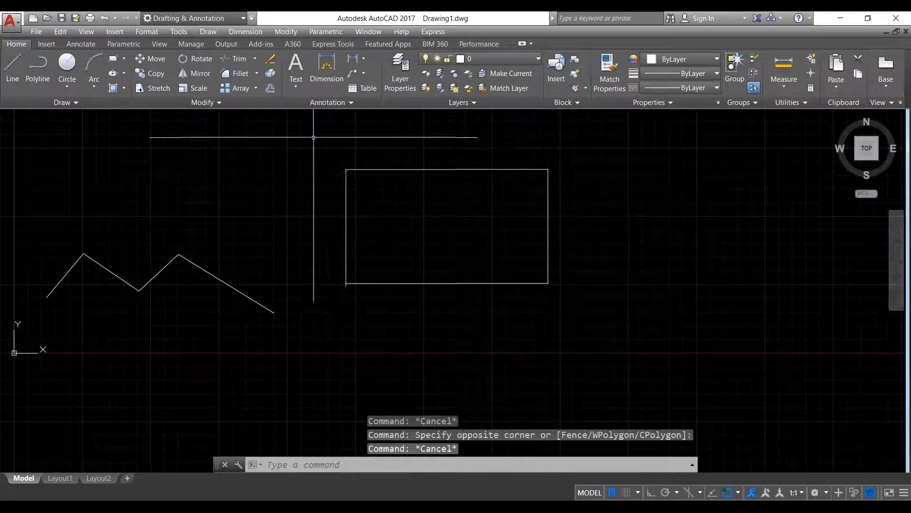
click(296, 135)
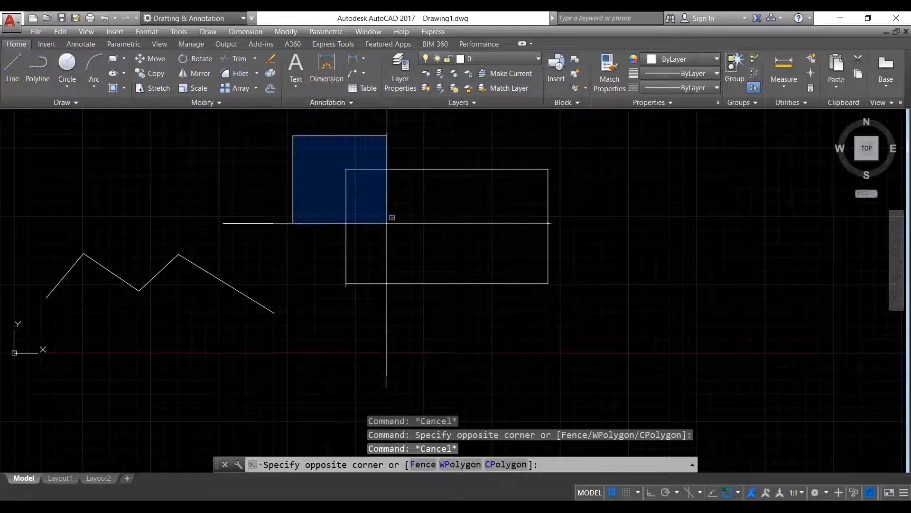
click(389, 244)
click(315, 141)
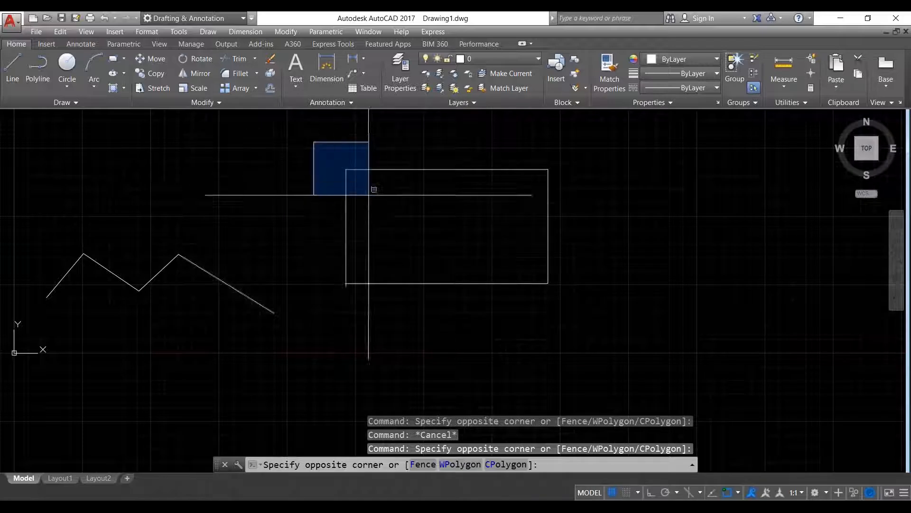
click(384, 172)
click(284, 144)
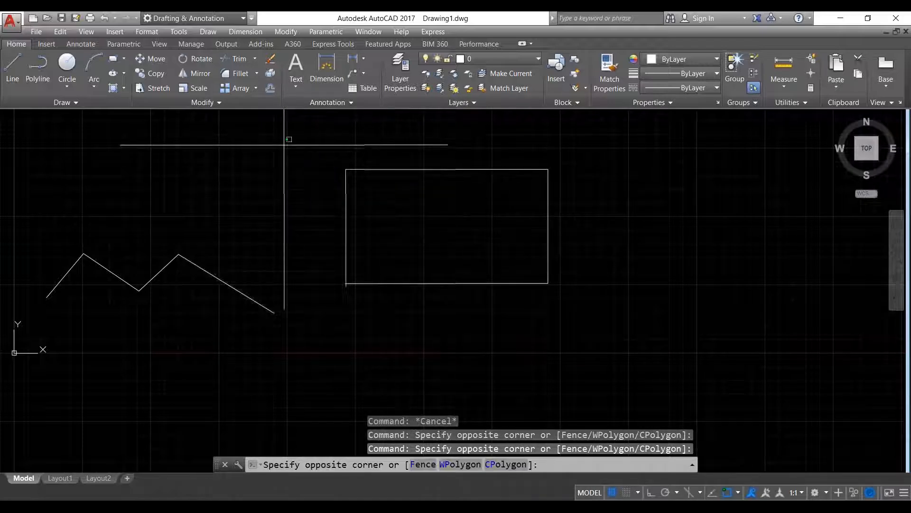
click(388, 296)
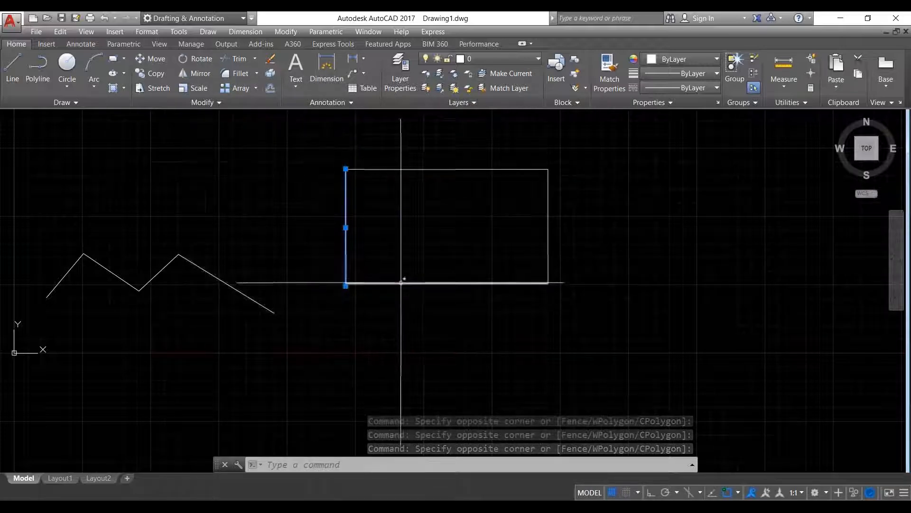
key(Escape)
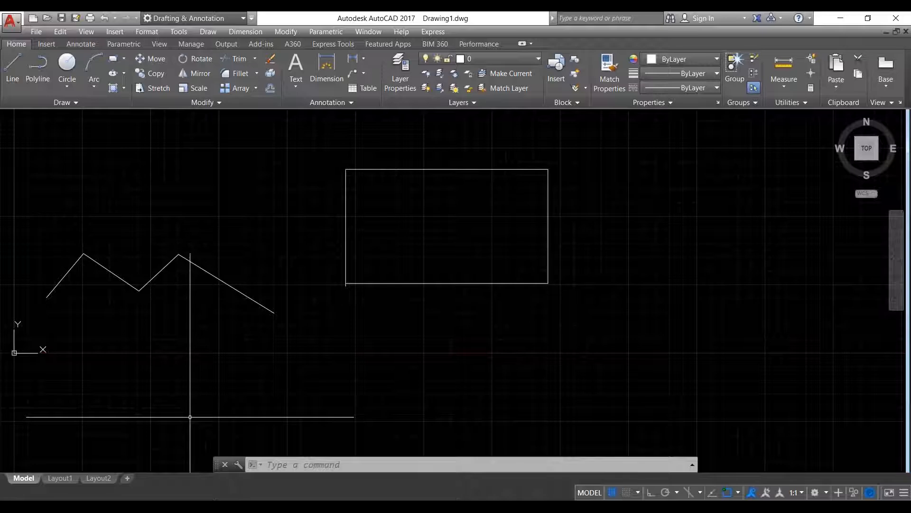
- Zoom out and pan until both zigzags, the small rectangle and the circle are in view
scroll(368, 266, down, 2)
mouse_move(513, 293)
middle_down()
mouse_move(388, 330)
mouse_move(352, 391)
mouse_move(358, 376)
middle_up()
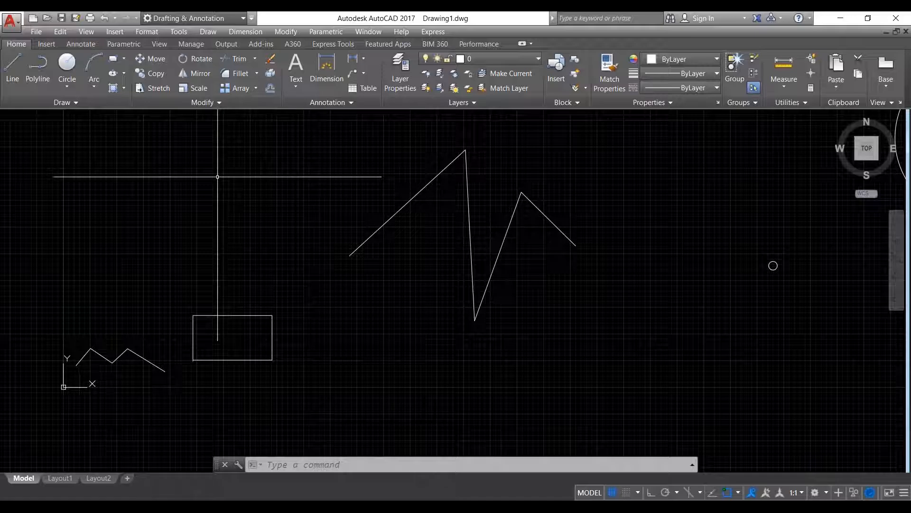
scroll(257, 249, down, 4)
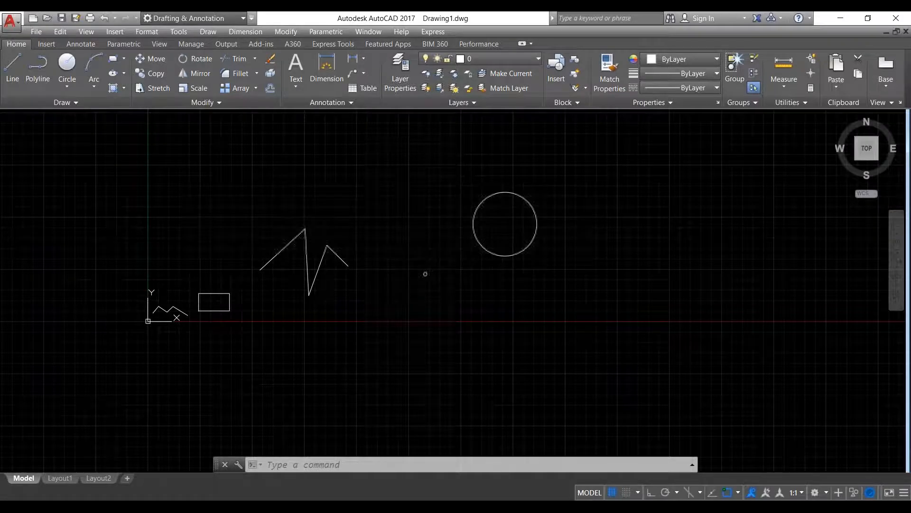
- Draw a square with the Rectangle tool near the drawing centre, between the two circles
middle_drag(441, 244, 325, 301)
scroll(481, 274, down, 2)
middle_drag(494, 130, 390, 149)
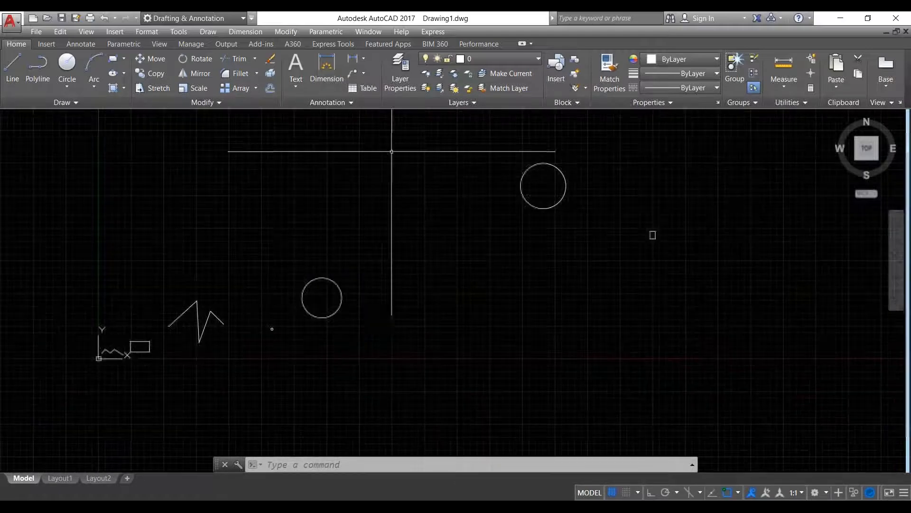
click(112, 59)
click(371, 187)
click(448, 258)
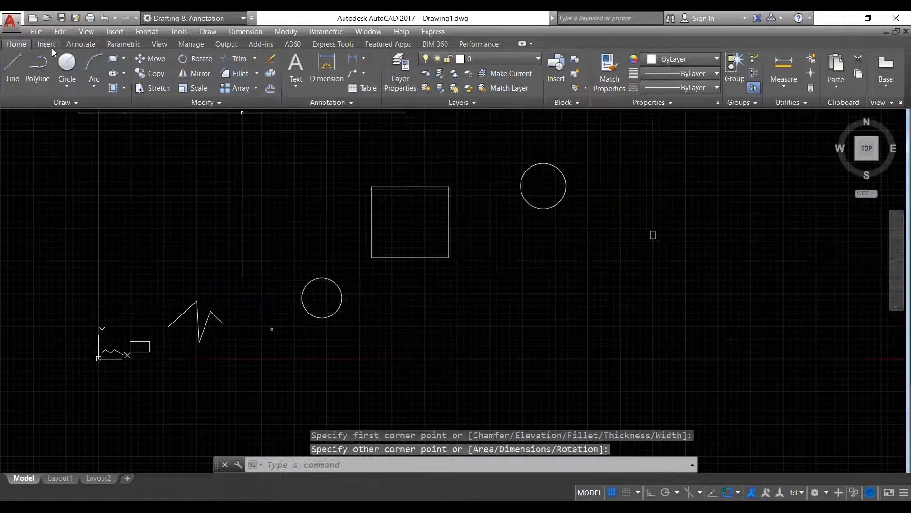
click(67, 66)
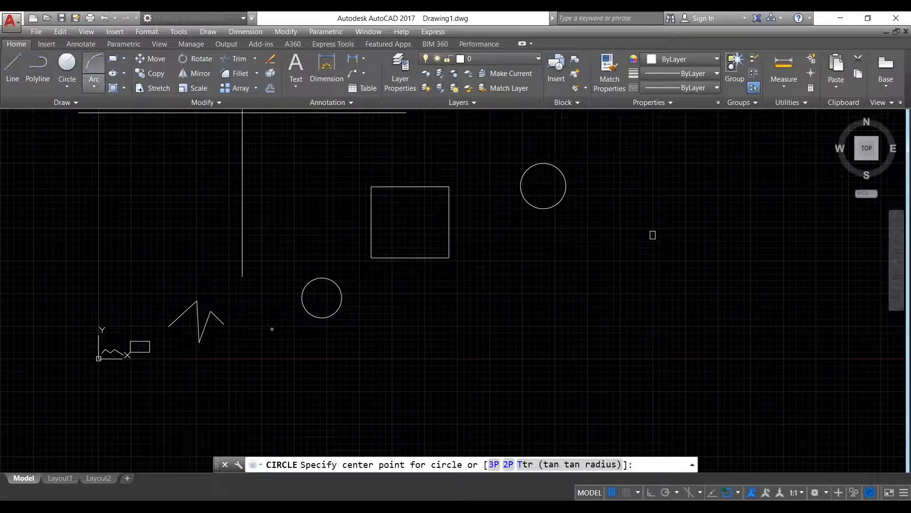
- Centre a circle on the square's lower-right corner with a radius large enough to overlap the square
click(449, 257)
click(488, 277)
middle_drag(476, 271, 428, 269)
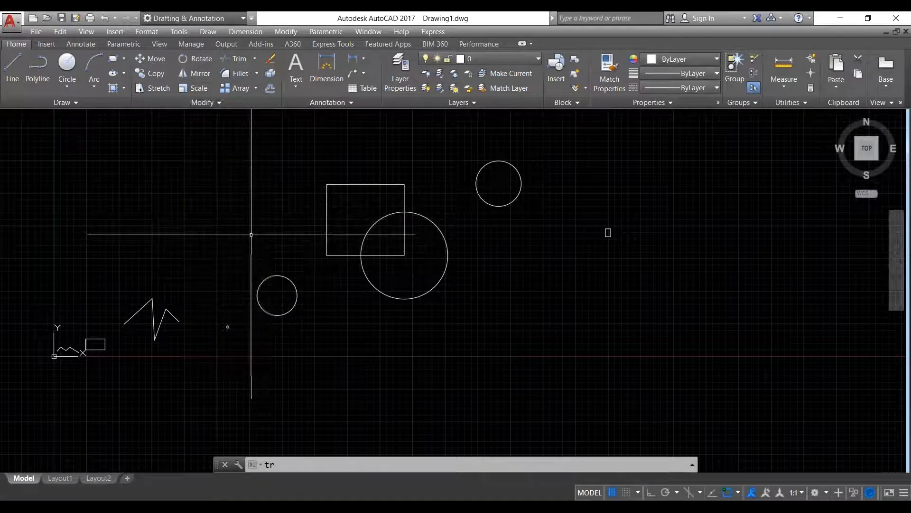
- With TRIM, cut away the square's edges lying inside the large circle
text(tr)
key(Return)
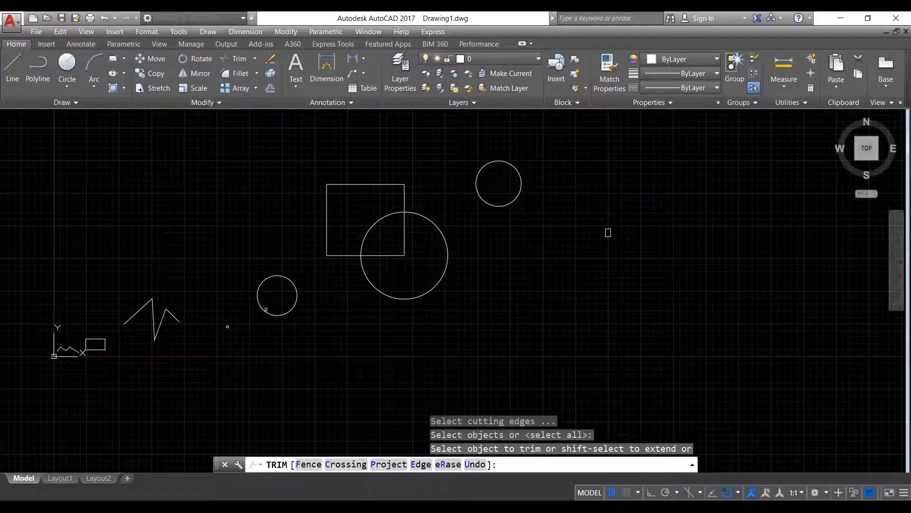
click(265, 309)
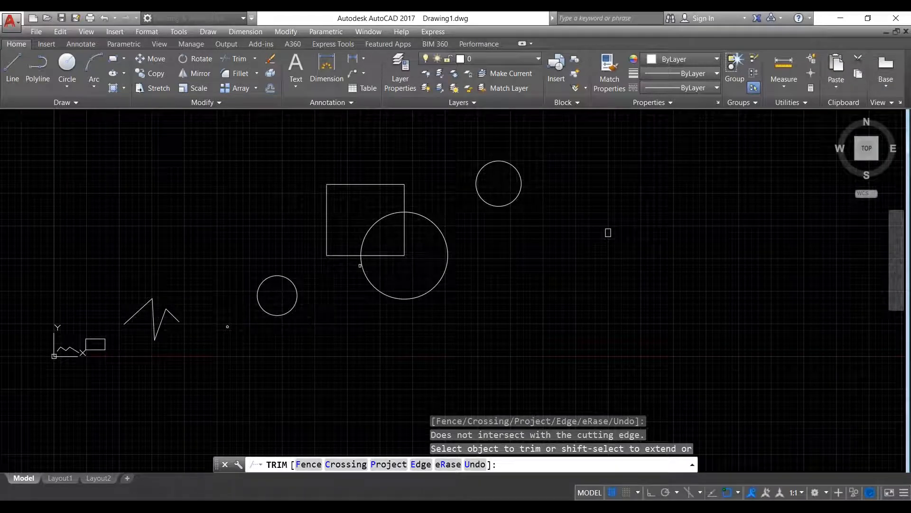
click(415, 246)
click(397, 237)
click(397, 245)
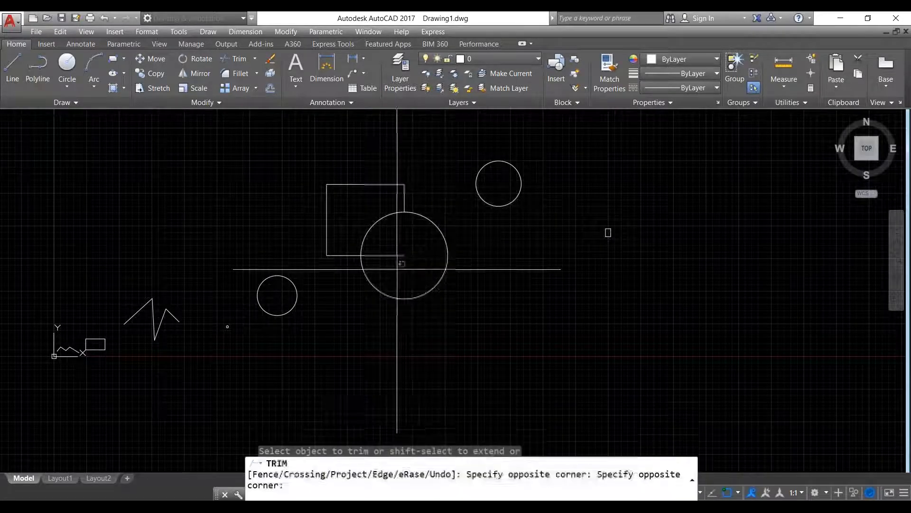
click(385, 268)
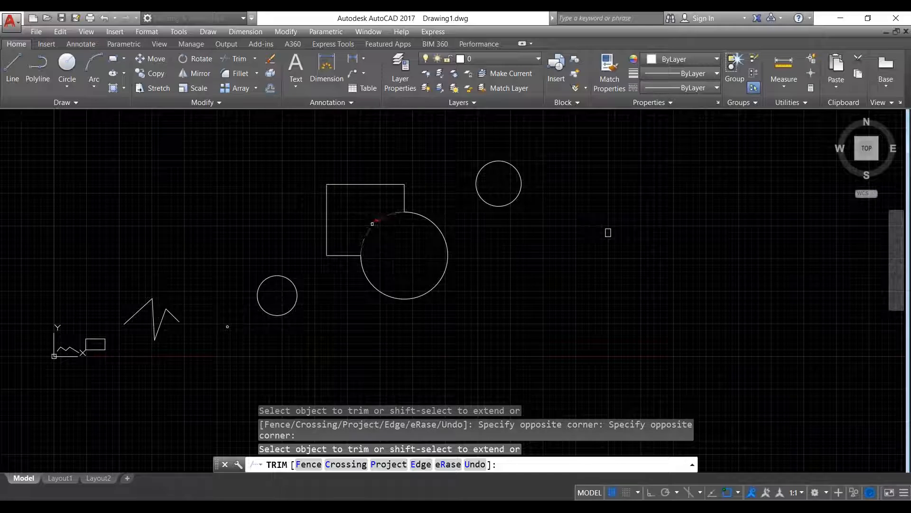
- Trim the circle's arc inside the square and end TRIM, leaving one merged outline
click(372, 223)
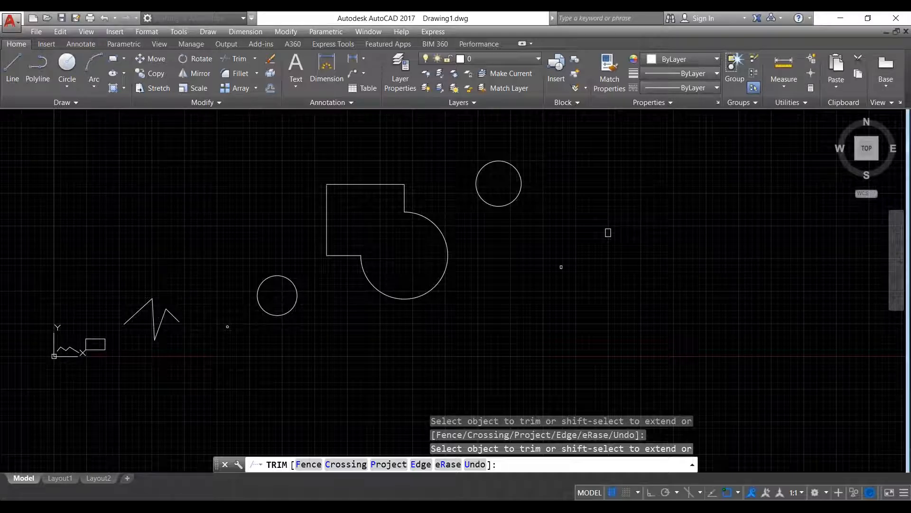
middle_drag(560, 267, 583, 291)
right_click(412, 254)
click(437, 261)
- Move the upper-right circle from its bottom quadrant to a spot further up and right
scroll(411, 261, down, 2)
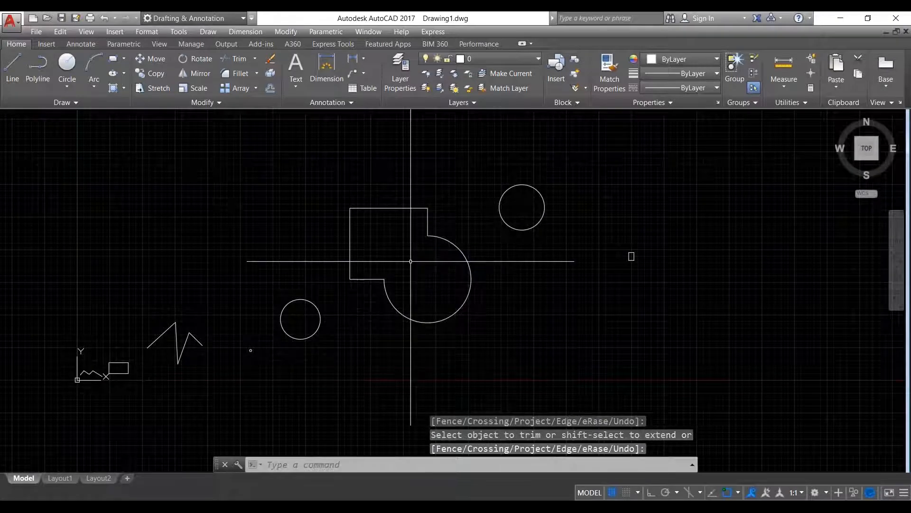
middle_drag(411, 261, 357, 270)
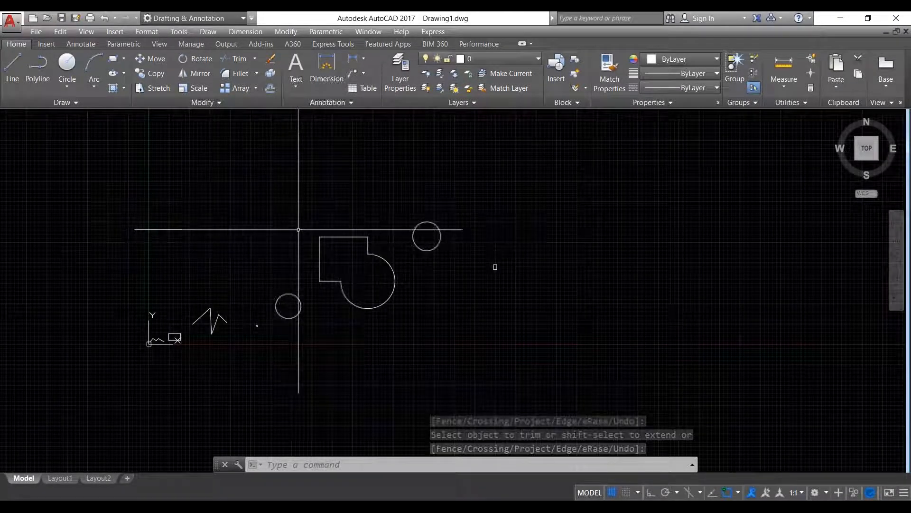
scroll(455, 223, up, 2)
click(451, 277)
click(429, 254)
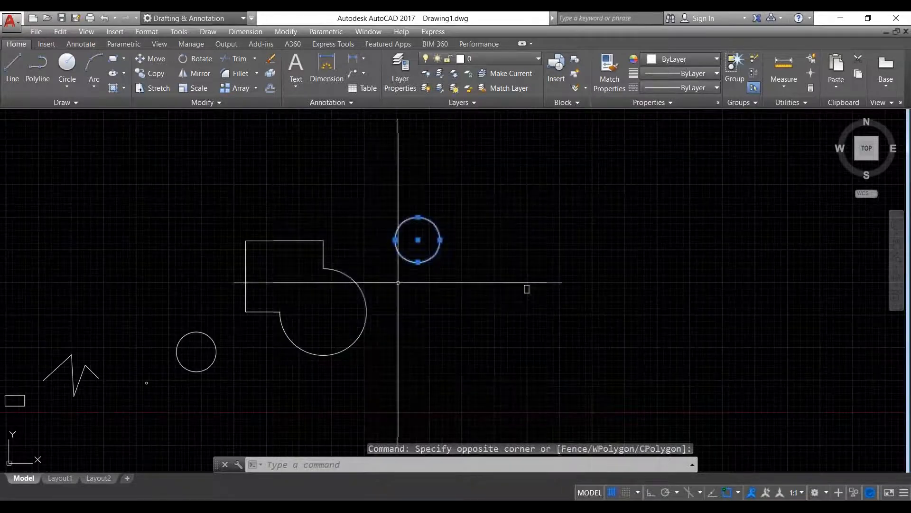
right_click(353, 208)
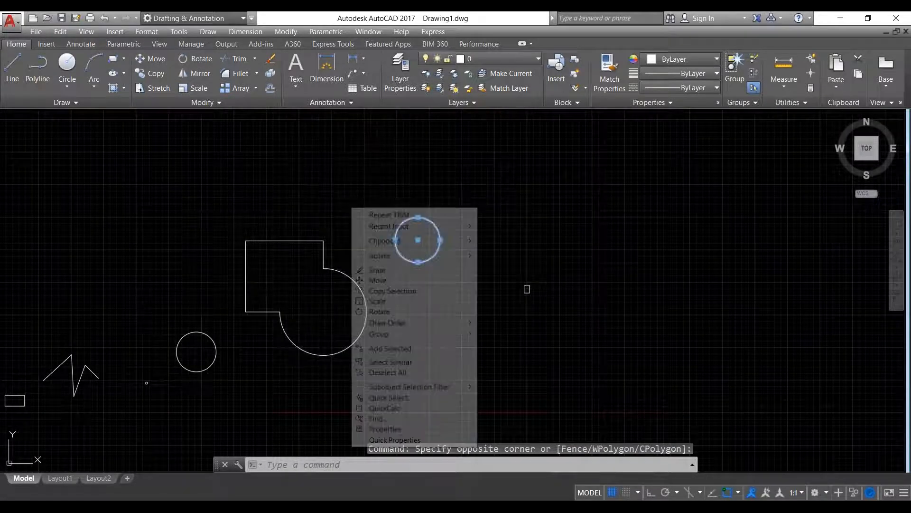
click(395, 280)
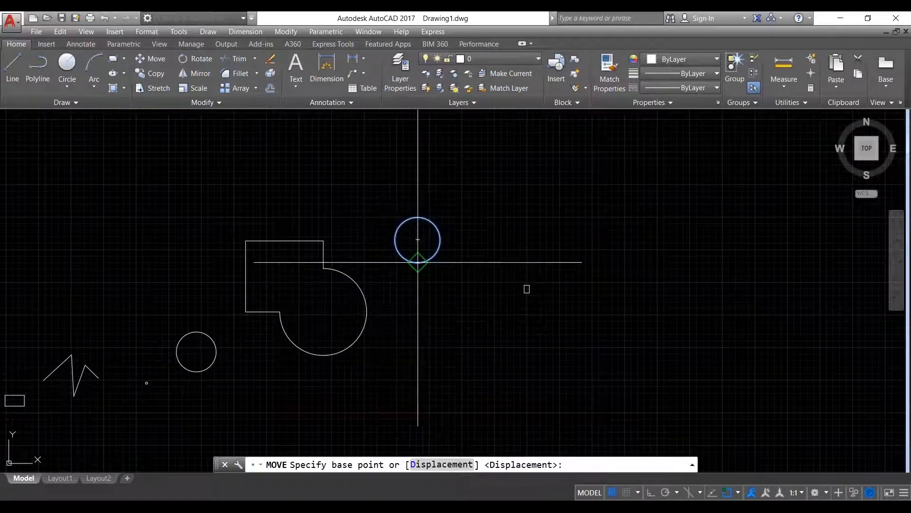
click(418, 262)
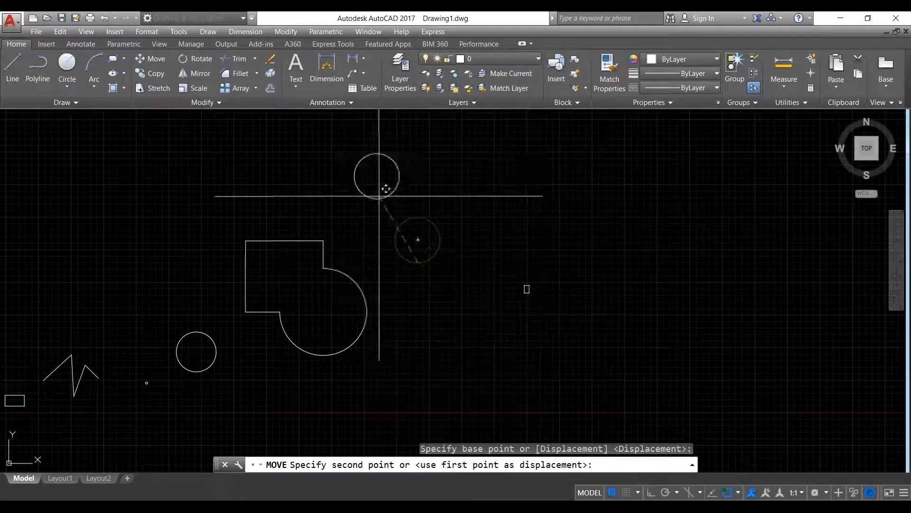
click(619, 214)
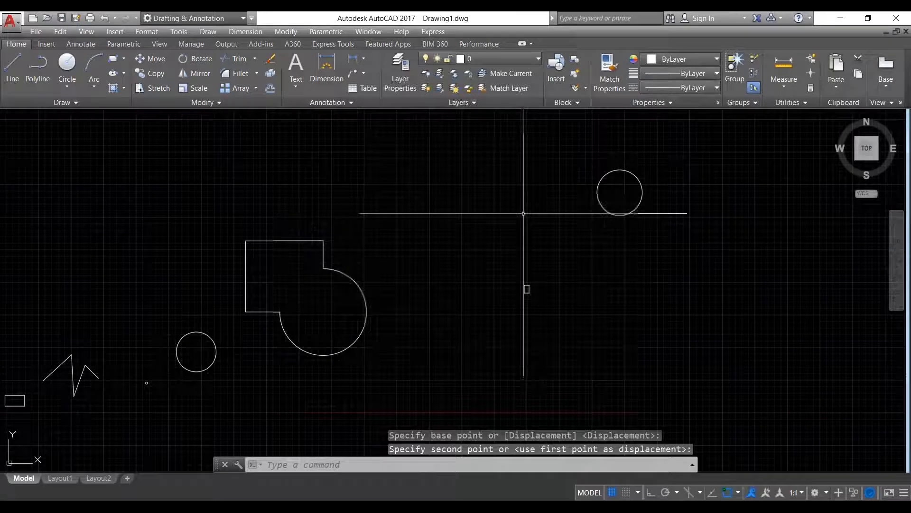
middle_drag(653, 221, 603, 266)
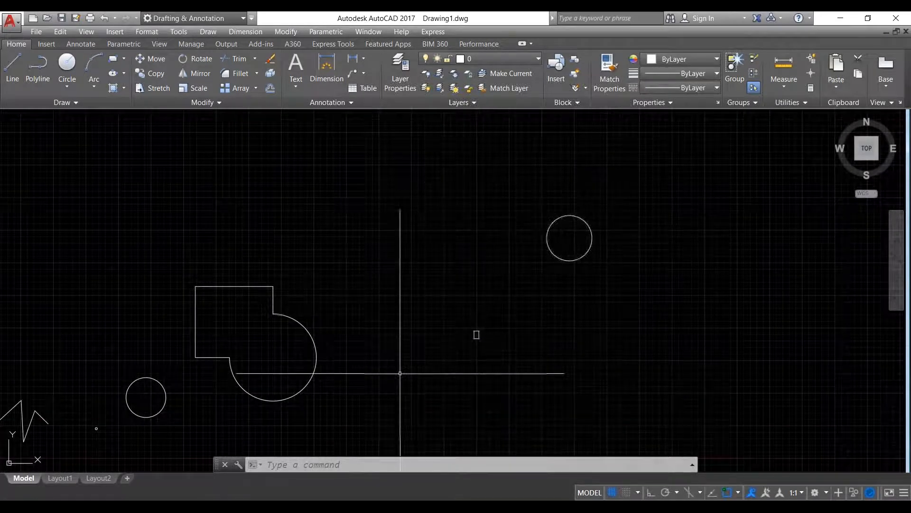
- Try window-selecting the merged square-and-arc outline, then clear the selection
click(379, 393)
click(215, 237)
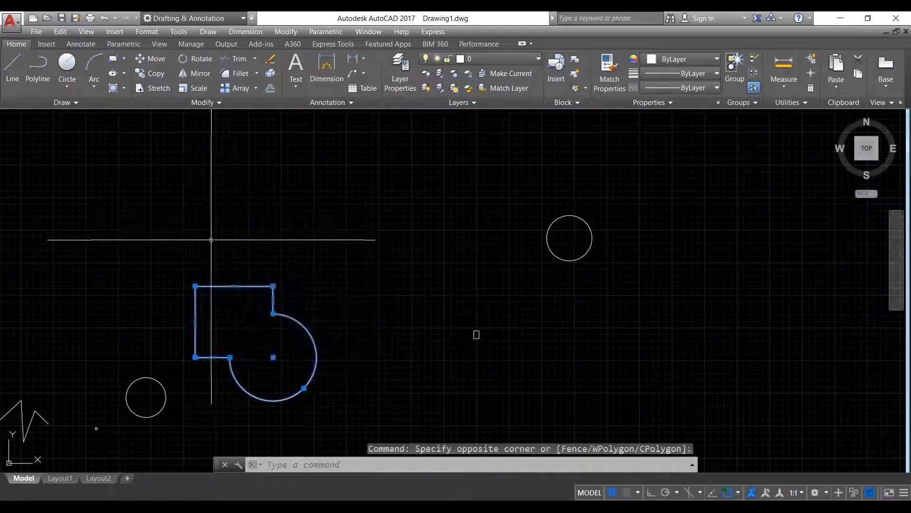
click(362, 387)
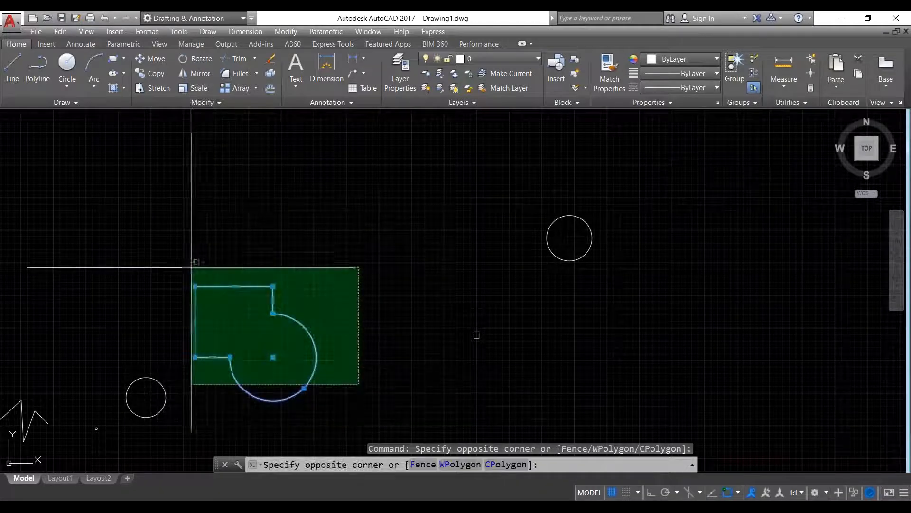
click(172, 235)
click(210, 249)
click(219, 239)
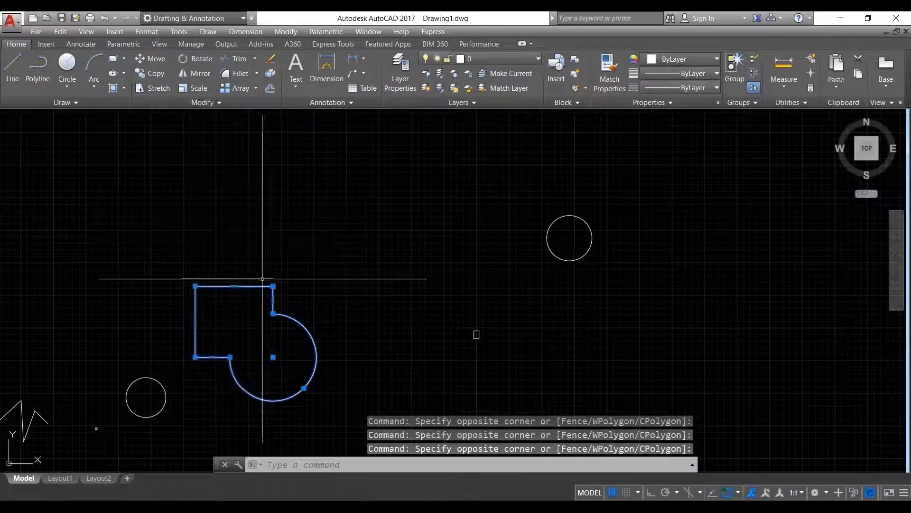
click(335, 412)
click(191, 225)
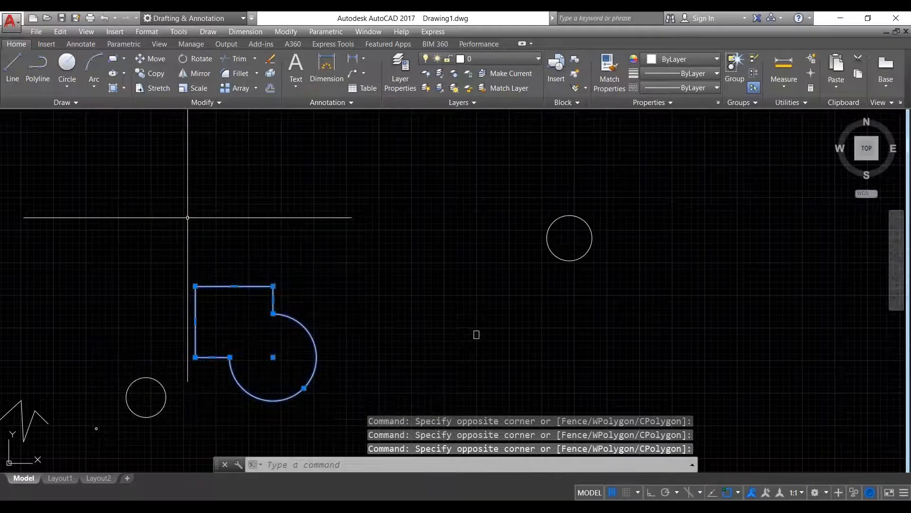
key(Escape)
key(Escape)
scroll(380, 291, down, 3)
scroll(514, 220, up, 2)
scroll(470, 290, down, 4)
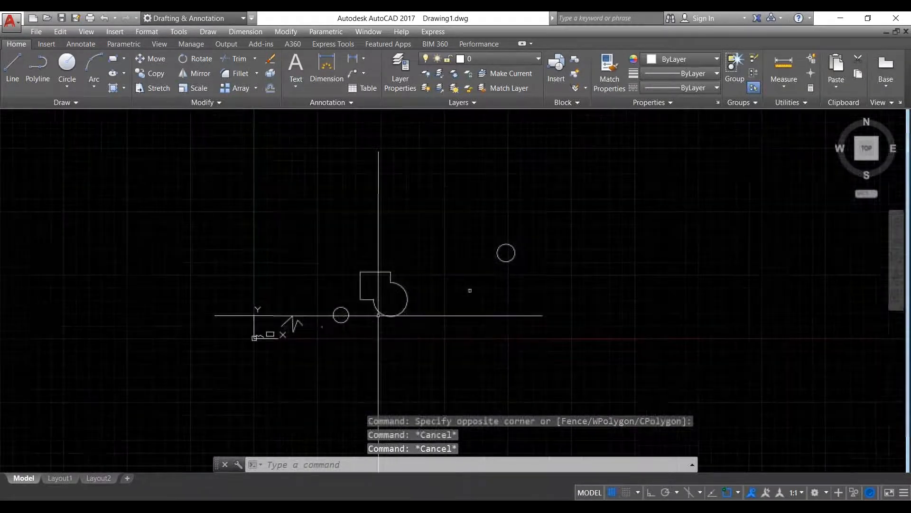
scroll(386, 315, up, 2)
scroll(465, 333, up, 2)
- Select the merged square-and-arc outline with a crossing window
click(496, 360)
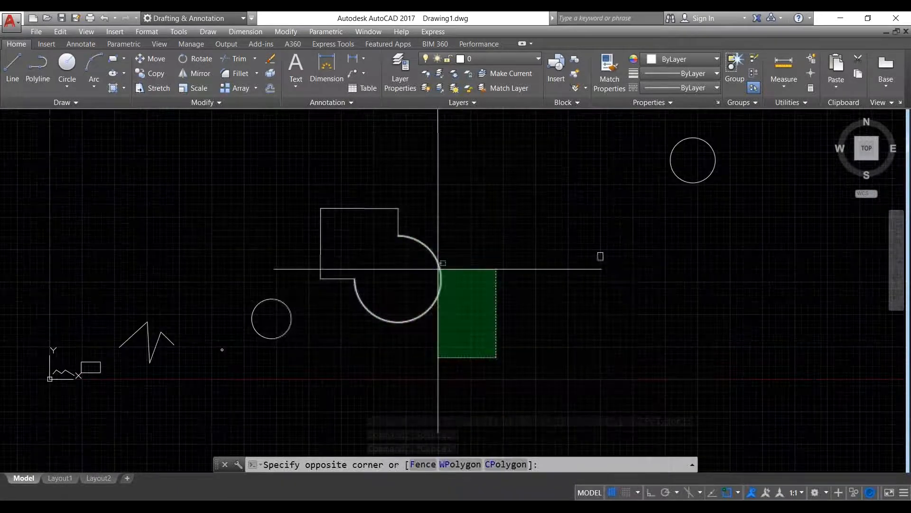
click(495, 298)
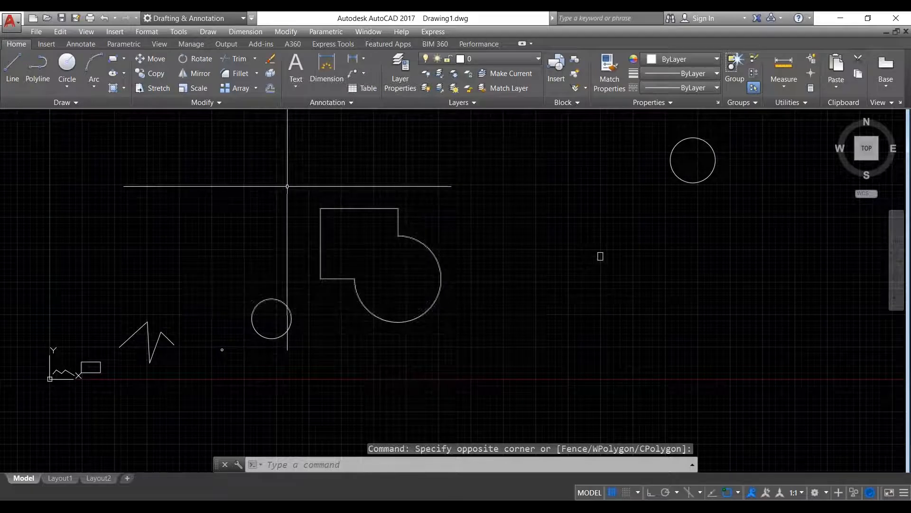
click(282, 150)
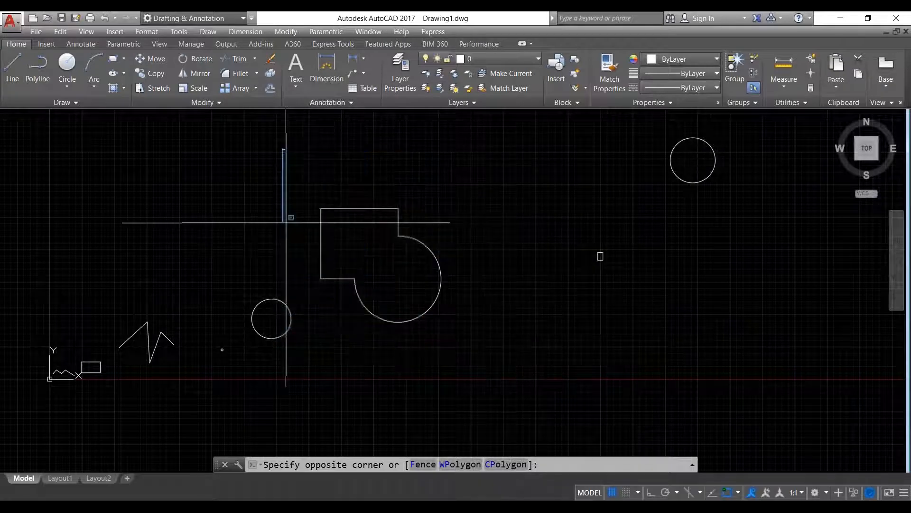
click(283, 222)
click(495, 357)
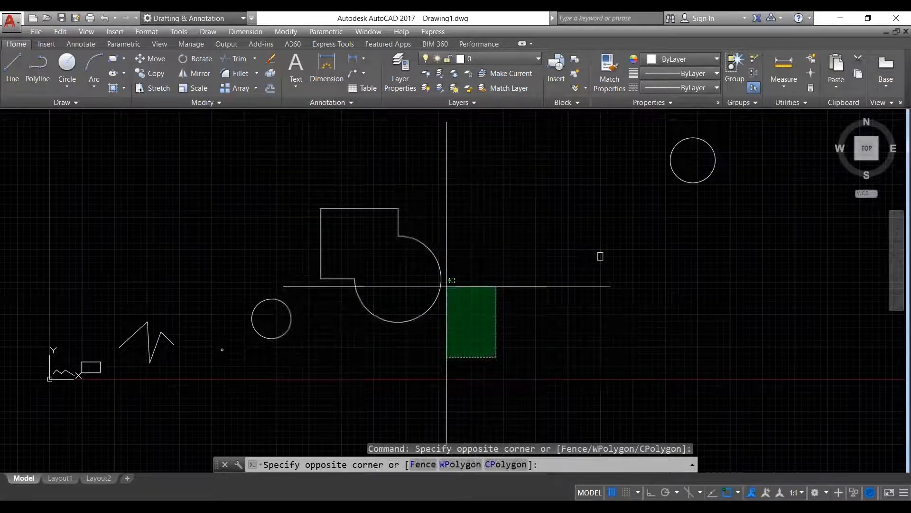
click(361, 196)
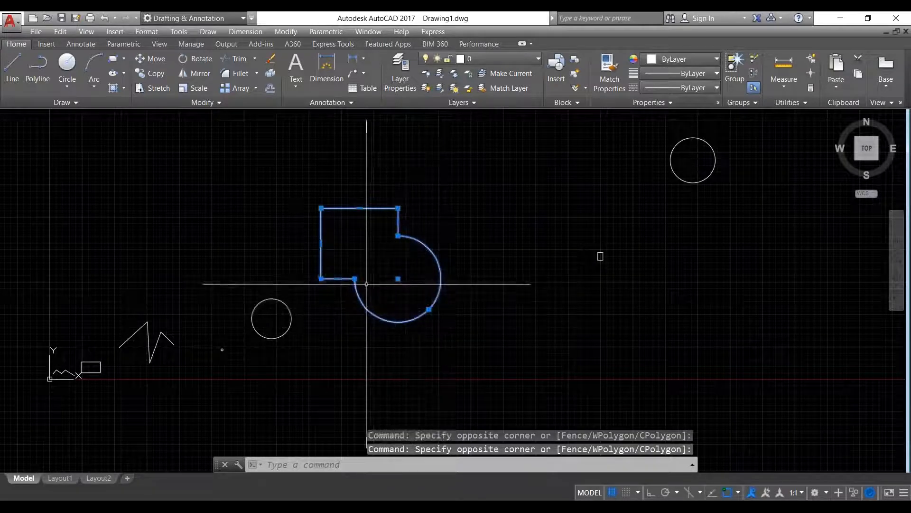
scroll(367, 283, up, 2)
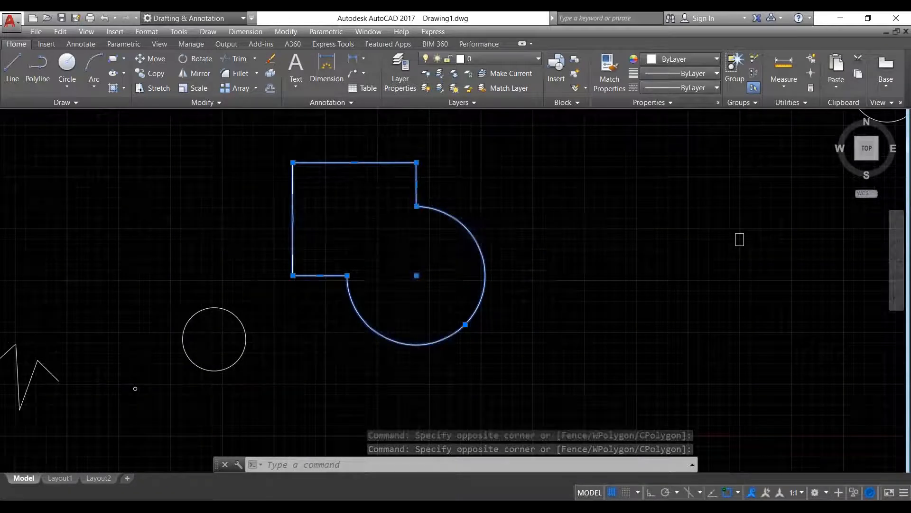
scroll(379, 250, down, 2)
middle_drag(488, 240, 435, 289)
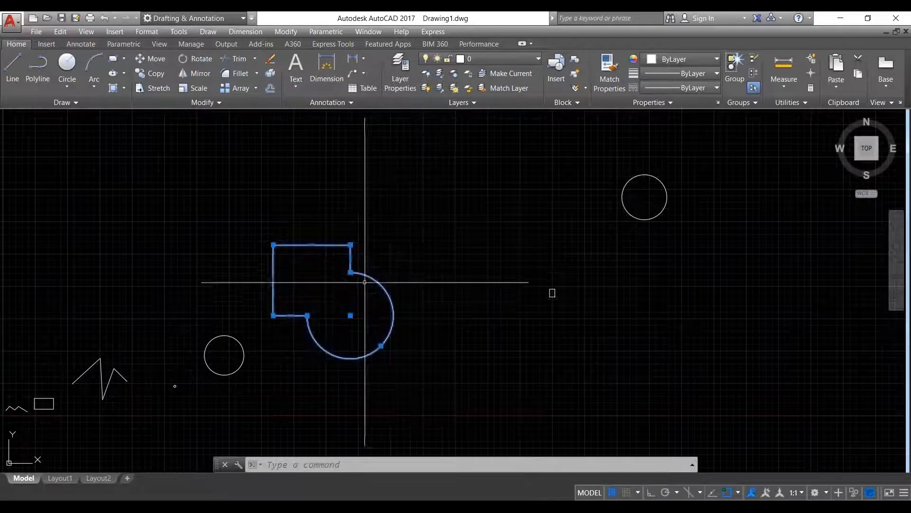
scroll(350, 248, down, 3)
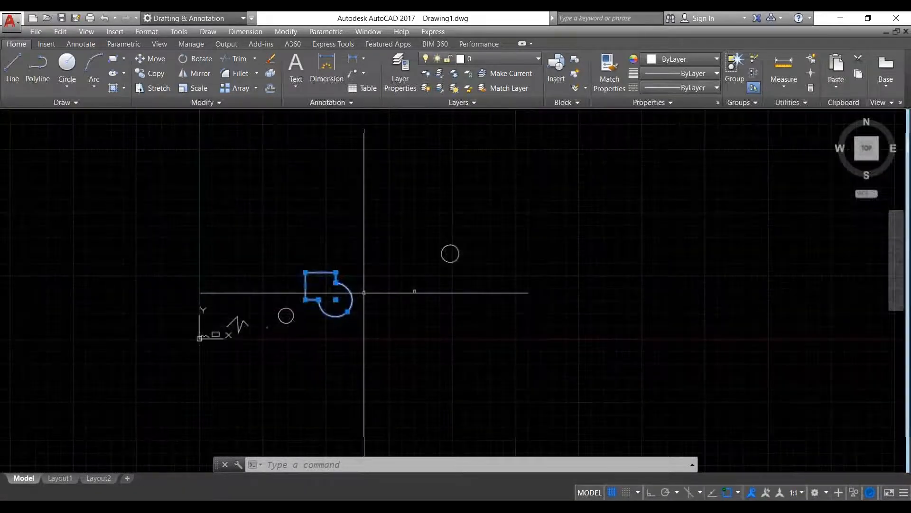
scroll(369, 274, up, 2)
scroll(370, 269, up, 2)
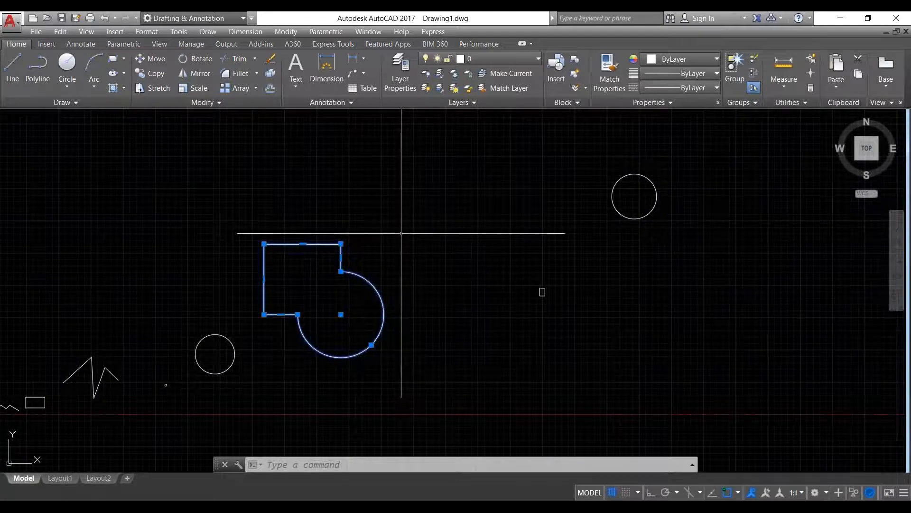
right_click(401, 234)
- Move the merged outline by its top-edge midpoint up and right, above the relocated circle
click(449, 306)
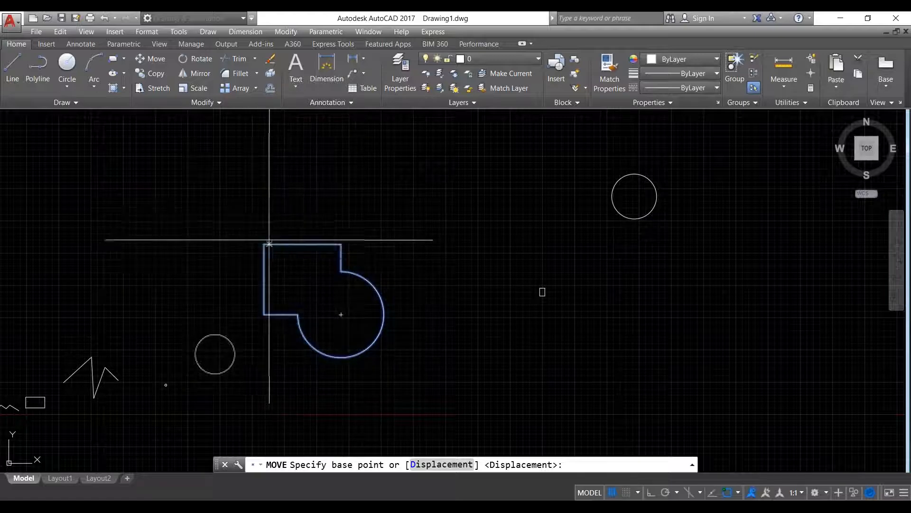
click(302, 243)
scroll(252, 234, down, 5)
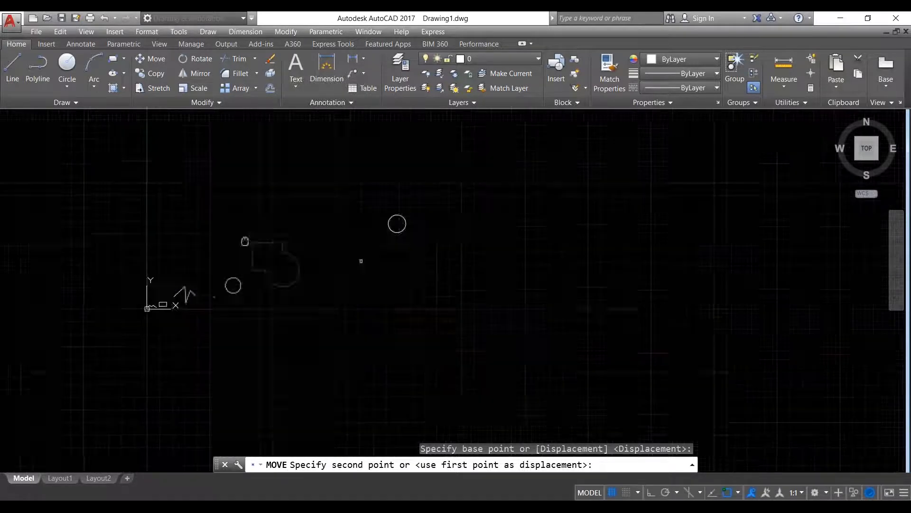
click(403, 190)
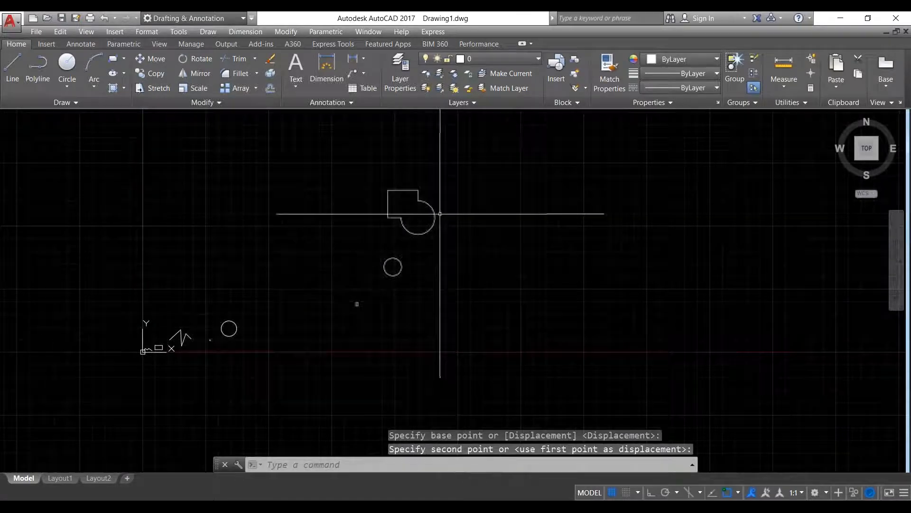
scroll(436, 186, up, 3)
scroll(447, 190, down, 3)
- Bring the lone circle into view and window-select it
scroll(362, 318, up, 6)
middle_drag(421, 288, 401, 342)
click(535, 342)
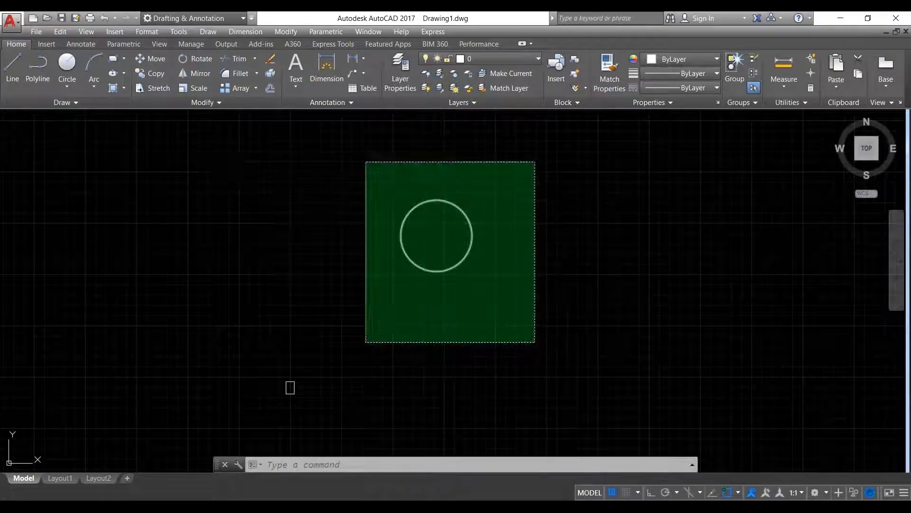
click(366, 164)
- Copy the circle from its bottom quadrant to the right and lower right, then reselect the original
right_click(360, 195)
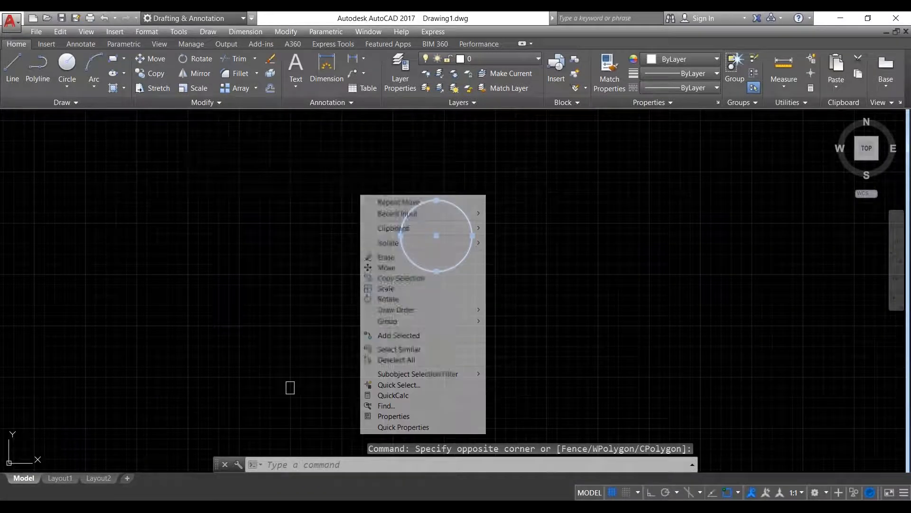
click(419, 279)
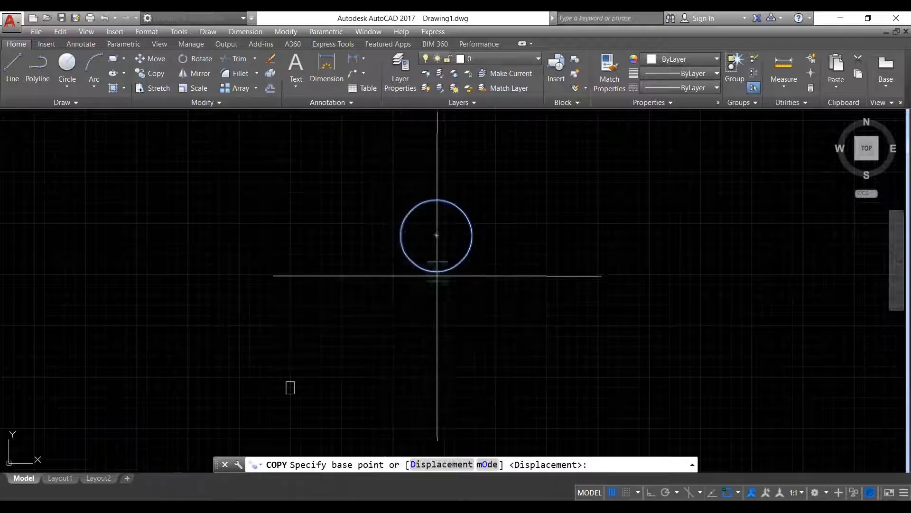
click(436, 271)
click(572, 256)
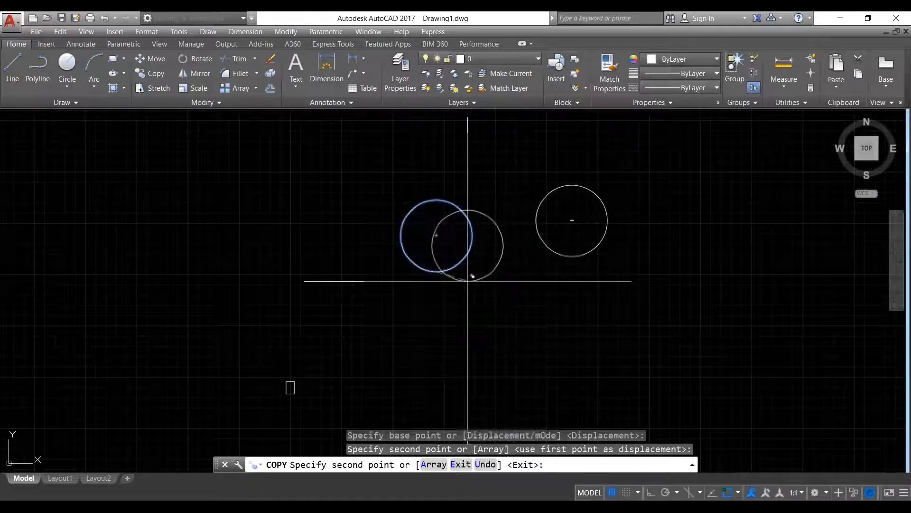
click(599, 367)
right_click(477, 347)
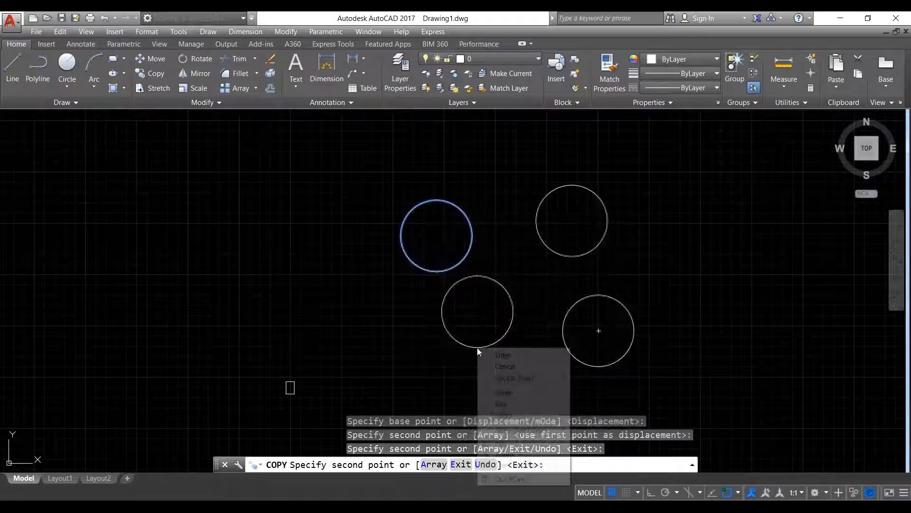
click(504, 355)
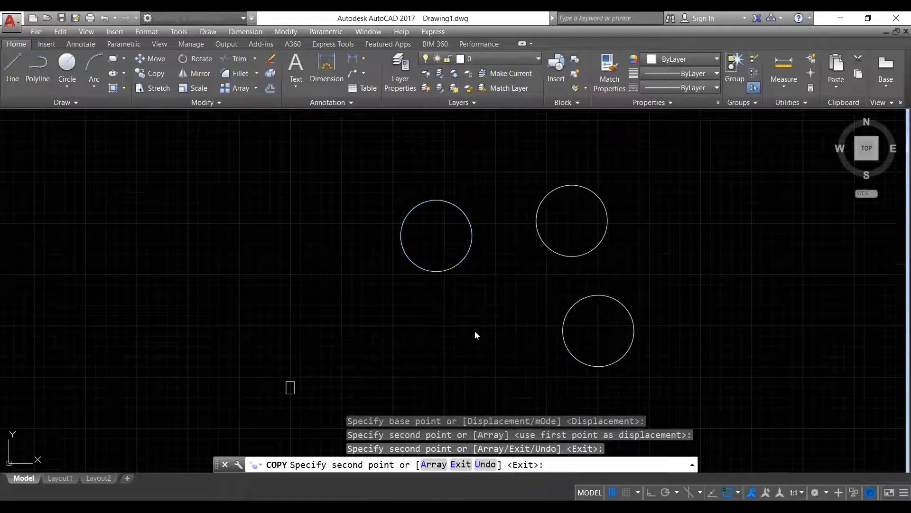
click(507, 345)
click(396, 210)
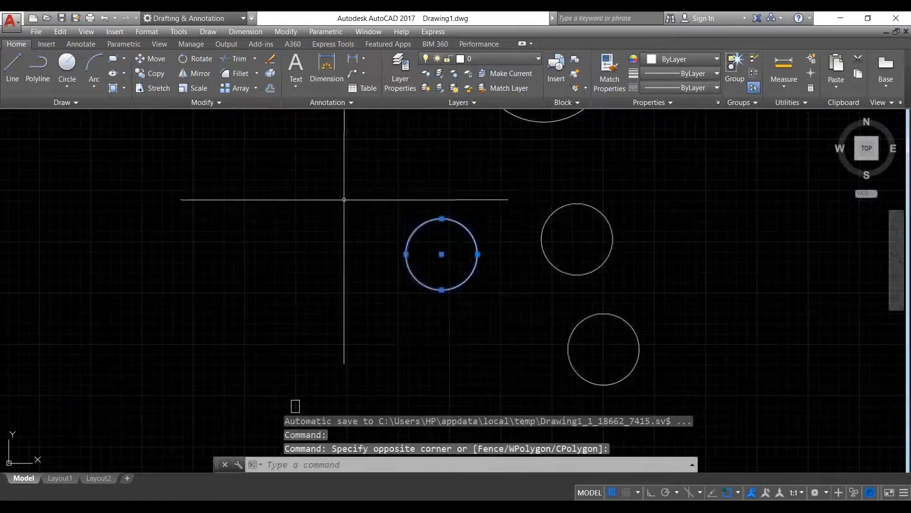
- Copy the circle once in Single mode from its bottom quadrant to a spot up and left
right_click(344, 199)
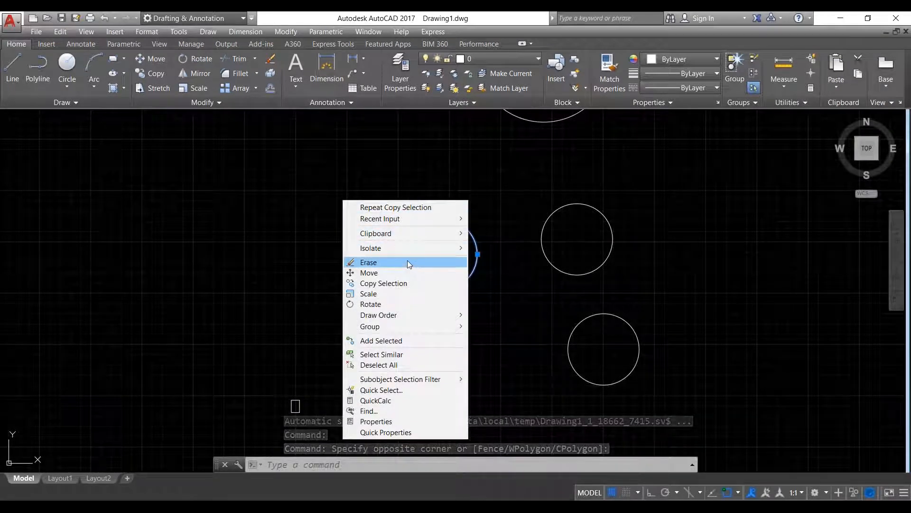
click(409, 283)
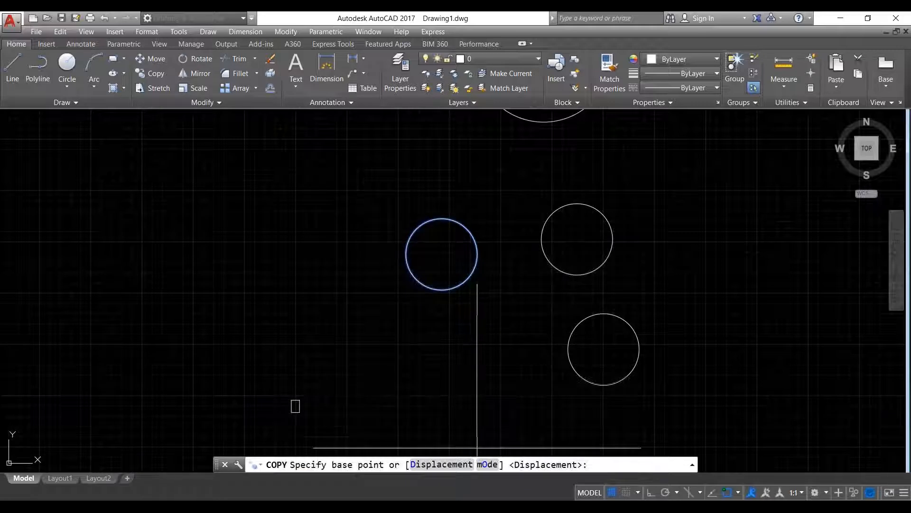
click(488, 464)
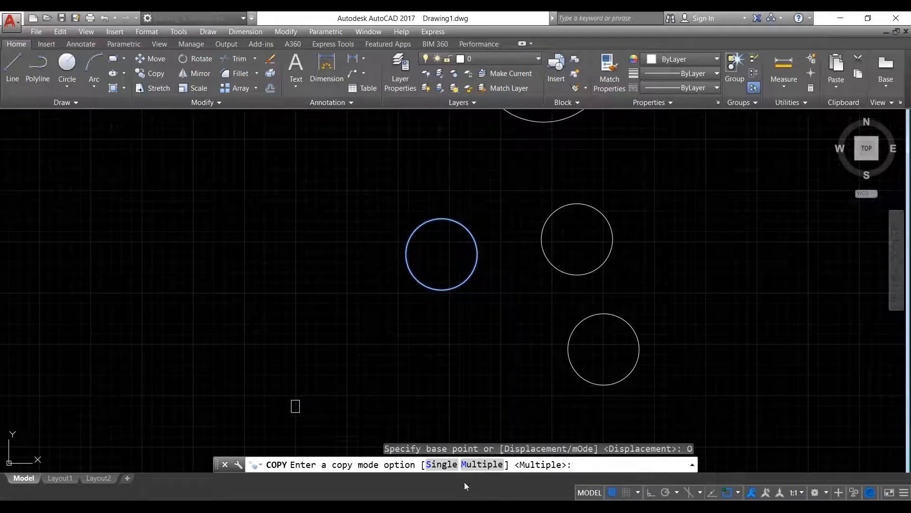
click(442, 465)
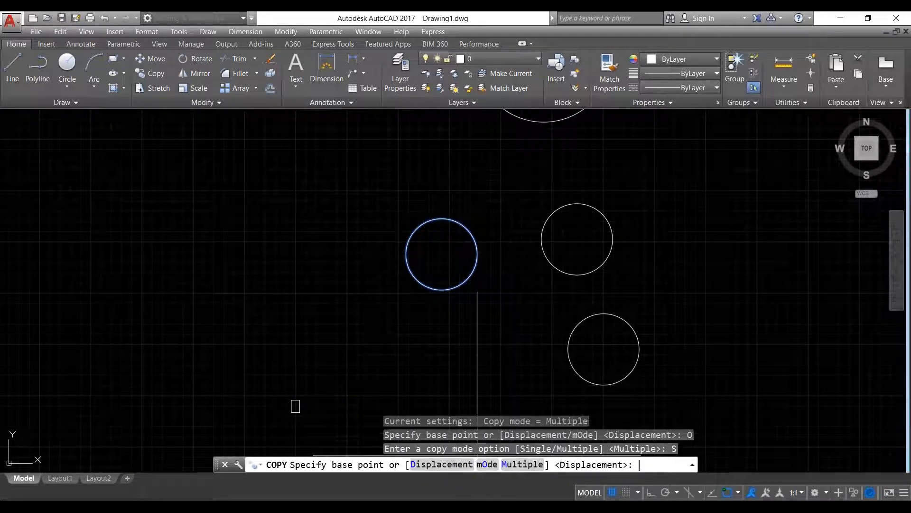
click(441, 289)
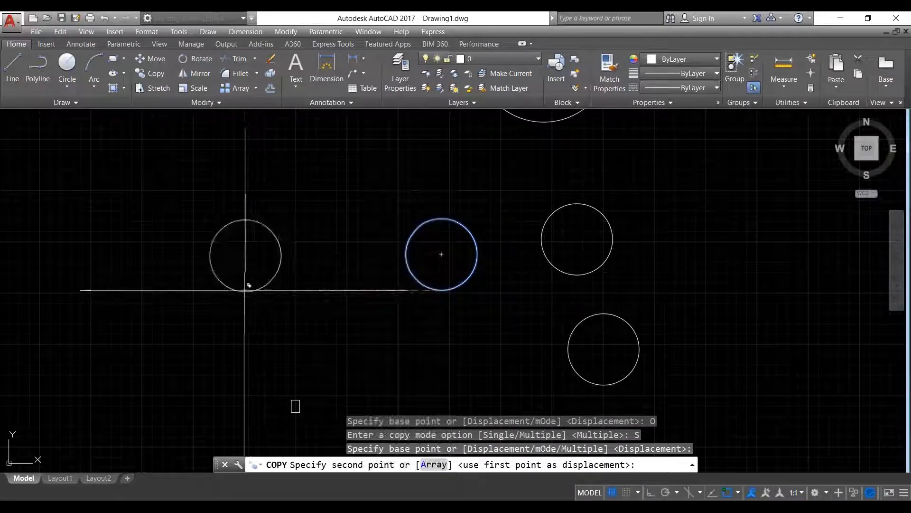
click(258, 251)
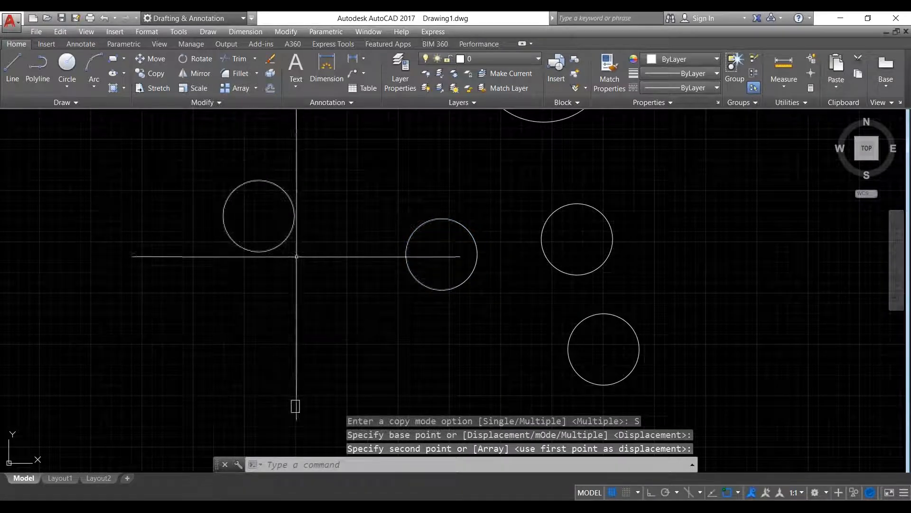
- Select the new circle and start a Multiple-mode copy from its bottom quadrant
click(319, 265)
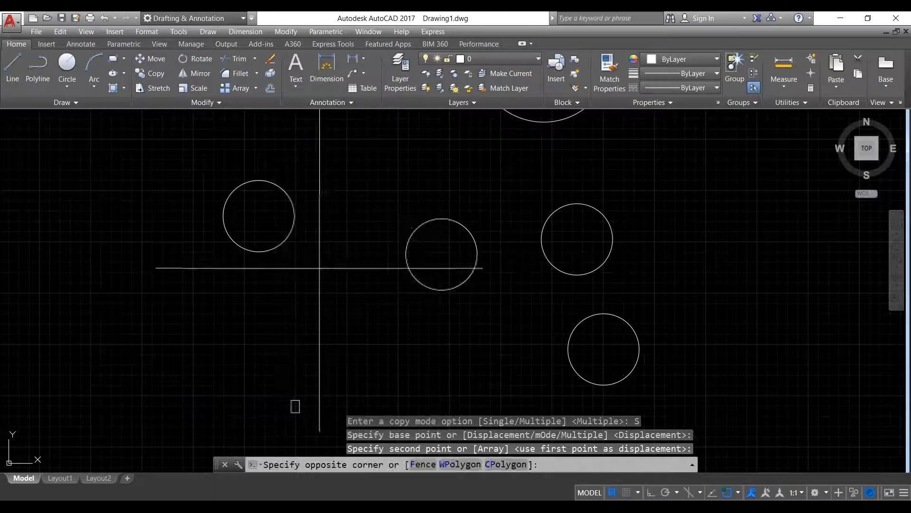
click(180, 169)
right_click(179, 169)
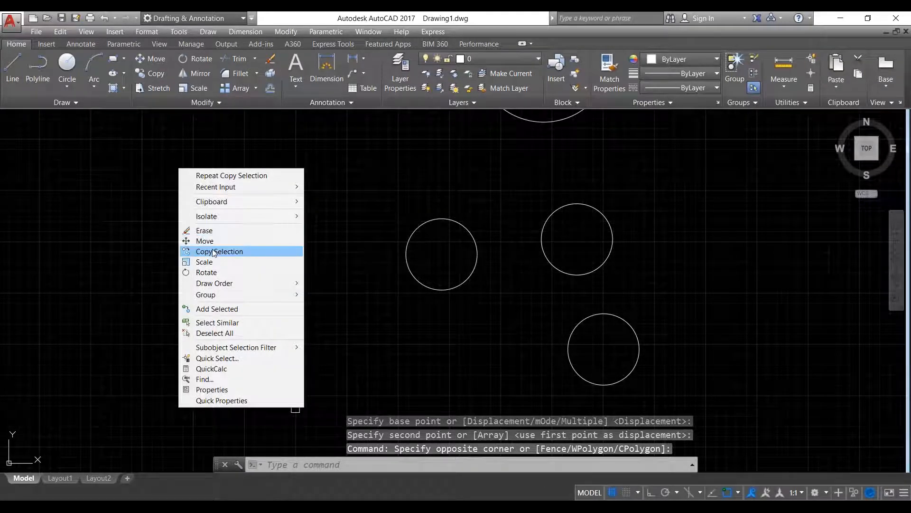
click(219, 251)
text(m)
key(Return)
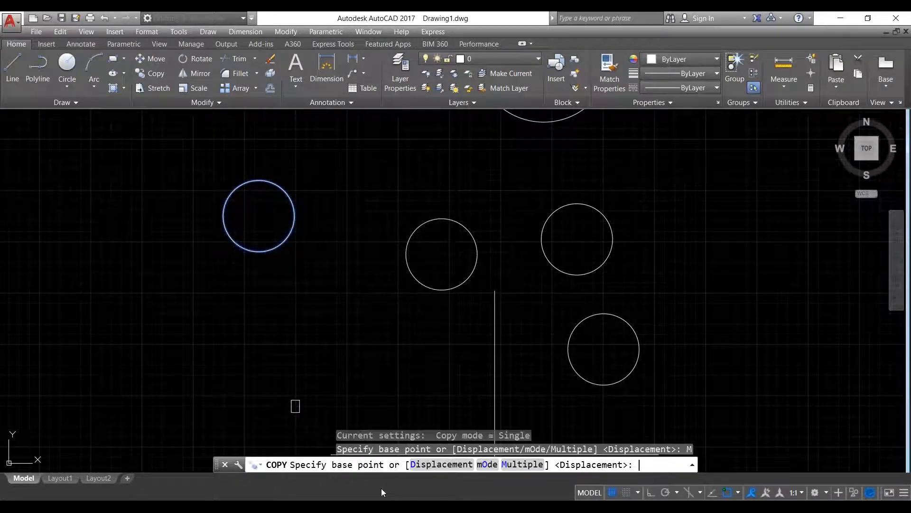
click(522, 468)
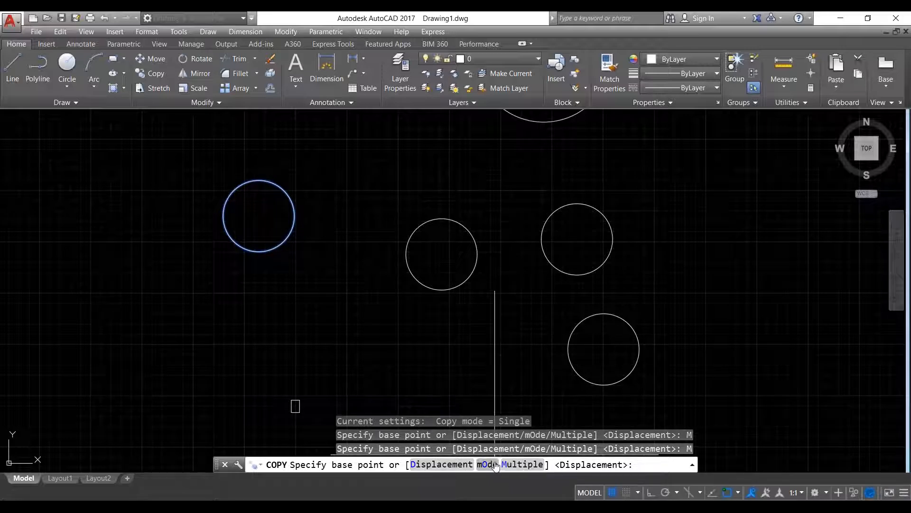
click(495, 465)
click(477, 464)
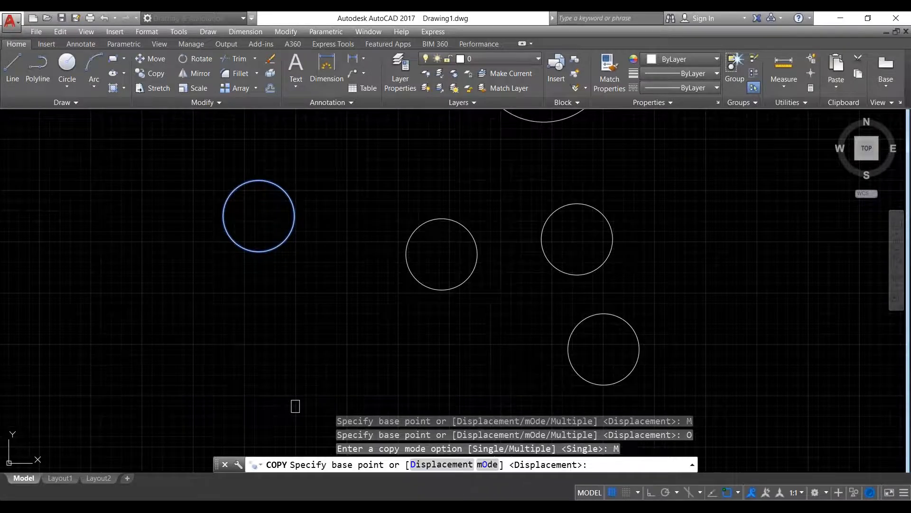
click(259, 251)
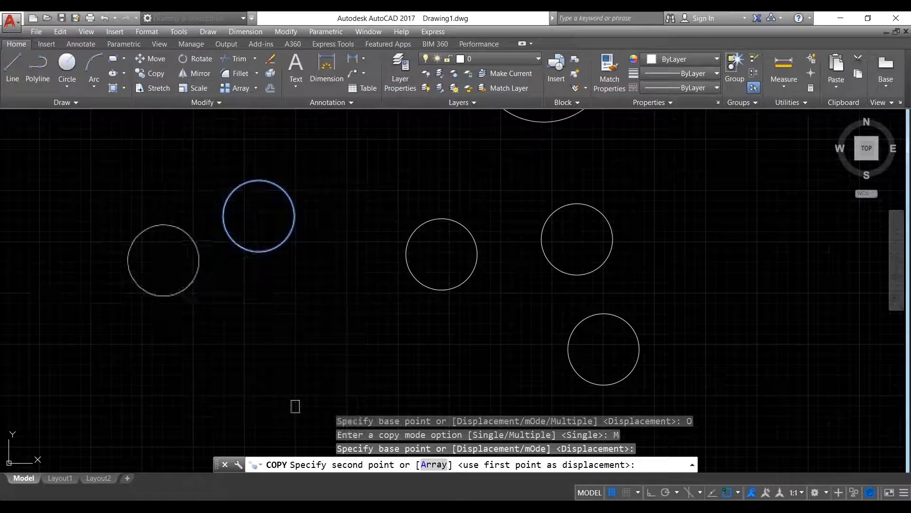
- Place 28 overlapping circle copies in a dense cluster below the arc outline, then cancel copying
click(162, 297)
click(302, 350)
click(190, 369)
click(98, 422)
click(75, 291)
click(85, 232)
click(131, 197)
click(202, 167)
click(300, 163)
click(356, 178)
click(389, 189)
click(412, 197)
click(442, 202)
click(459, 223)
click(467, 250)
click(472, 274)
click(406, 322)
click(355, 334)
click(316, 330)
click(257, 318)
click(180, 314)
click(151, 354)
click(180, 368)
click(234, 351)
click(359, 250)
click(309, 234)
click(235, 215)
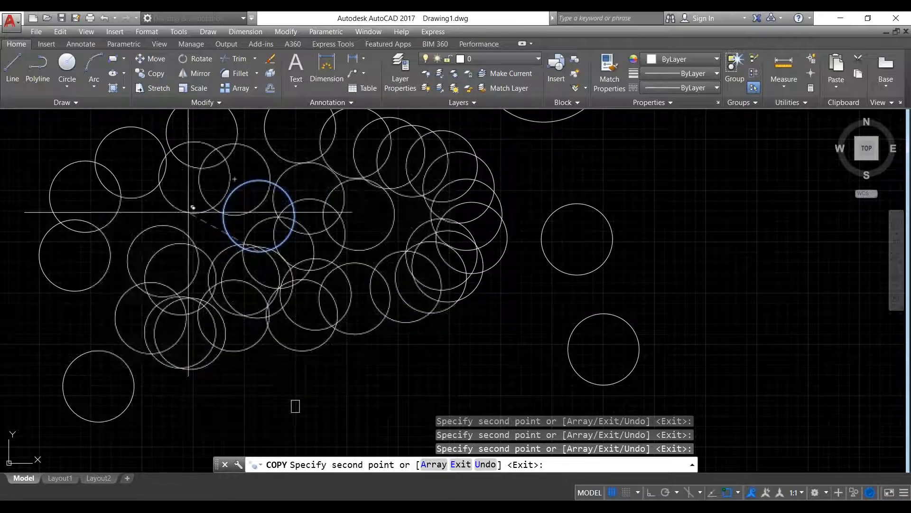
click(183, 213)
right_click(171, 233)
click(224, 252)
scroll(227, 261, down, 2)
scroll(226, 259, up, 2)
scroll(360, 256, up, 2)
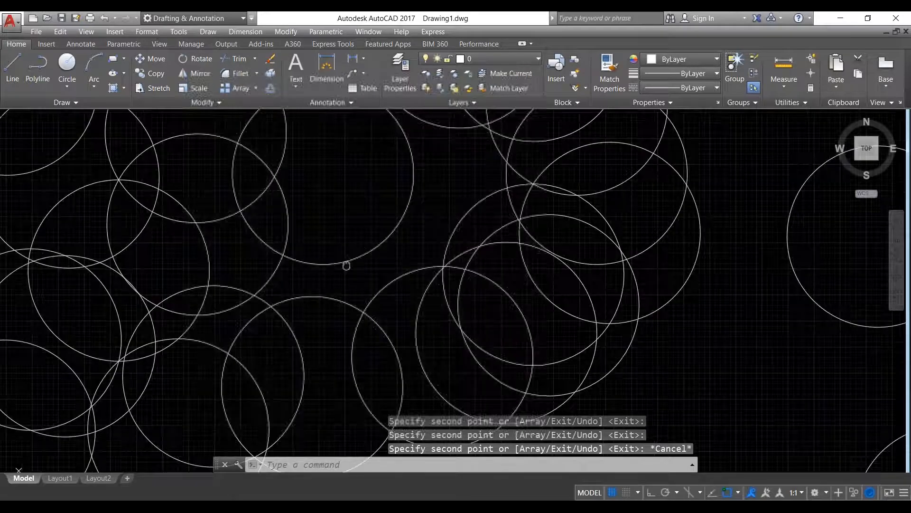
scroll(408, 257, down, 8)
scroll(294, 260, up, 5)
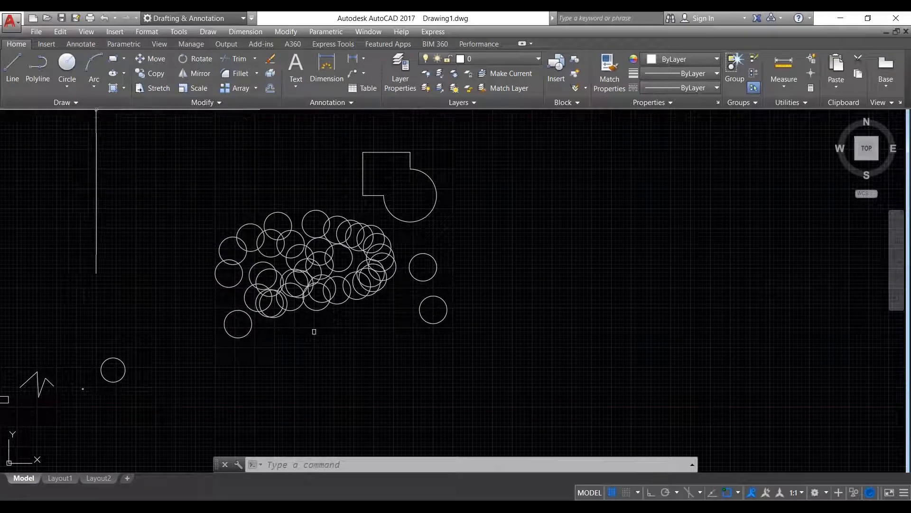
- Draw a wide rectangle and pan it toward the middle of the view
click(113, 59)
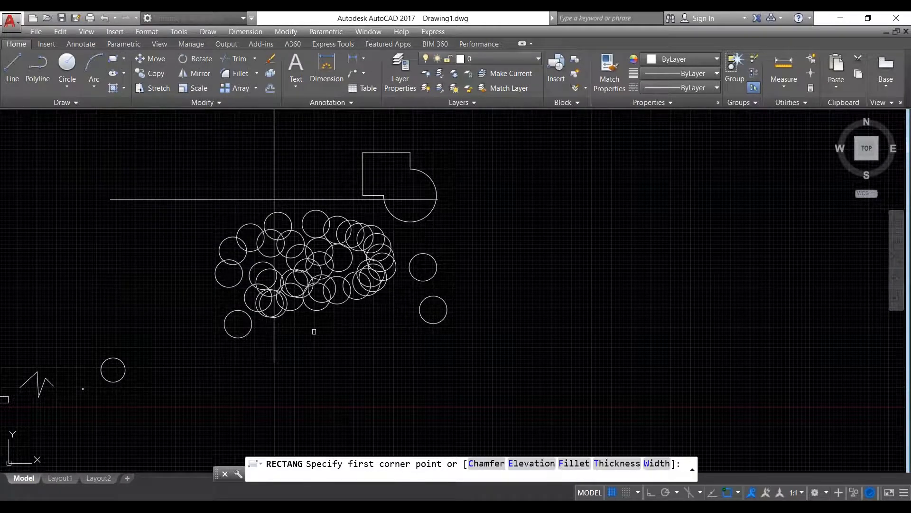
scroll(274, 198, down, 4)
click(420, 185)
click(639, 252)
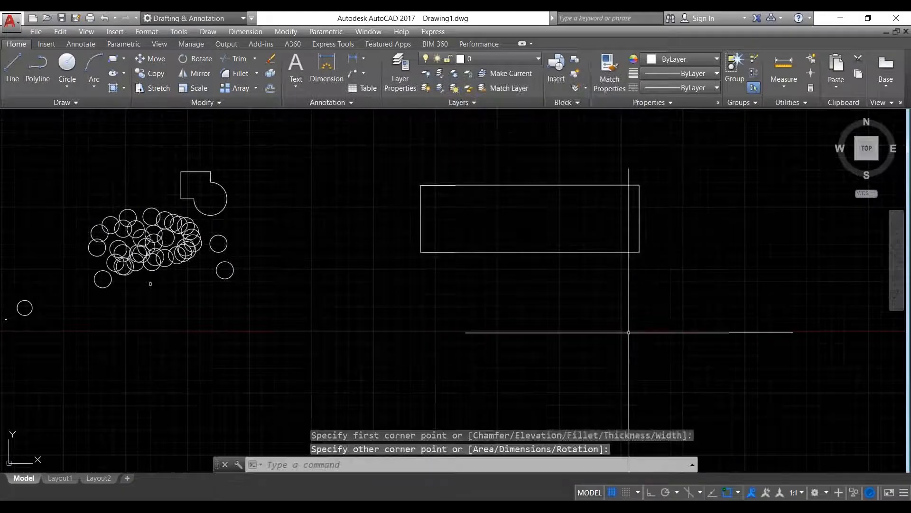
scroll(461, 216, down, 3)
middle_drag(462, 216, 317, 236)
- Rotate the rectangle about its lower-right corner so it tilts diagonally down to the right
click(483, 332)
click(272, 201)
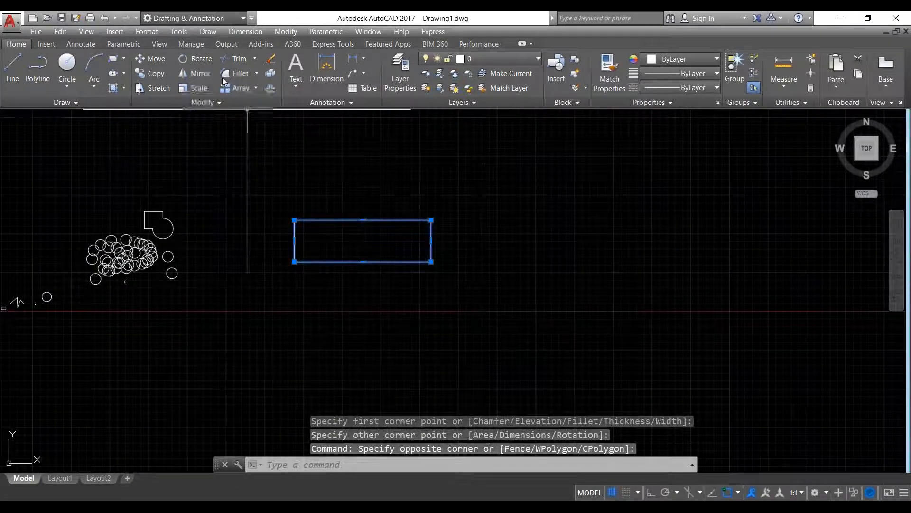
click(208, 58)
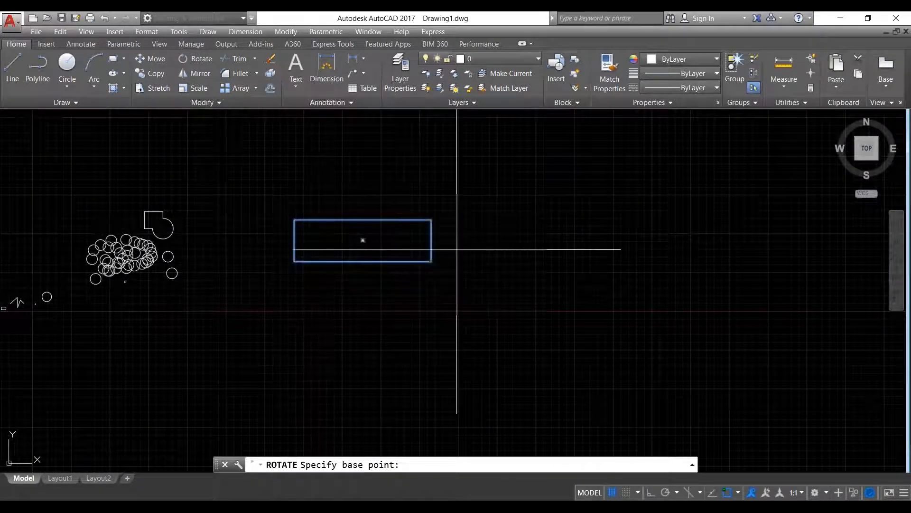
click(431, 262)
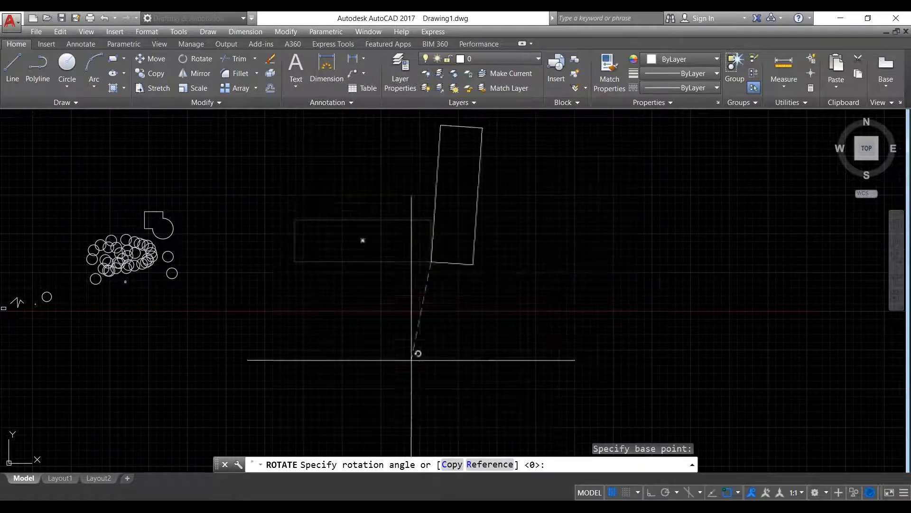
click(501, 307)
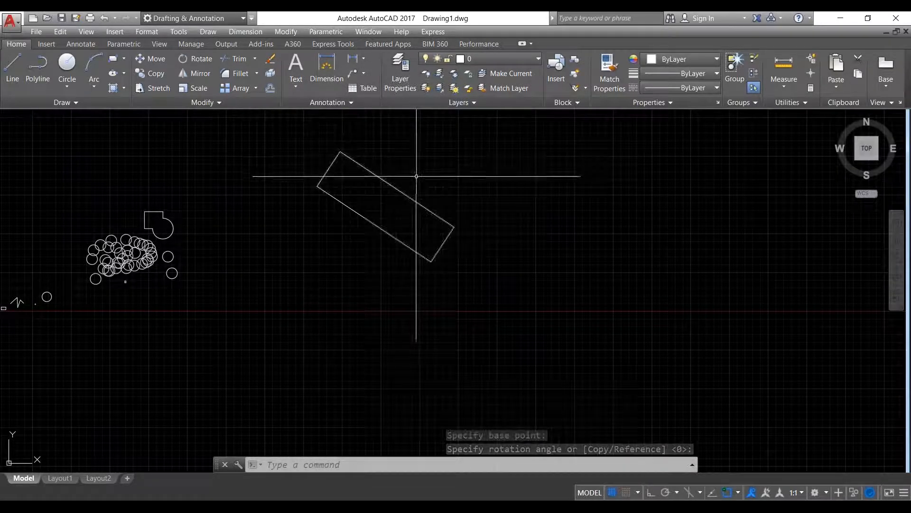
scroll(418, 180, down, 2)
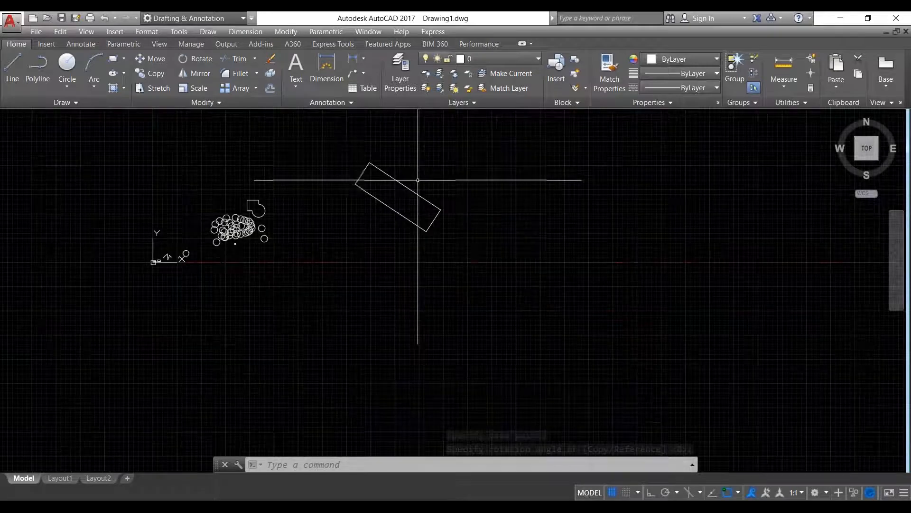
click(452, 306)
click(324, 144)
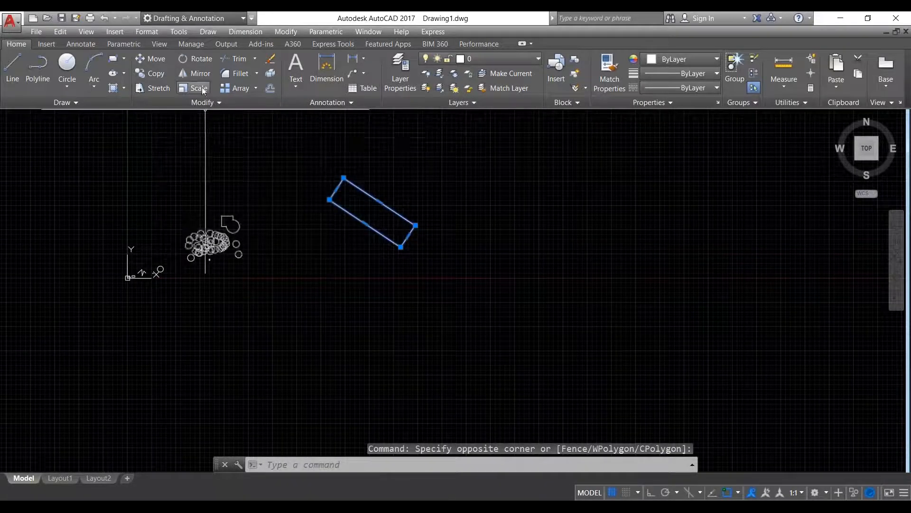
- Mirror the tilted rectangle across a vertical line through its corner, keeping the original
click(202, 75)
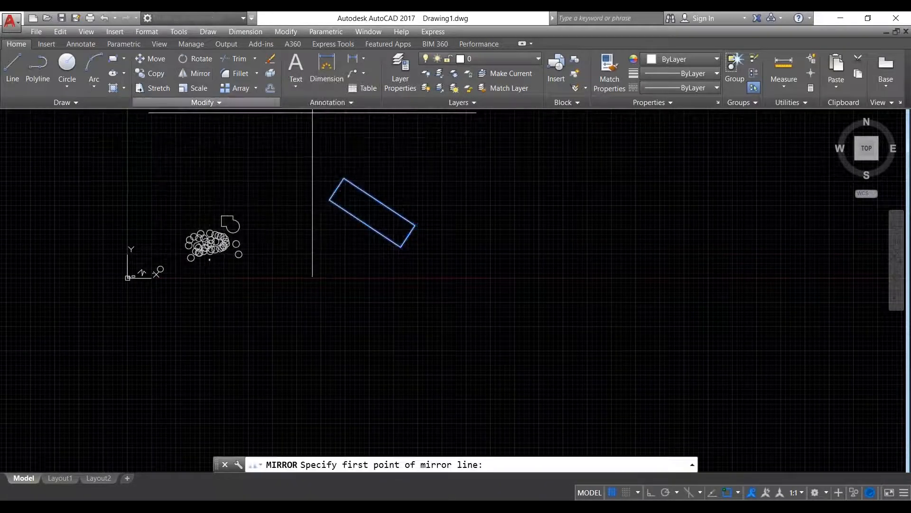
click(415, 225)
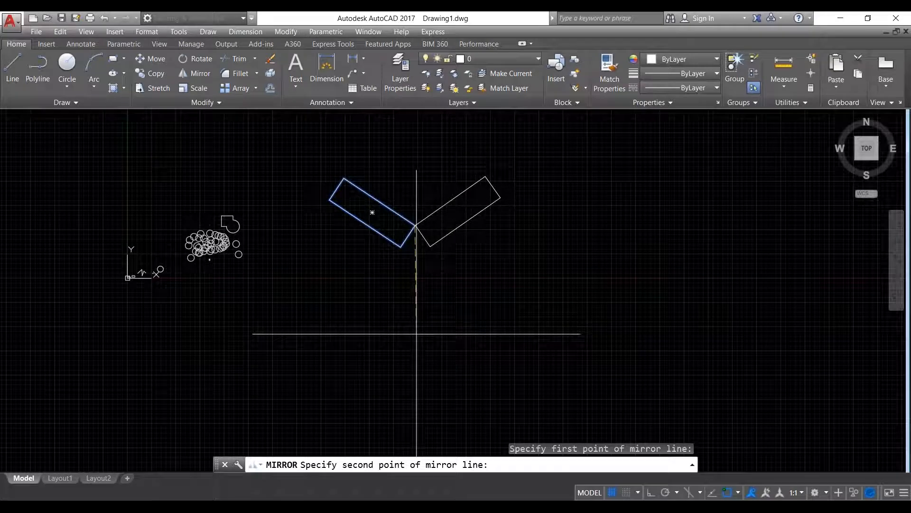
click(416, 333)
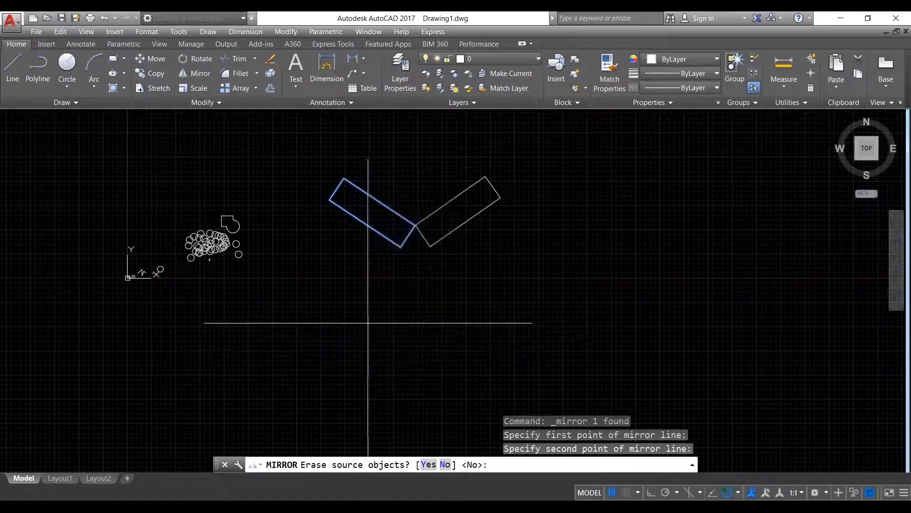
key(Return)
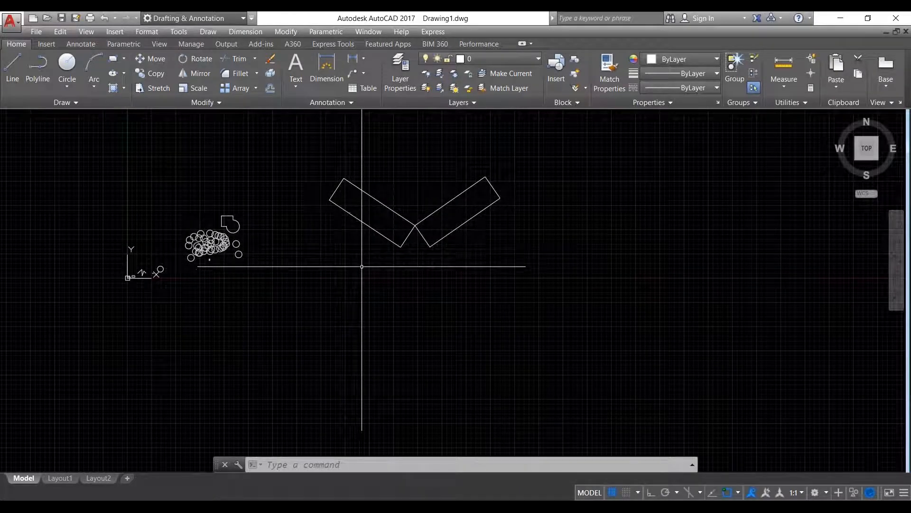
scroll(191, 227, down, 2)
scroll(200, 233, up, 5)
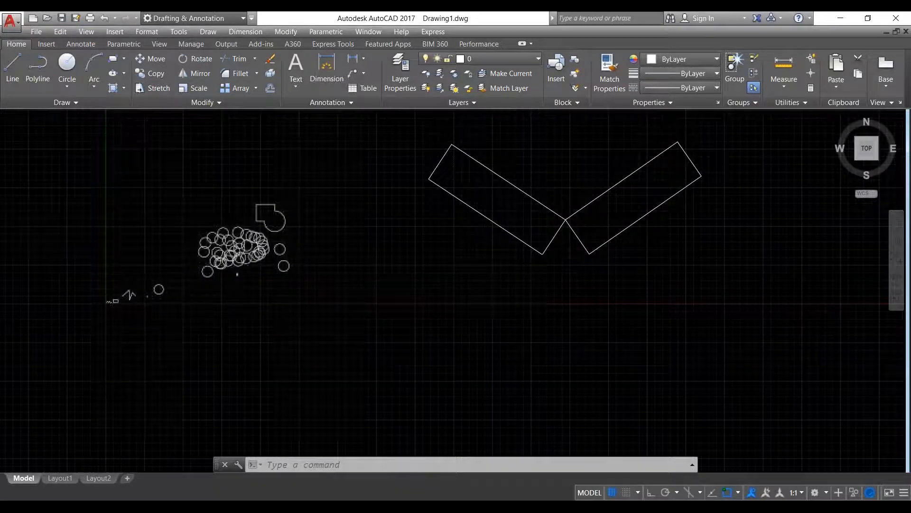
scroll(238, 242, down, 2)
scroll(250, 246, down, 2)
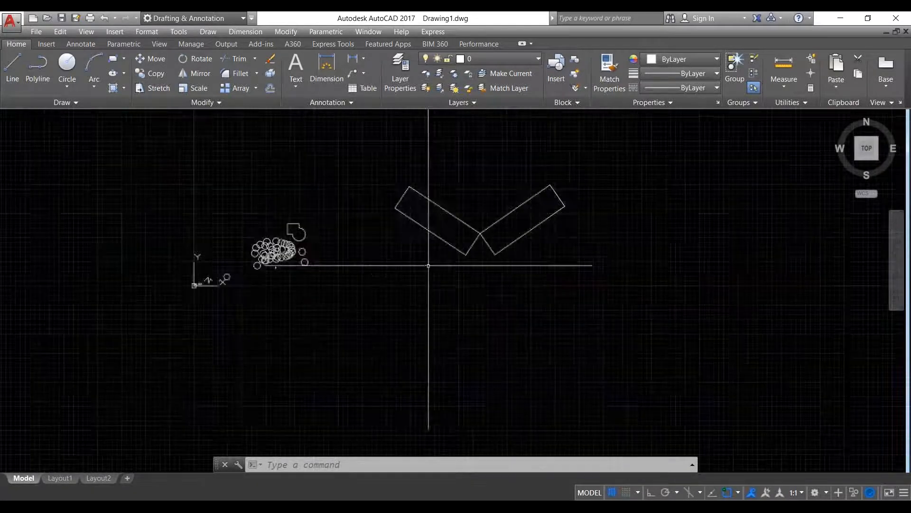
middle_drag(427, 262, 340, 322)
click(545, 362)
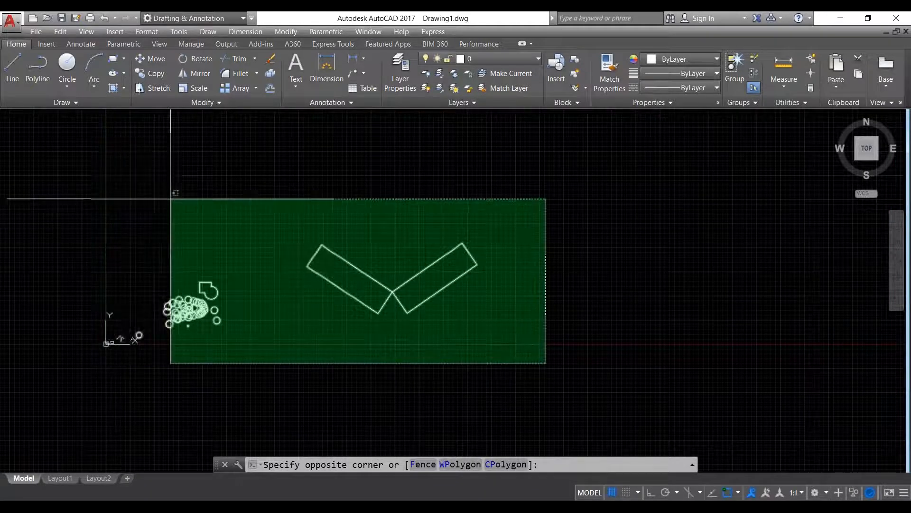
click(556, 313)
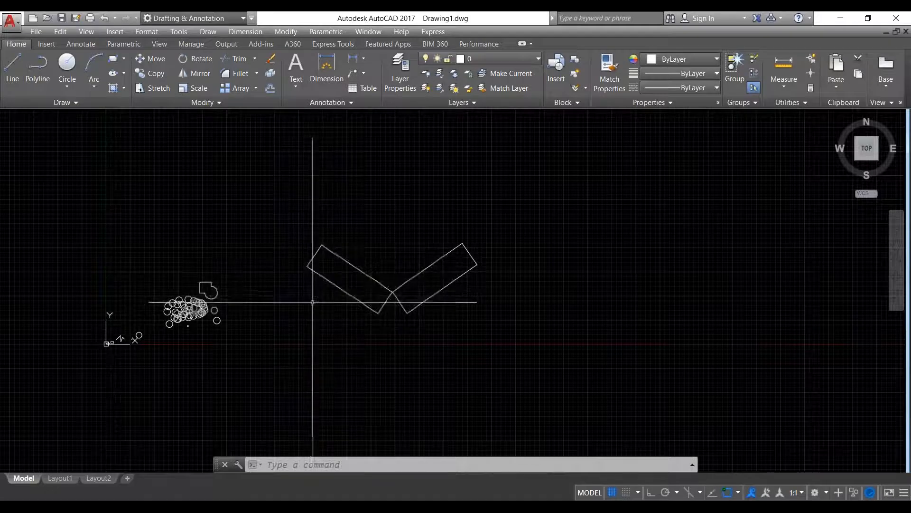
scroll(193, 316, up, 6)
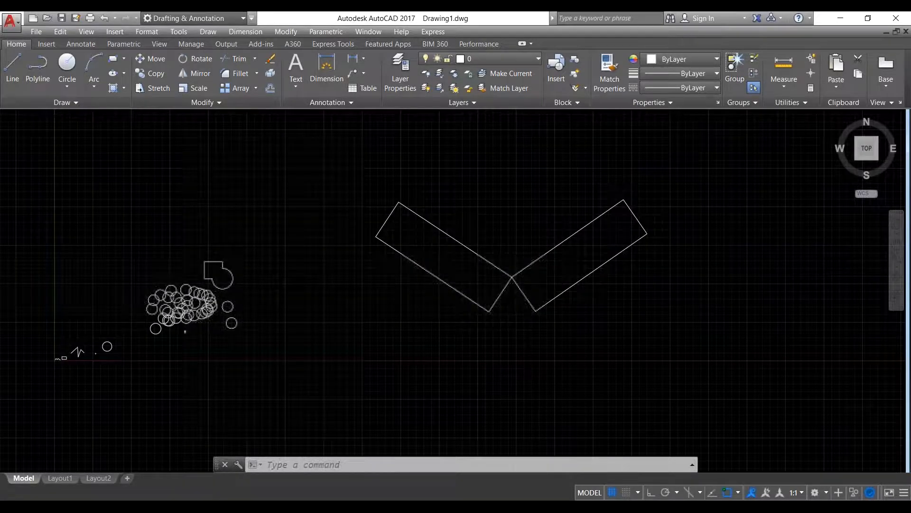
scroll(283, 297, down, 2)
middle_drag(159, 351, 257, 321)
scroll(257, 322, up, 8)
scroll(258, 321, down, 4)
middle_drag(380, 226, 177, 312)
scroll(177, 312, down, 4)
middle_drag(595, 249, 321, 283)
middle_drag(425, 268, 311, 313)
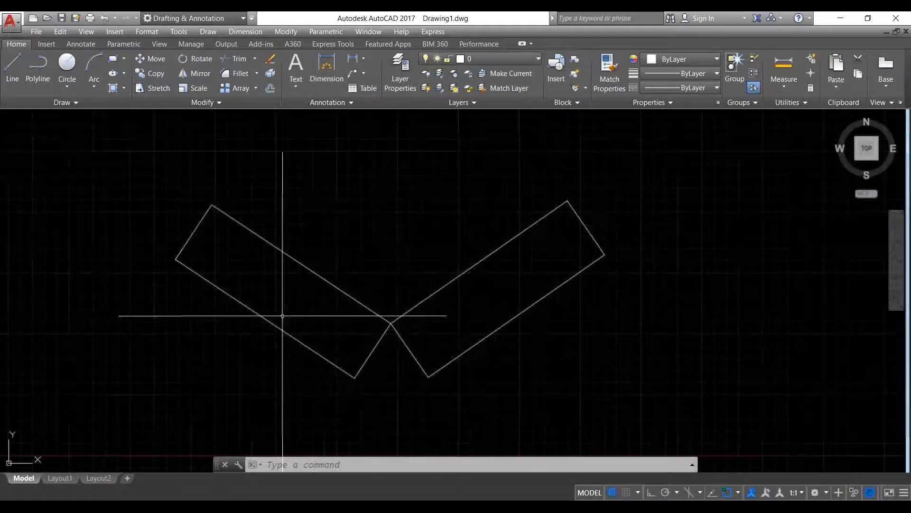
scroll(413, 244, down, 6)
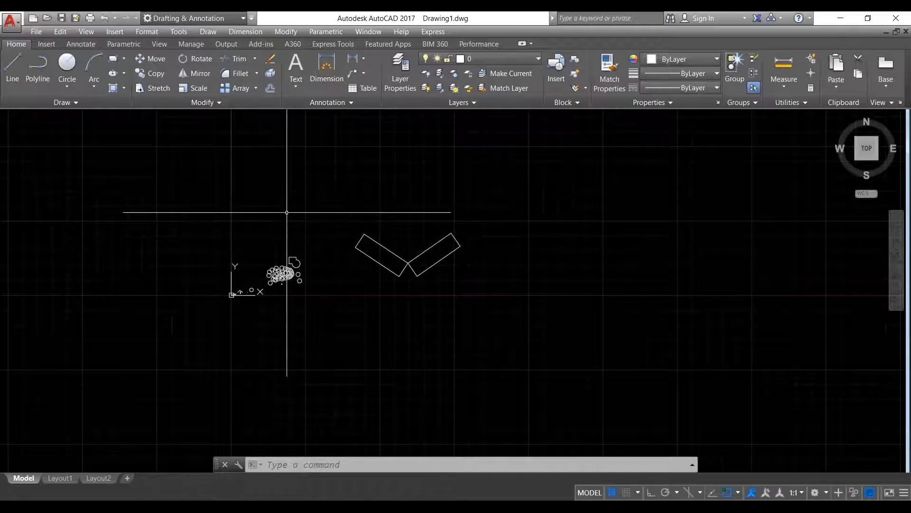
scroll(325, 259, down, 2)
middle_drag(352, 251, 290, 325)
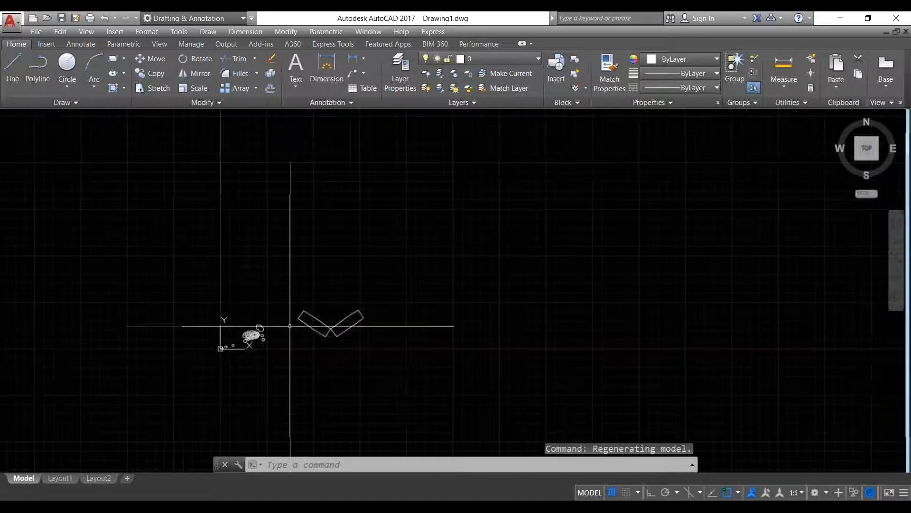
scroll(260, 335, up, 6)
scroll(260, 333, up, 4)
scroll(365, 254, down, 2)
scroll(439, 247, down, 2)
middle_drag(442, 249, 278, 298)
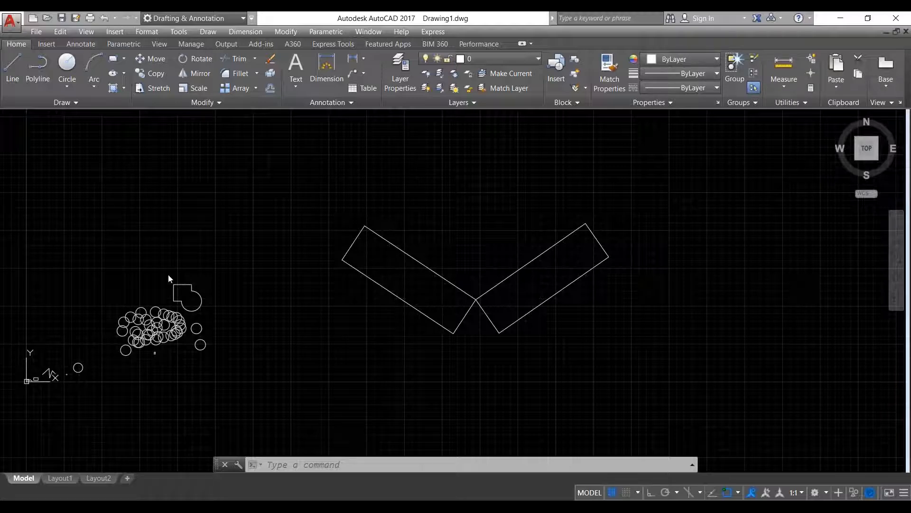
scroll(152, 317, up, 2)
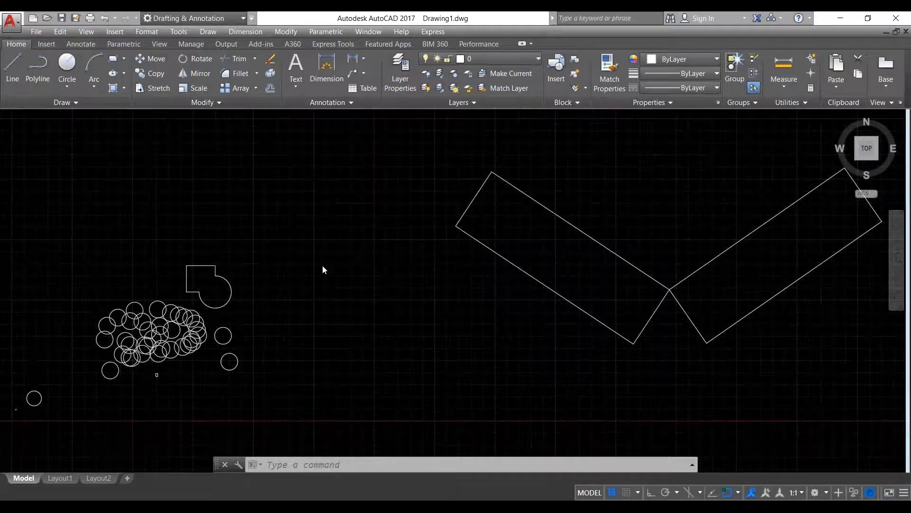
scroll(323, 270, down, 2)
scroll(322, 265, down, 2)
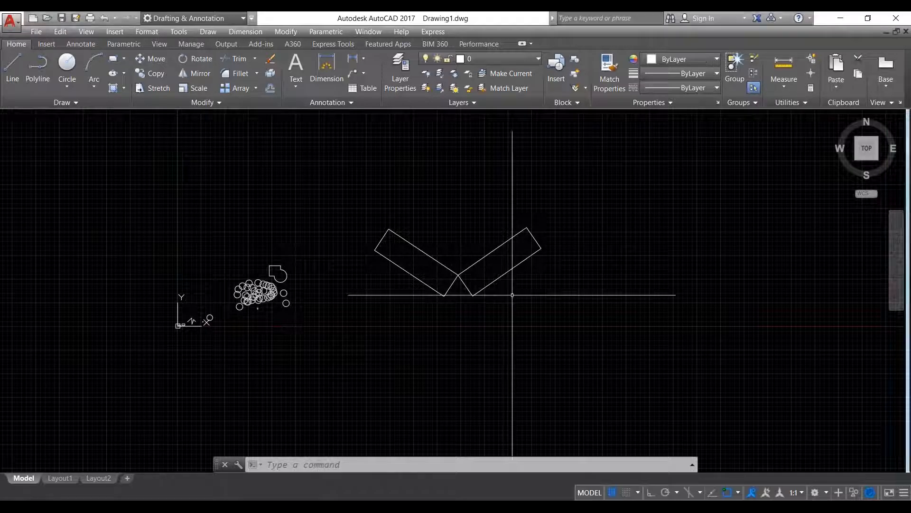
scroll(278, 176, up, 4)
scroll(197, 175, down, 8)
middle_drag(383, 216, 356, 234)
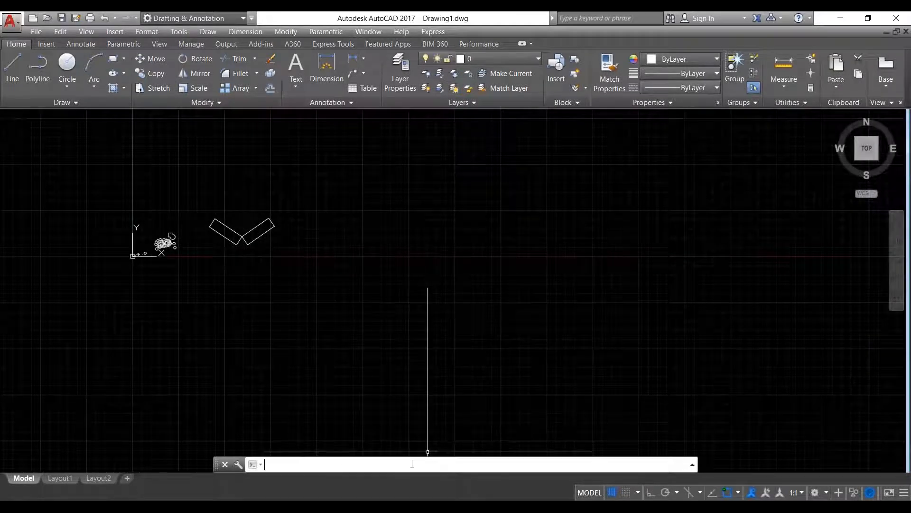
text(un)
key(Return)
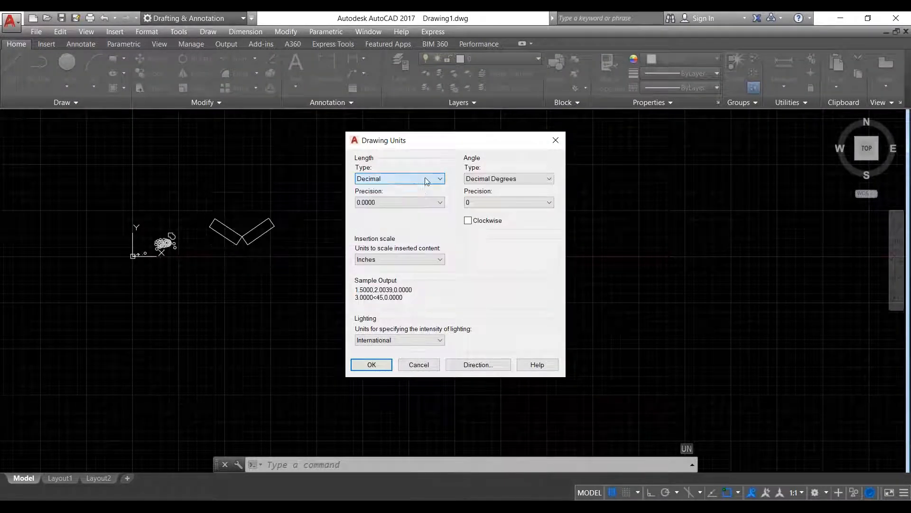
click(421, 202)
click(422, 221)
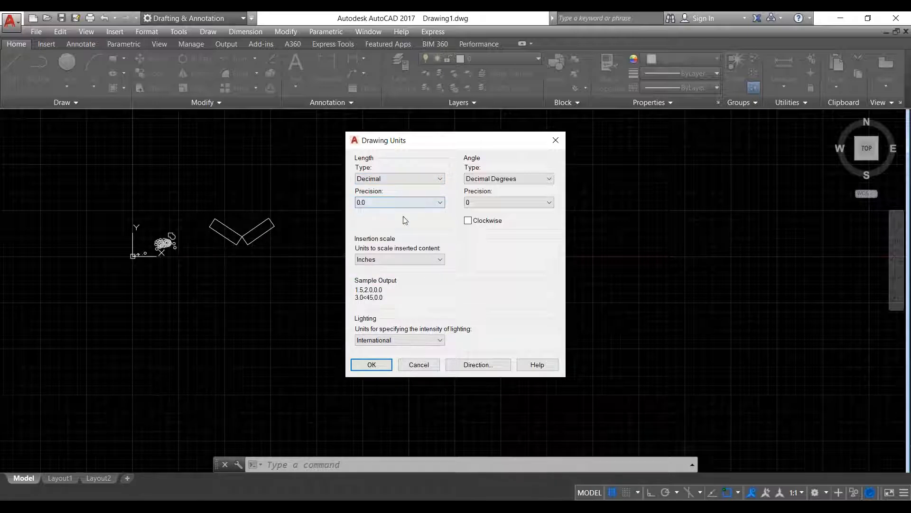
click(385, 261)
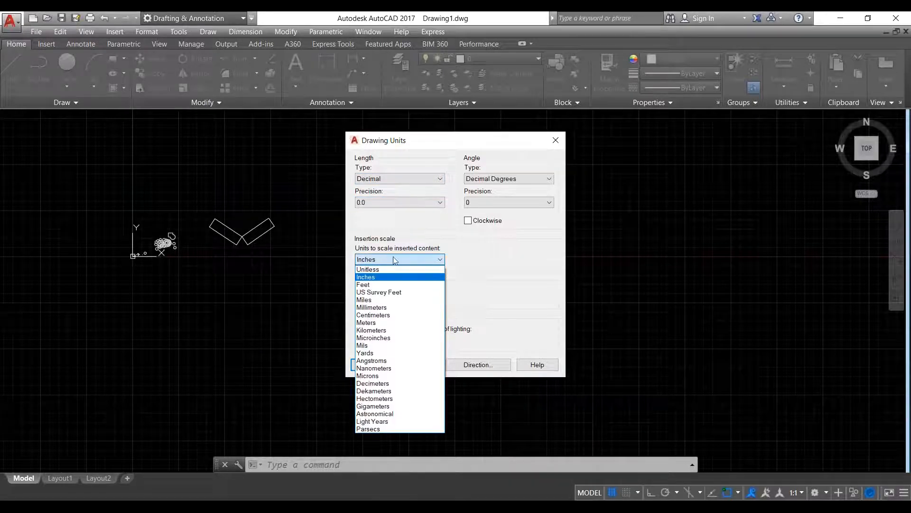
click(408, 300)
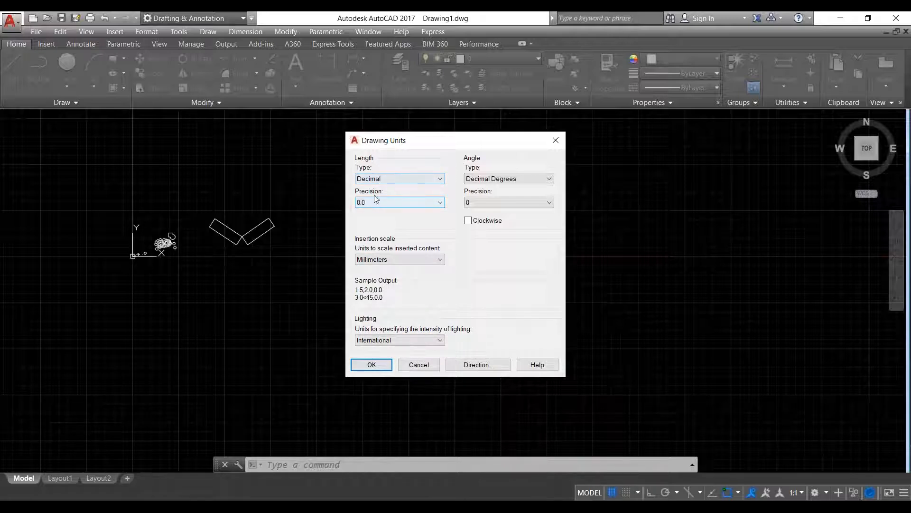
click(426, 366)
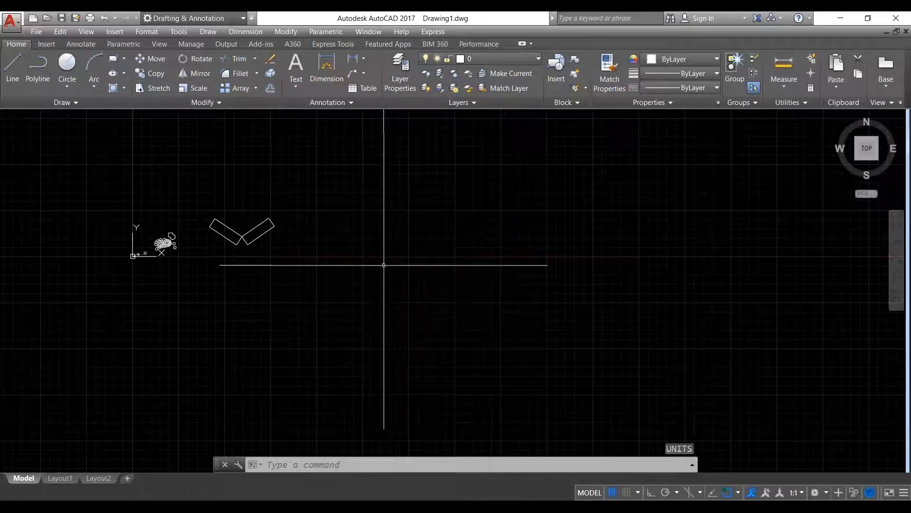
text(limits)
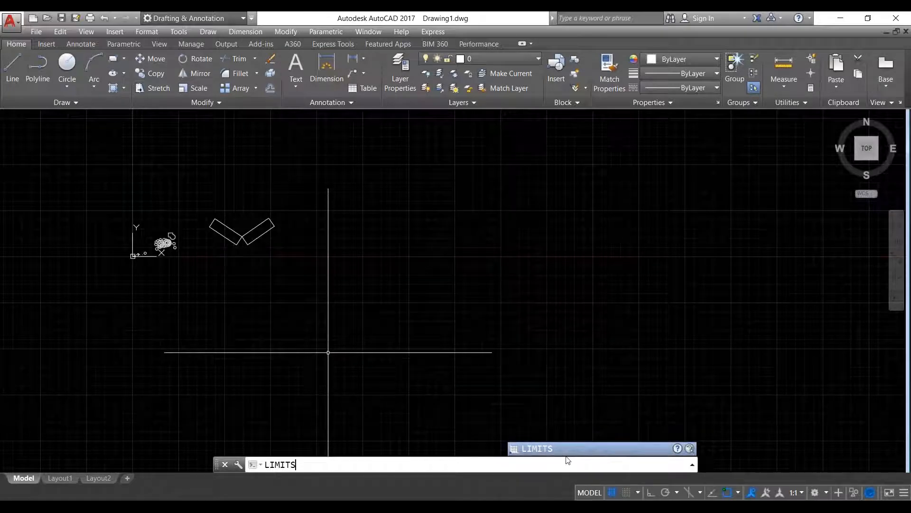
key(Return)
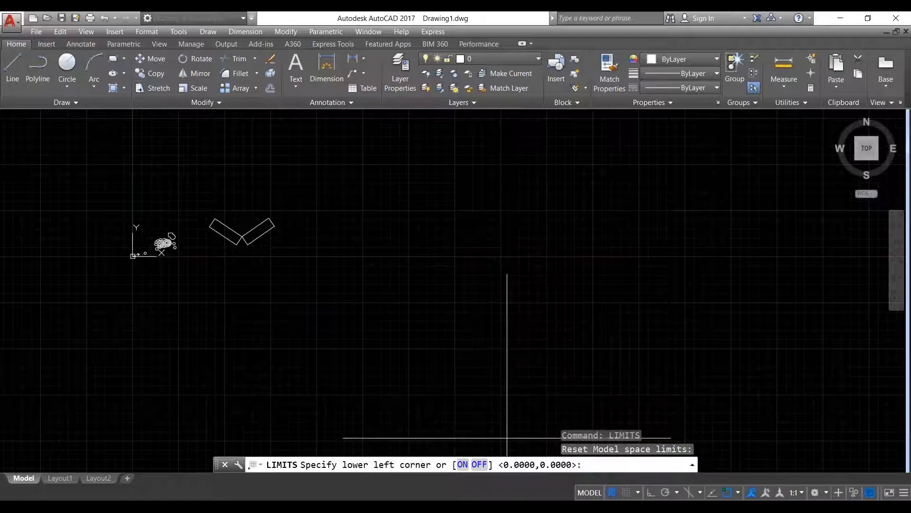
key(Return)
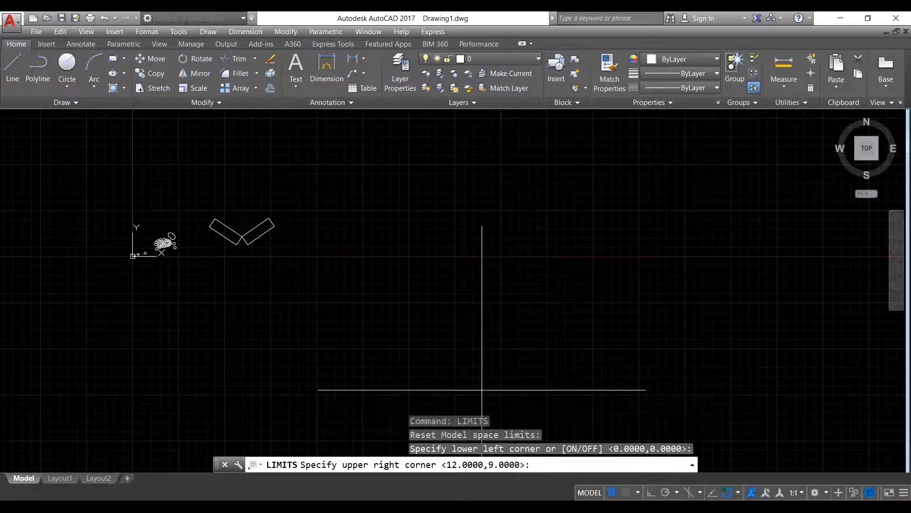
key(Escape)
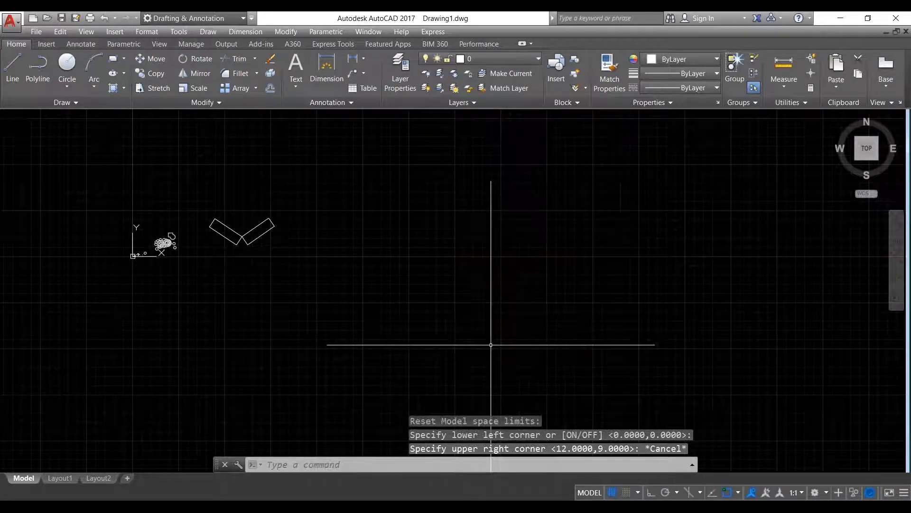
- Create text style t100 using Times New Roman Regular at height 200 and make it current
click(92, 44)
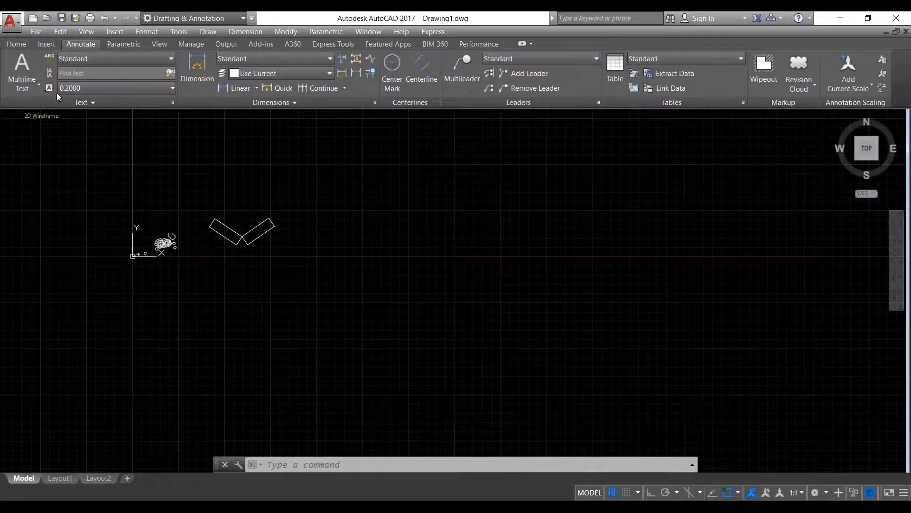
click(174, 102)
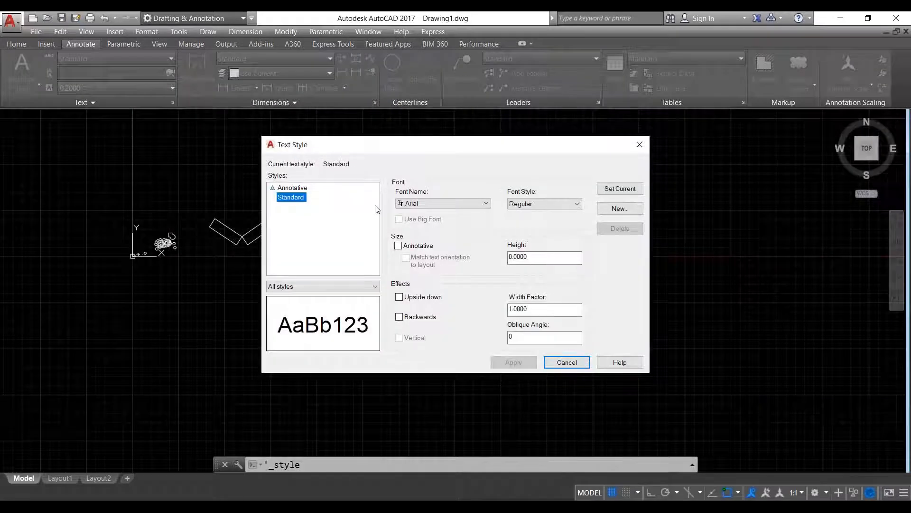
click(620, 209)
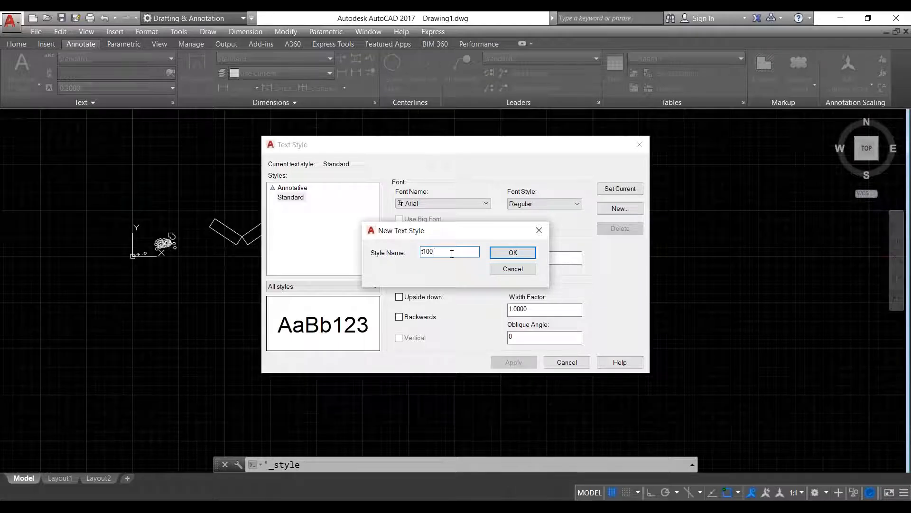
click(507, 253)
click(446, 204)
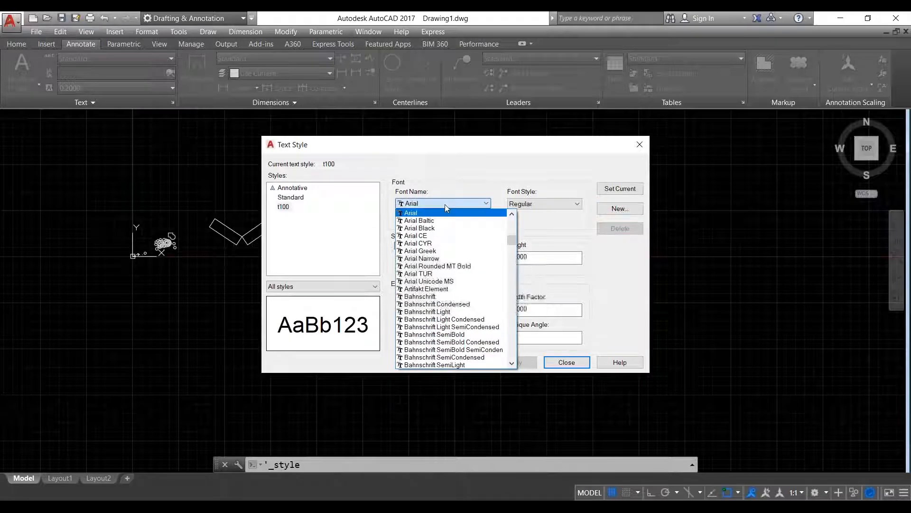
text(ti)
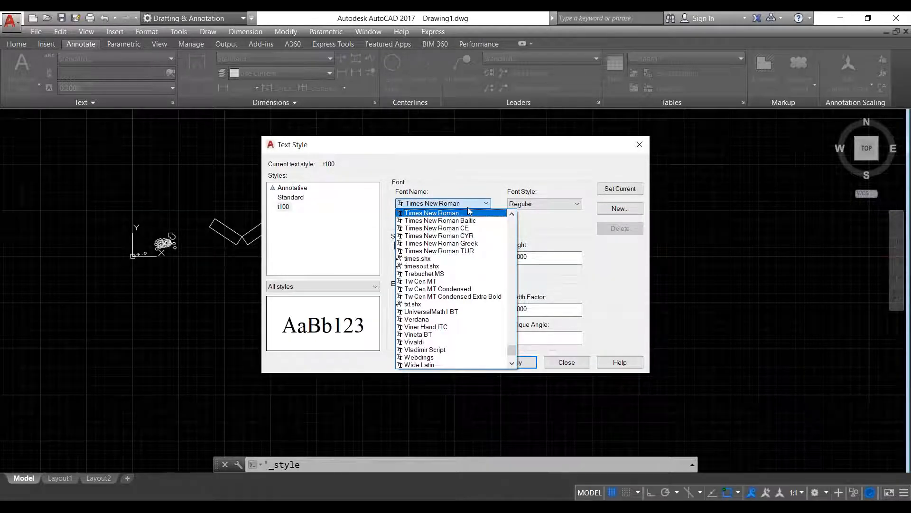
click(468, 211)
click(538, 203)
click(543, 212)
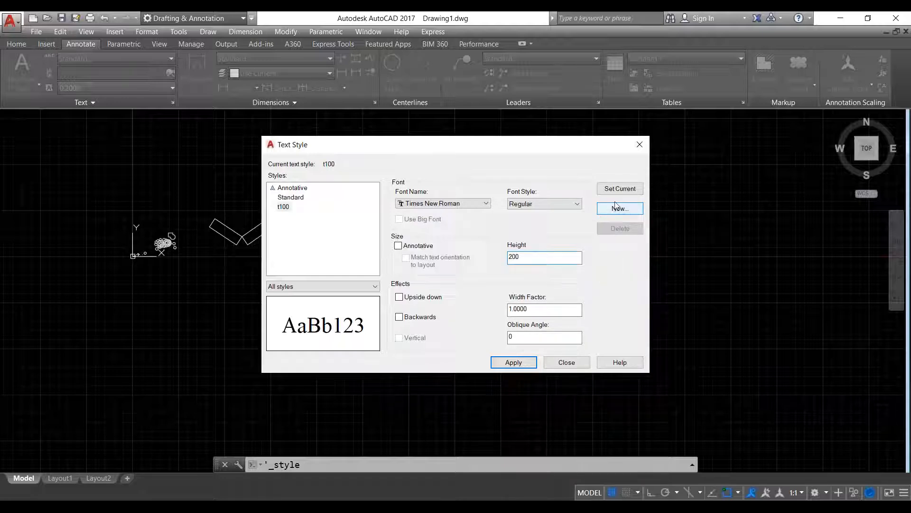
click(619, 190)
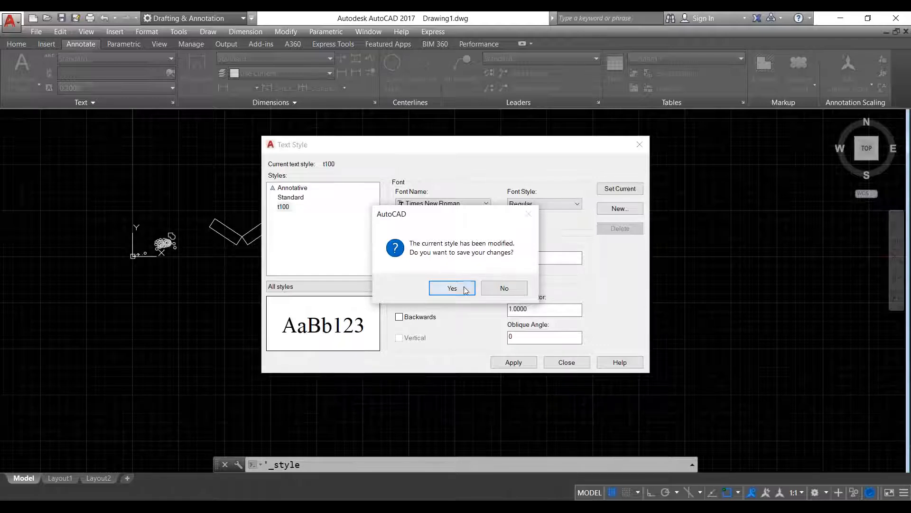
click(452, 288)
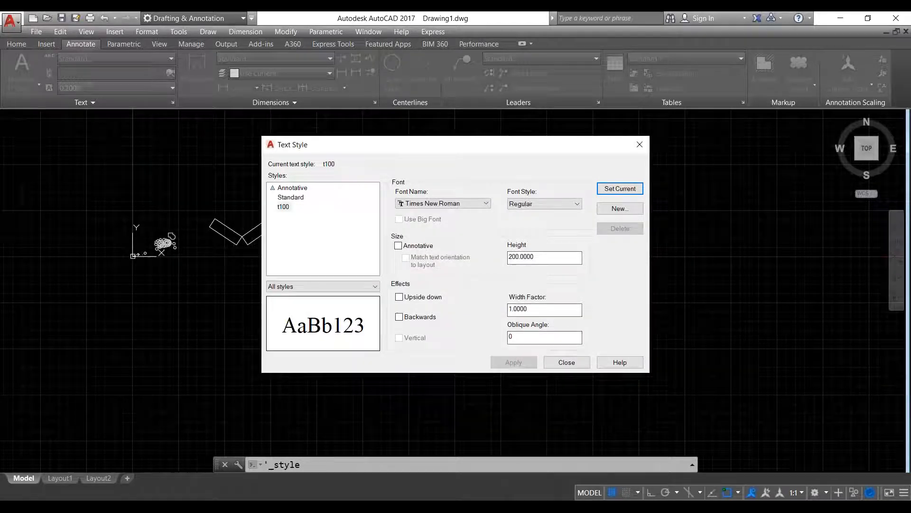
click(566, 363)
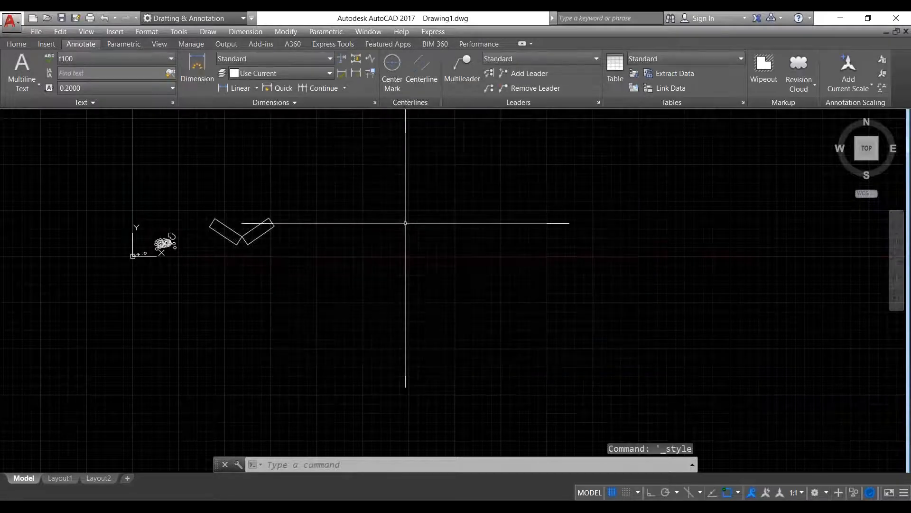
- Pan the drawing, return to the Home ribbon tools, and clear the command line
mouse_move(406, 227)
middle_down()
mouse_move(363, 264)
mouse_move(331, 241)
middle_up()
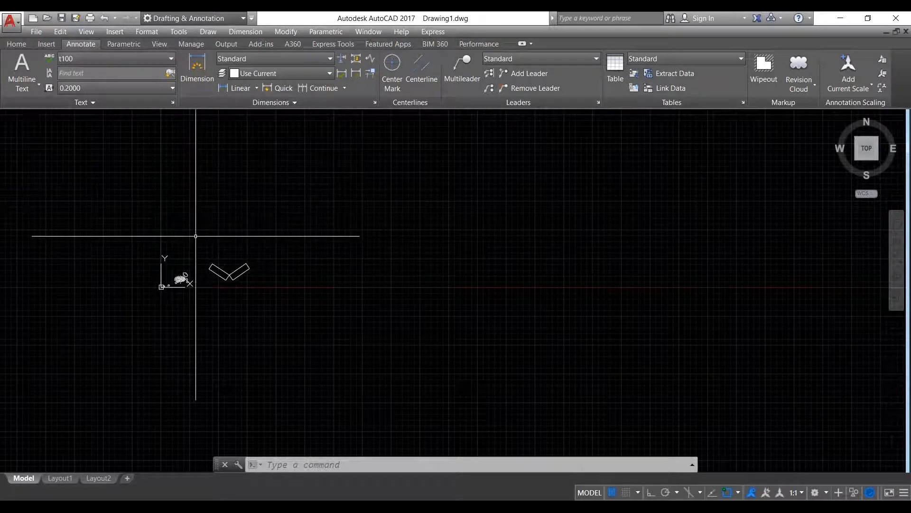
click(27, 44)
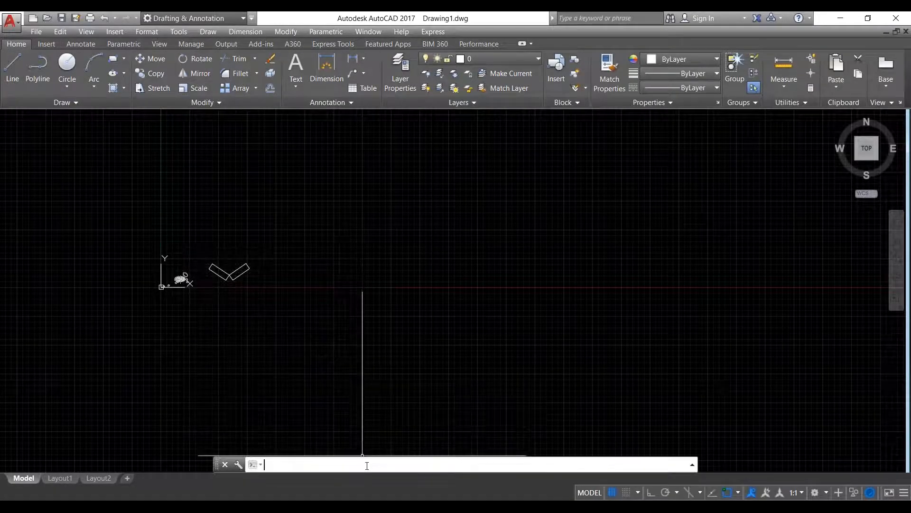
key(BackSpace)
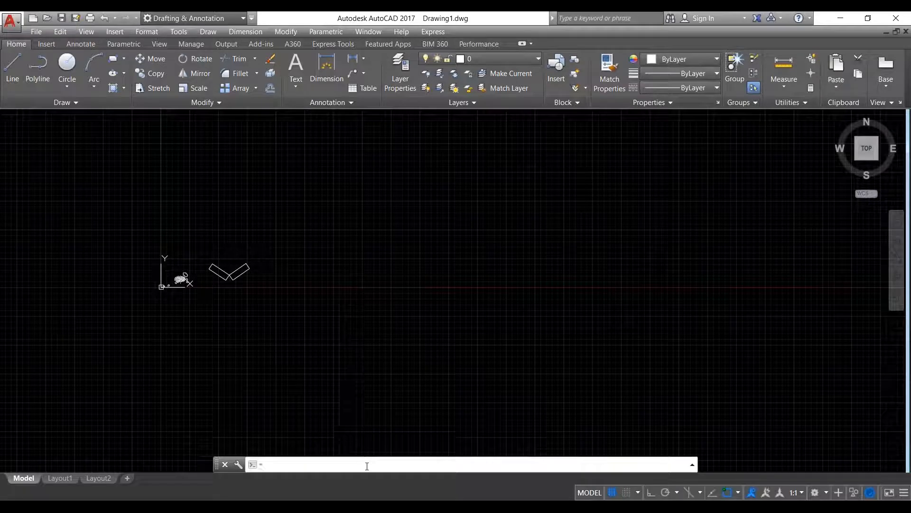
- Open the Dimension Style Manager with D, review Standard, and name a new style d100
text(d)
key(Return)
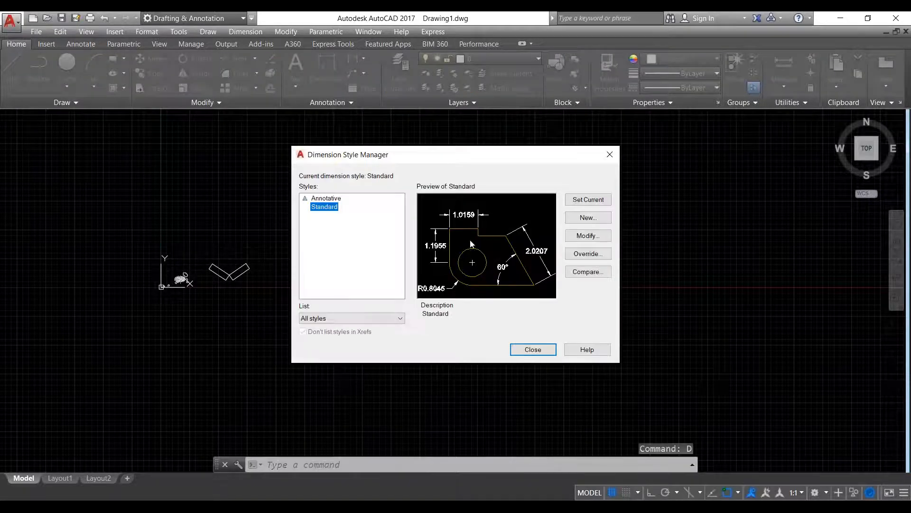
click(585, 236)
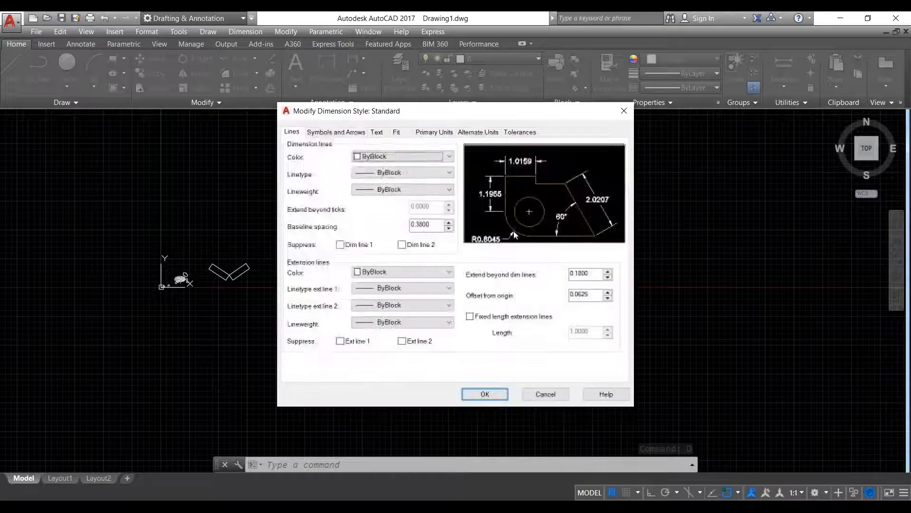
click(624, 113)
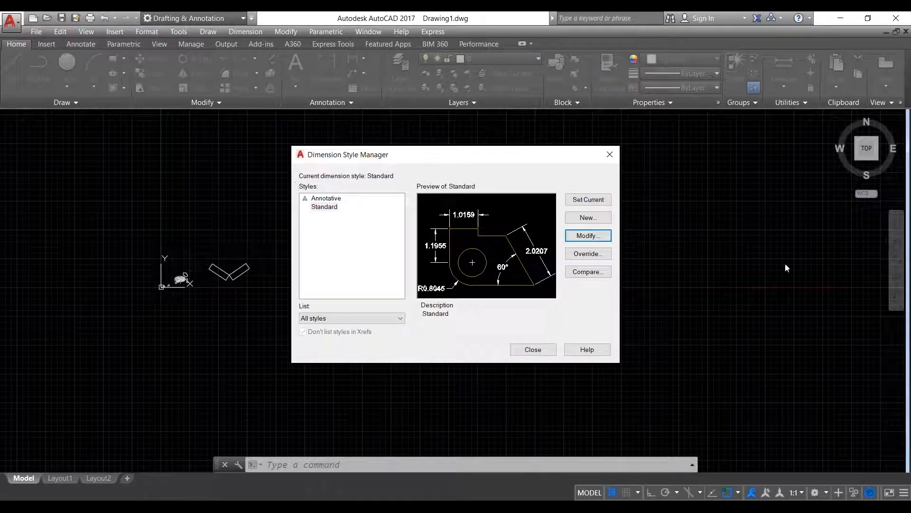
click(604, 222)
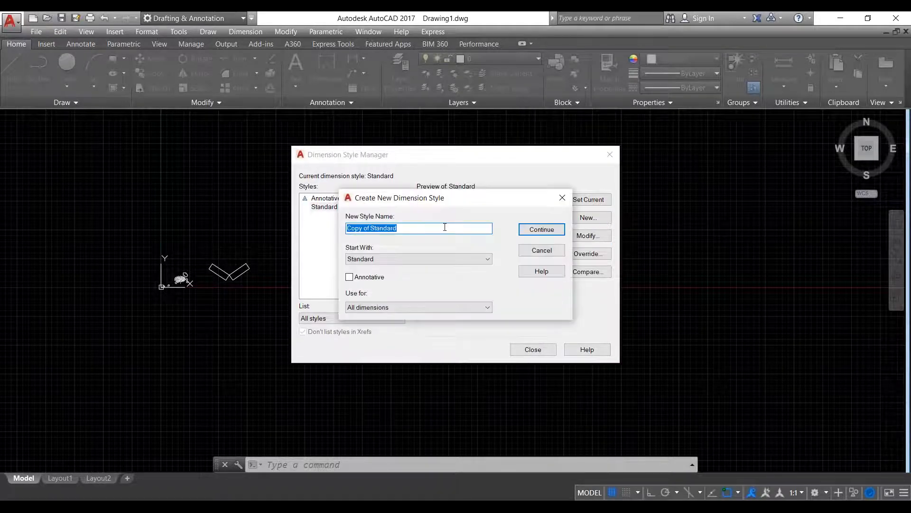
text(d100)
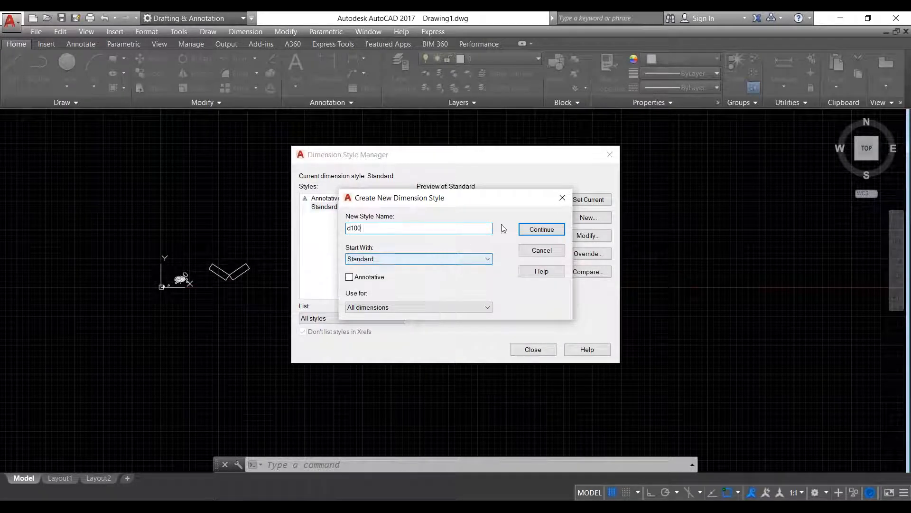
- Give d100 Decimal units with 0.0 precision and an overall scale of 100
click(550, 232)
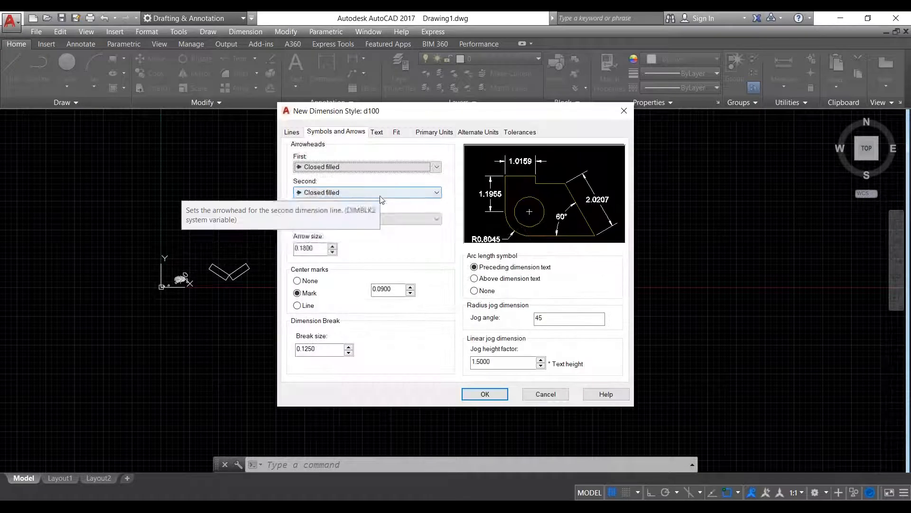
click(433, 131)
click(431, 156)
click(427, 163)
click(429, 172)
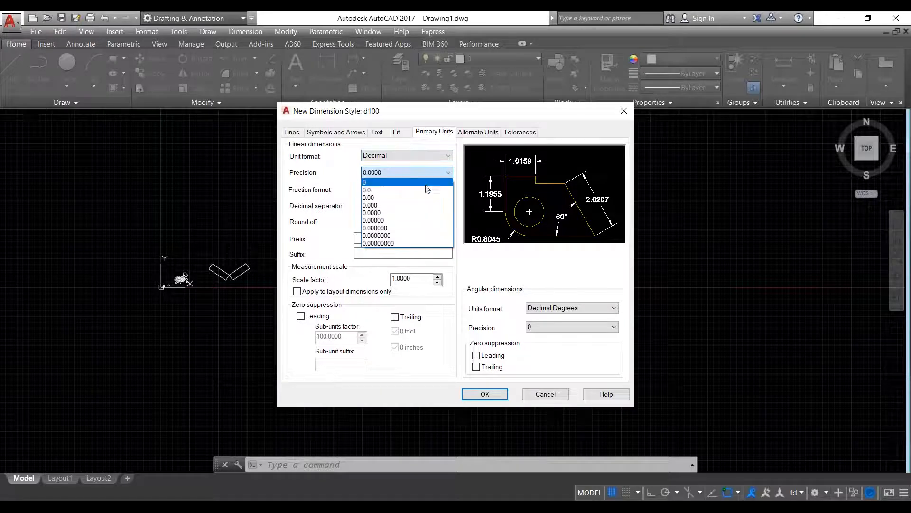
click(424, 190)
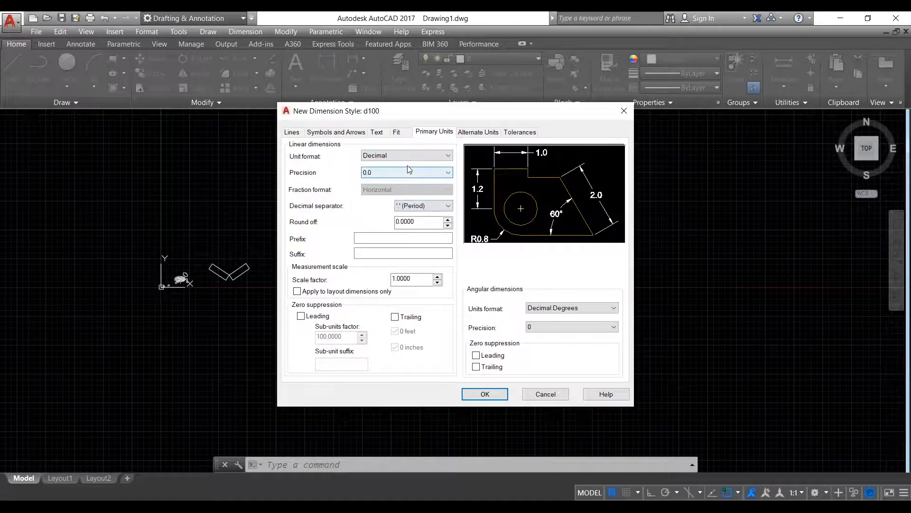
click(404, 135)
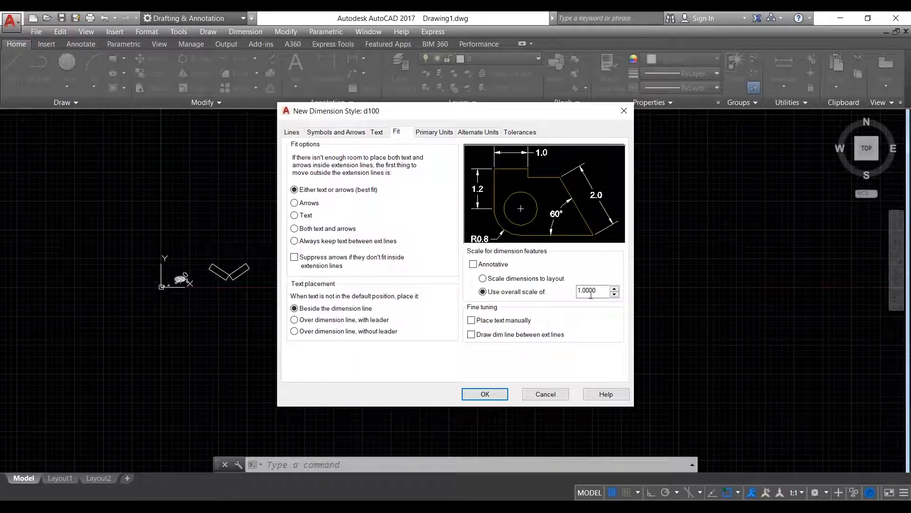
text(1)
key(Tab)
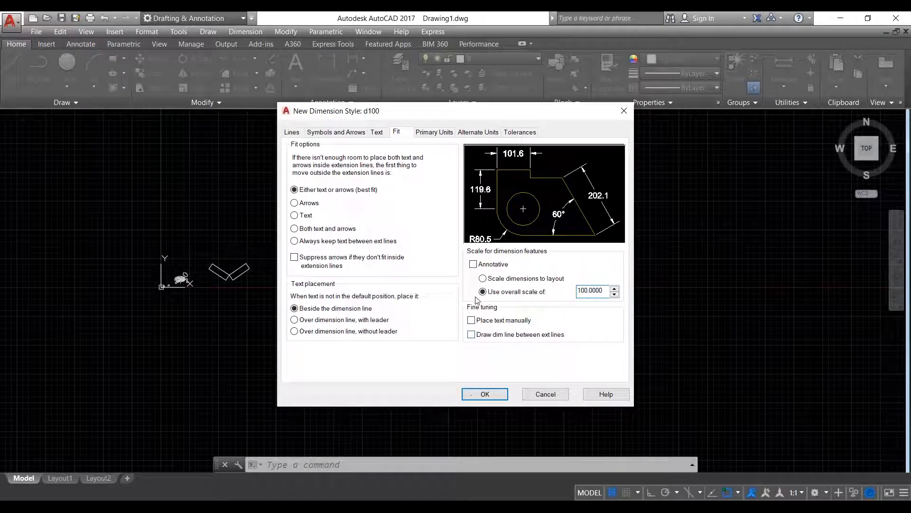
- Set d100's text style to t100 and arrow size 1.8, then make d100 current
click(383, 134)
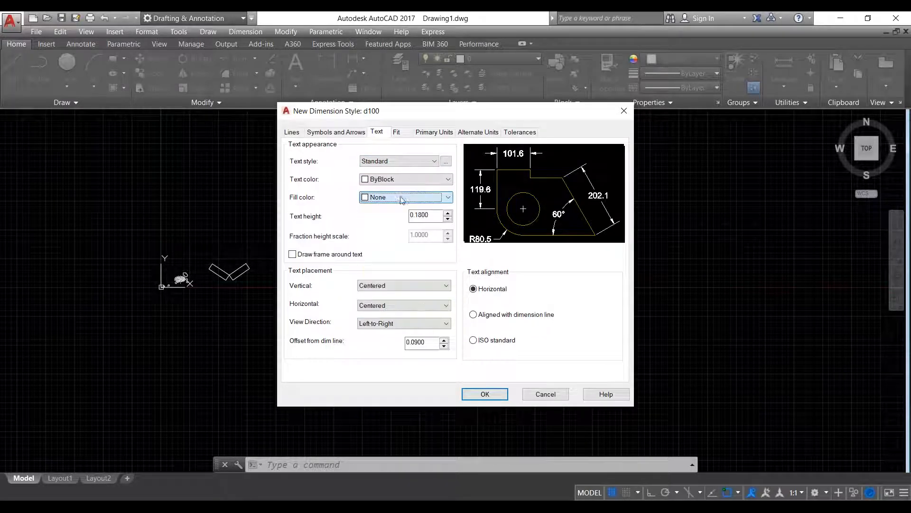
click(405, 162)
click(393, 186)
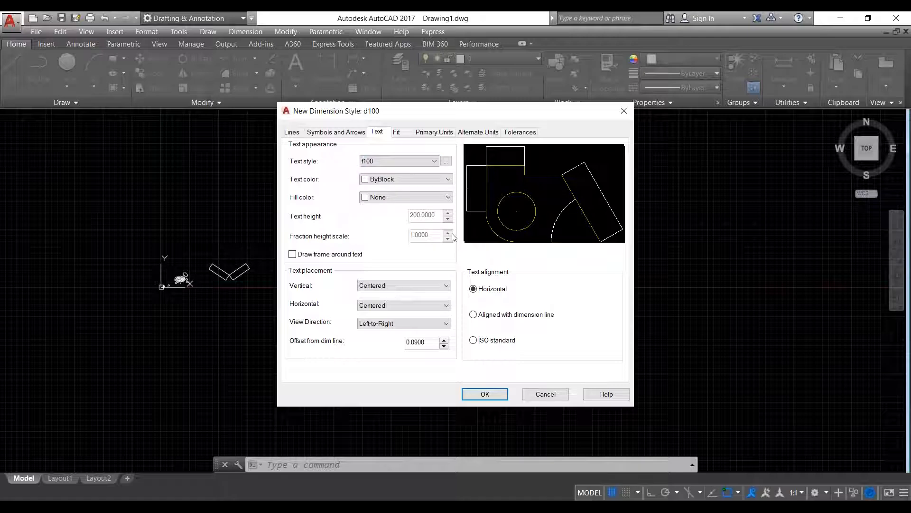
click(346, 133)
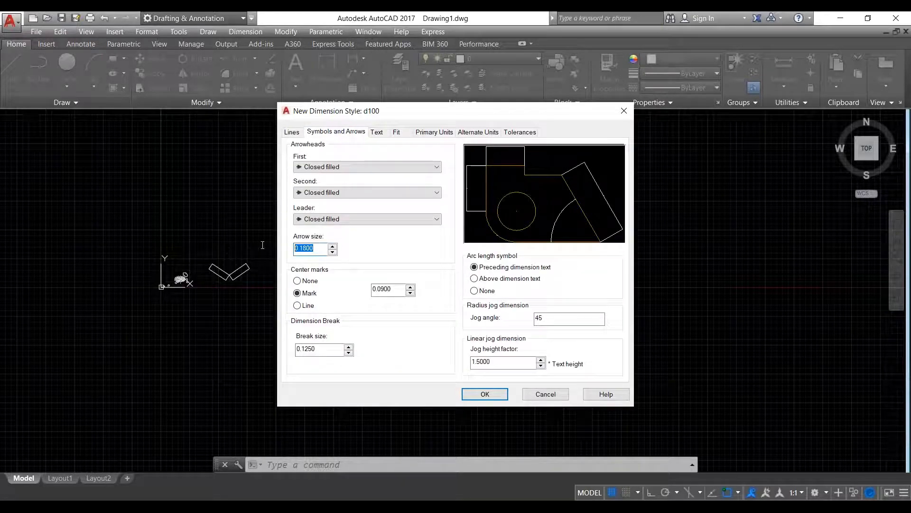
text(1)
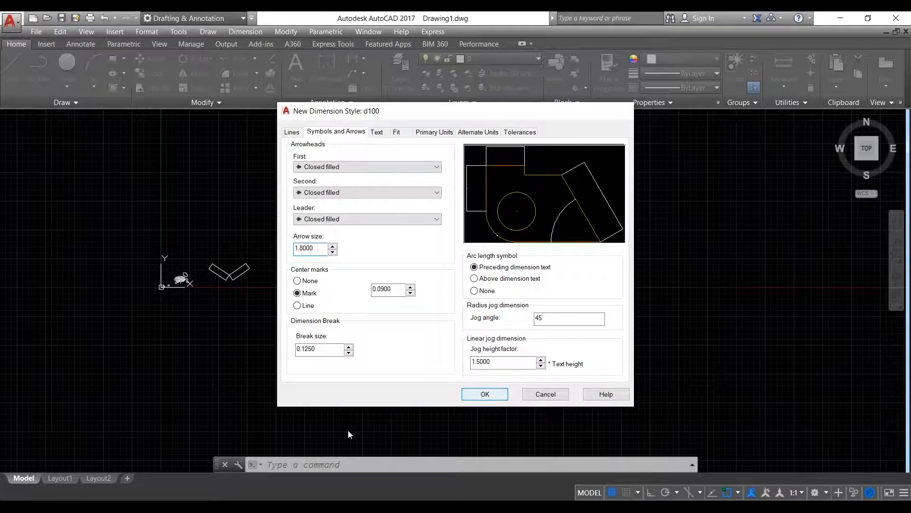
key(Return)
click(324, 209)
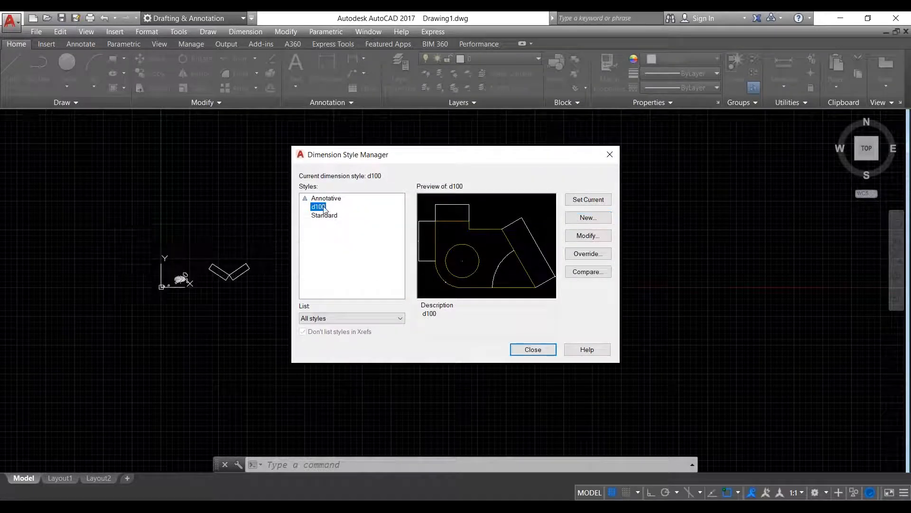
click(602, 201)
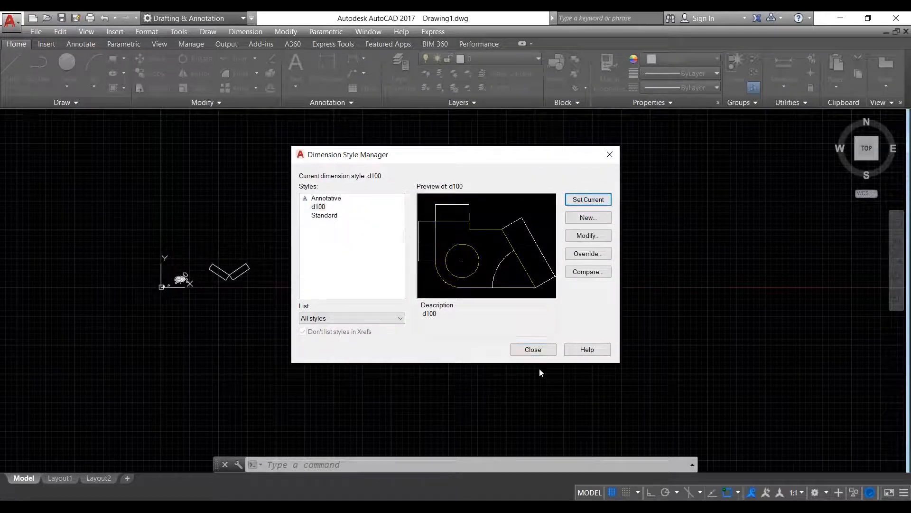
click(531, 350)
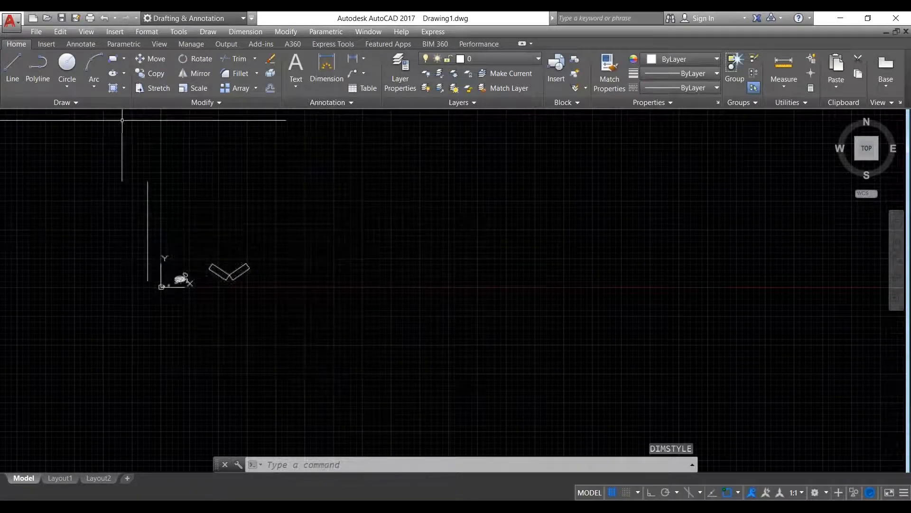
- Place the multiline text label 'room' in a text box above the V shapes
click(296, 81)
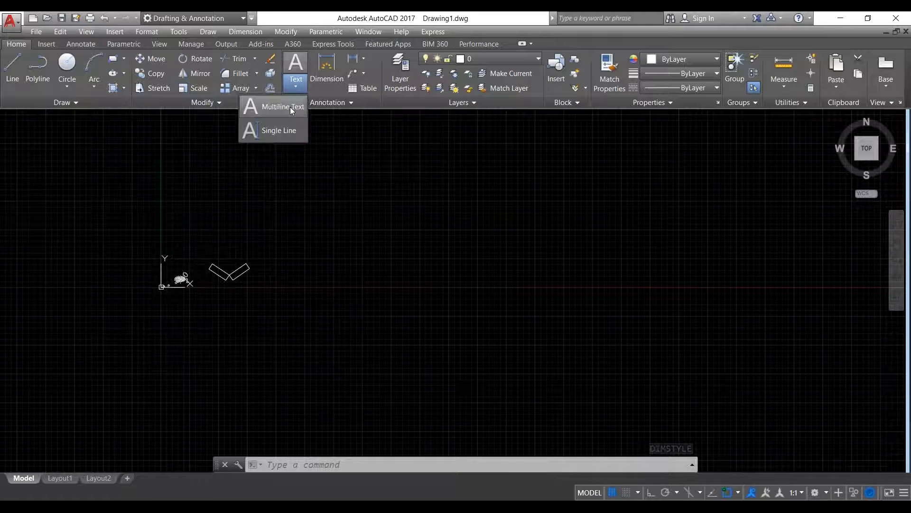
click(289, 106)
click(319, 163)
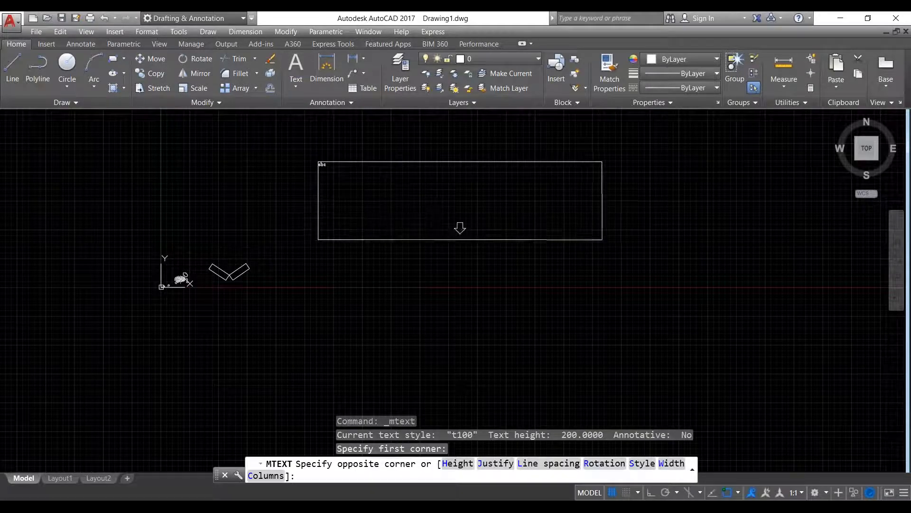
click(603, 241)
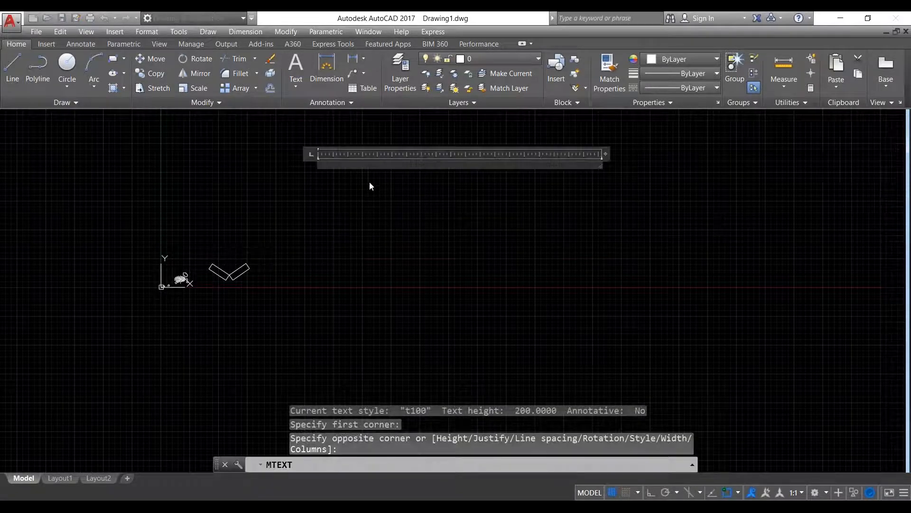
text(room)
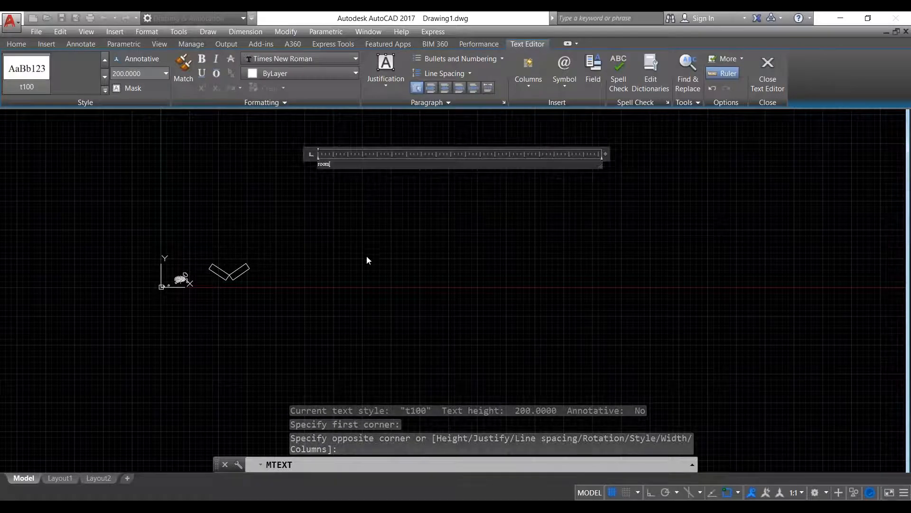
click(359, 207)
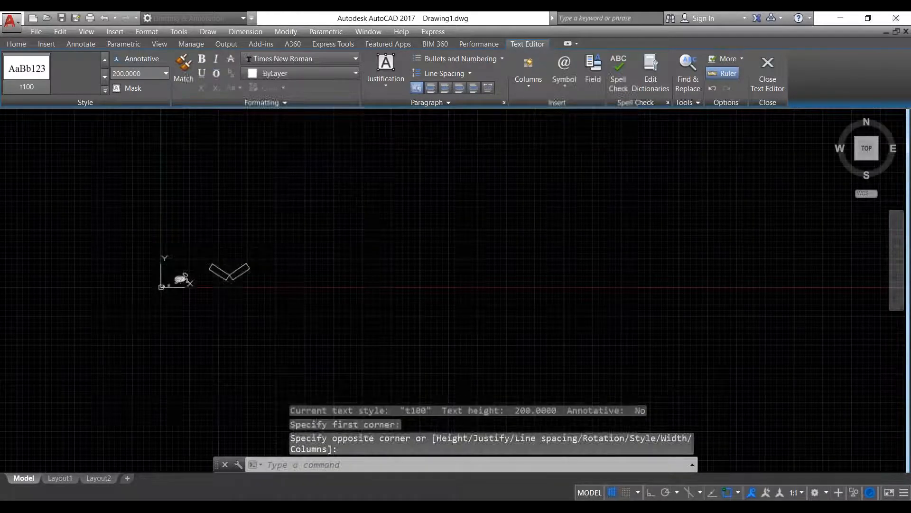
- Bring the V shape back into view and start a linear dimension
scroll(323, 161, up, 5)
scroll(356, 222, up, 2)
scroll(356, 222, down, 4)
middle_drag(356, 221, 466, 203)
scroll(476, 202, up, 4)
scroll(429, 214, down, 2)
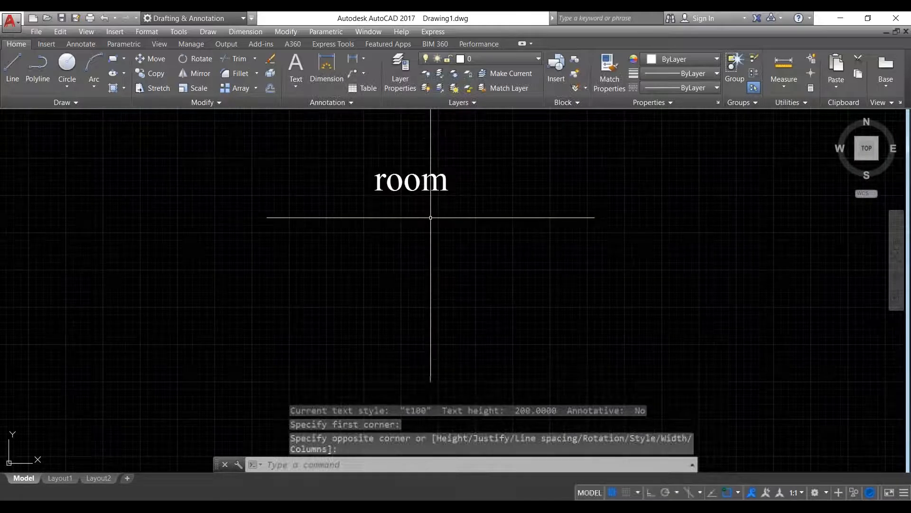
scroll(348, 199, down, 4)
scroll(353, 191, up, 4)
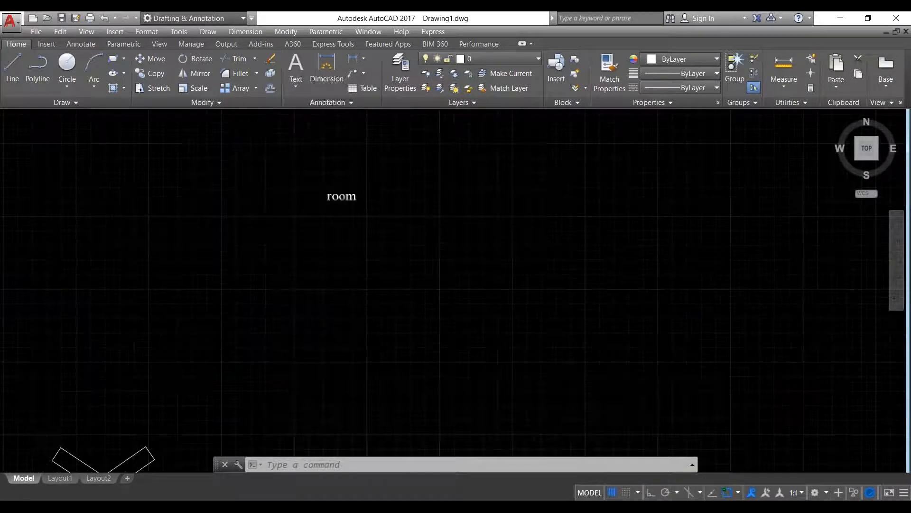
scroll(356, 193, up, 1)
scroll(381, 233, down, 6)
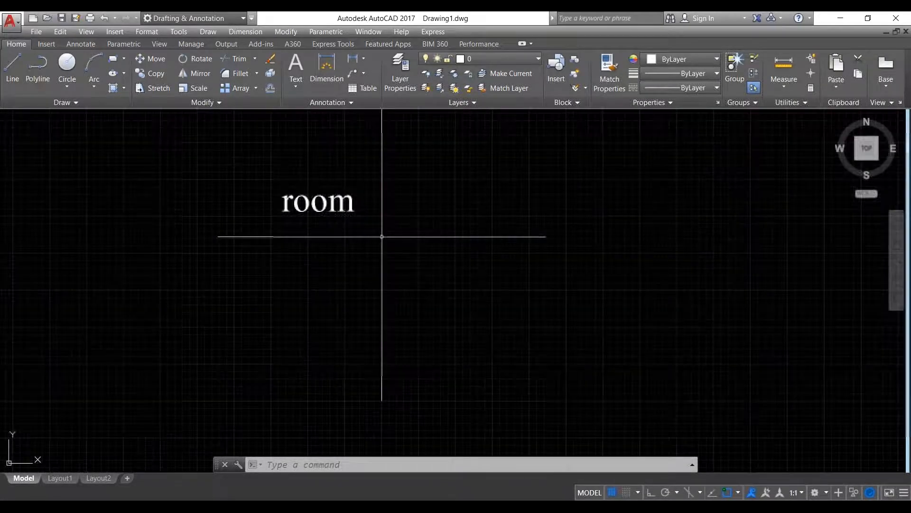
middle_drag(379, 236, 354, 215)
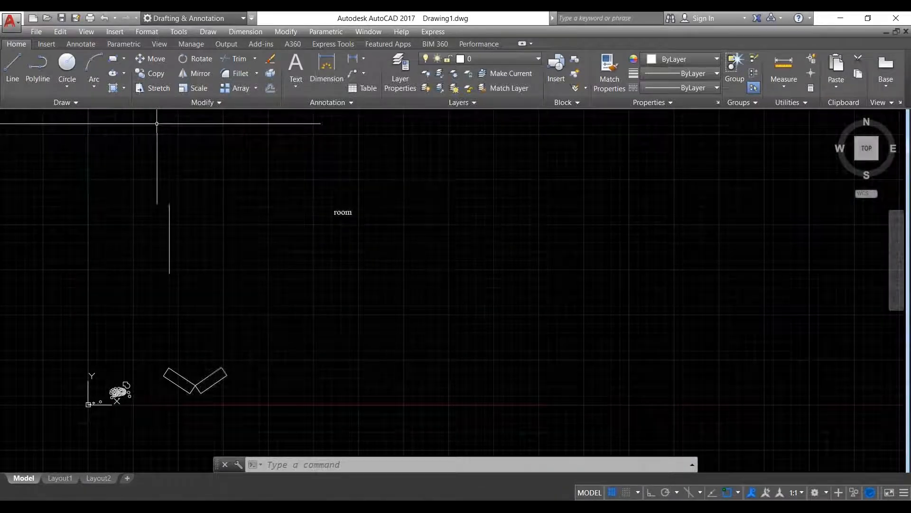
click(357, 62)
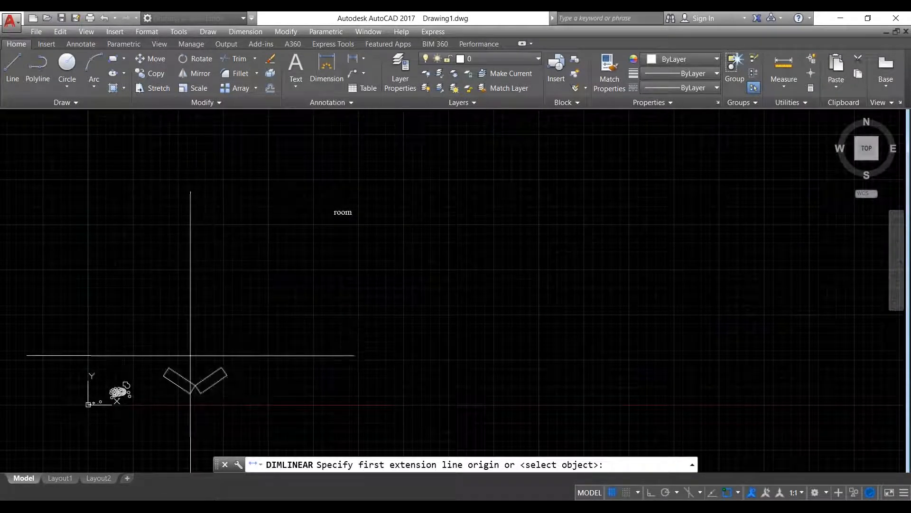
- Dimension the top edge of the rectangle-and-arc outline as 149.1
scroll(116, 395, up, 2)
scroll(116, 395, up, 1)
scroll(153, 394, up, 3)
scroll(498, 309, down, 4)
scroll(411, 341, up, 5)
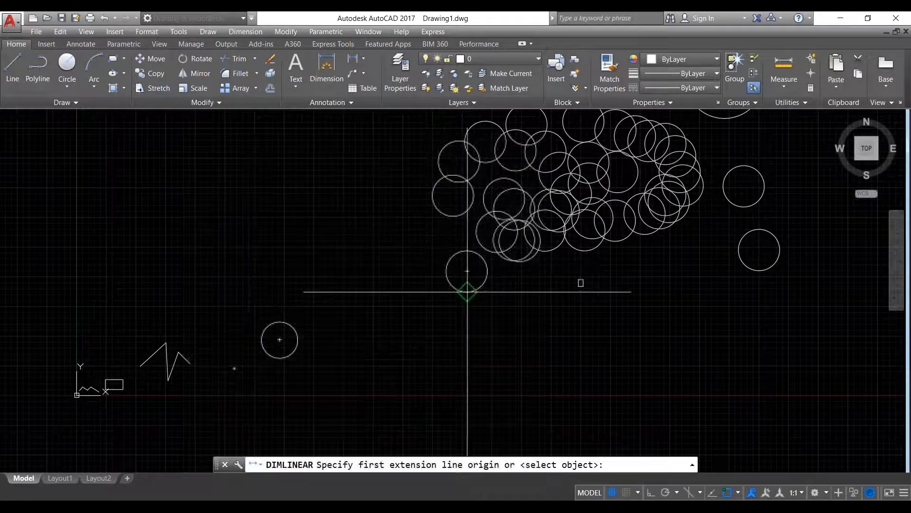
middle_drag(465, 289, 333, 386)
scroll(490, 200, up, 4)
middle_drag(490, 200, 311, 443)
click(633, 200)
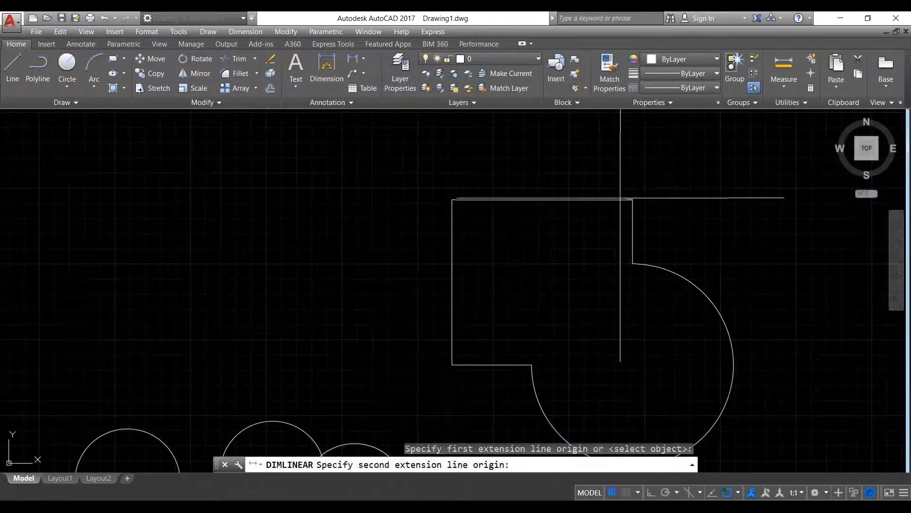
click(451, 200)
click(541, 162)
- Draw a new long rectangle in empty space below the room label
scroll(311, 238, down, 6)
scroll(312, 237, up, 5)
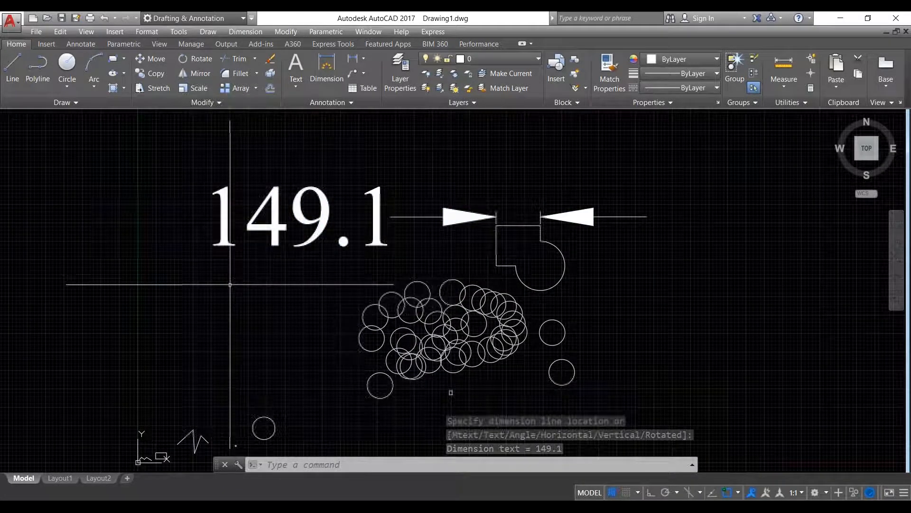
scroll(232, 285, down, 7)
middle_drag(482, 228, 341, 272)
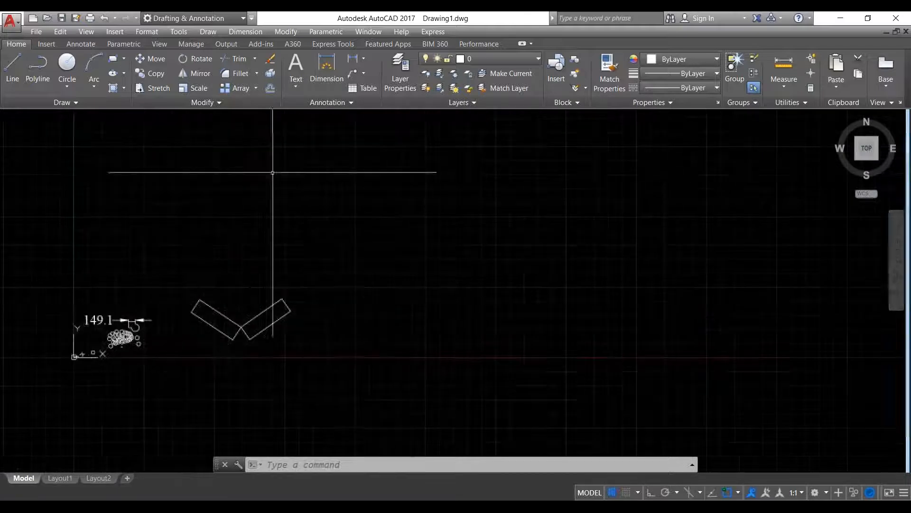
click(113, 58)
click(334, 179)
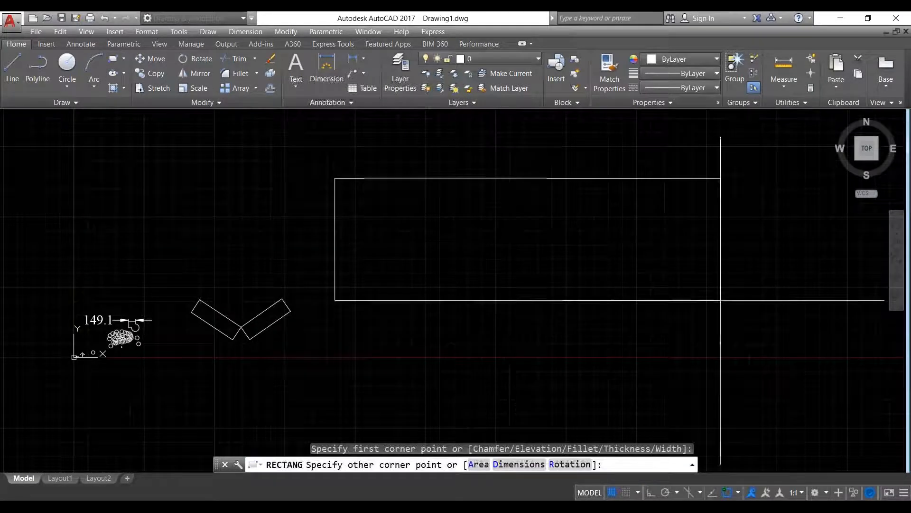
click(831, 328)
scroll(503, 258, down, 6)
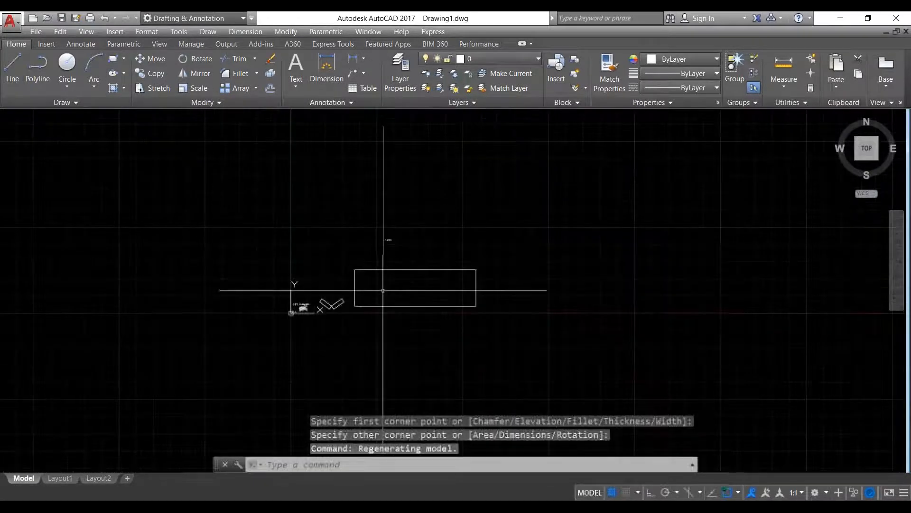
click(353, 59)
- Dimension the new rectangle's top edge from corner to corner, reading 11033.6
scroll(476, 276, up, 4)
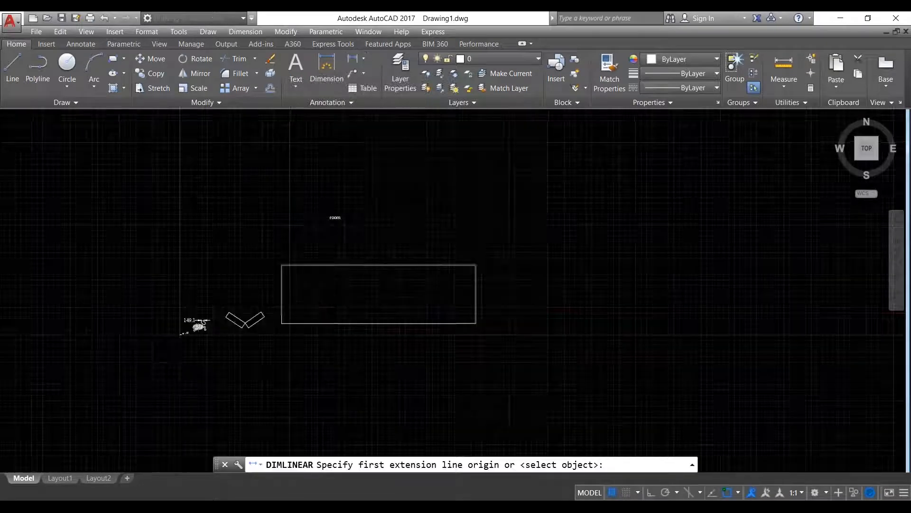
click(475, 257)
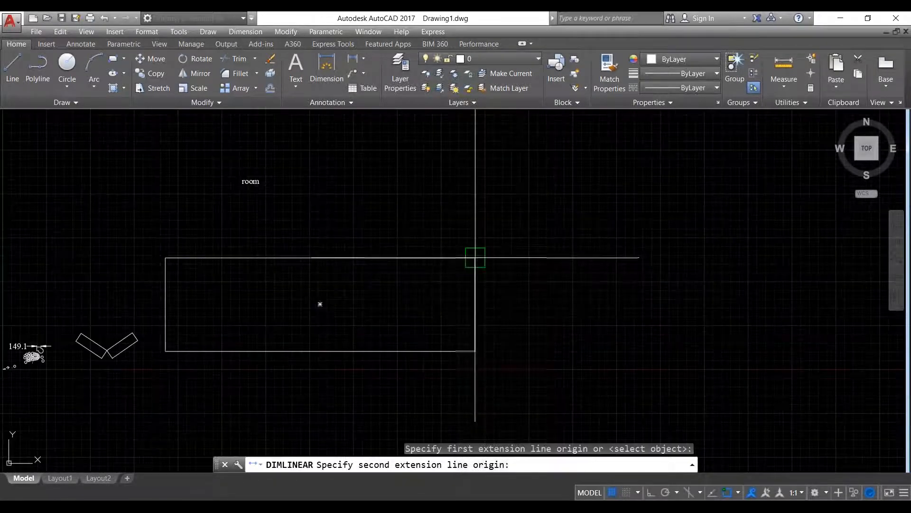
click(165, 257)
click(309, 242)
scroll(315, 238, up, 6)
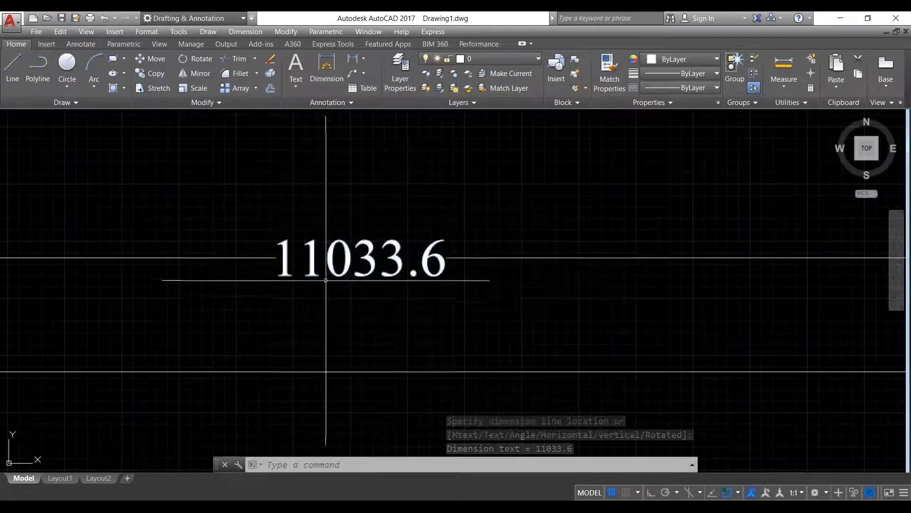
scroll(443, 320, down, 8)
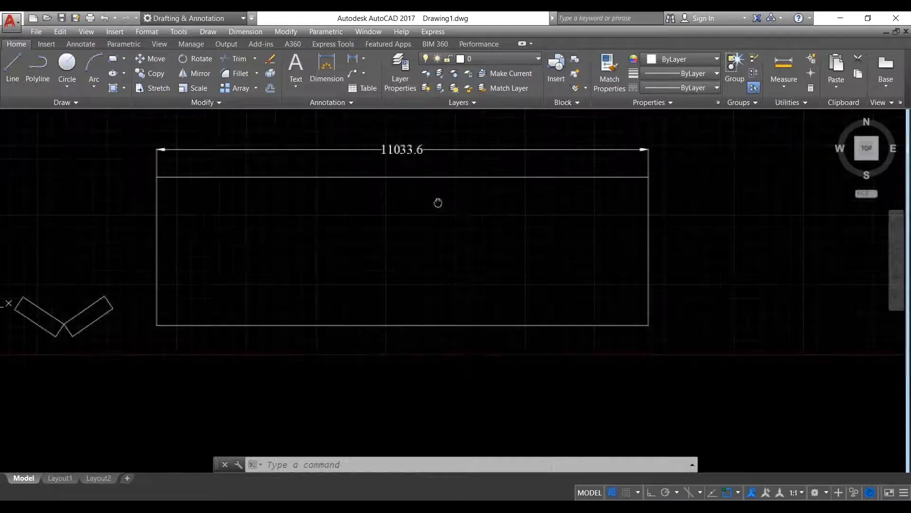
scroll(437, 224, up, 6)
scroll(438, 228, down, 4)
scroll(382, 280, up, 2)
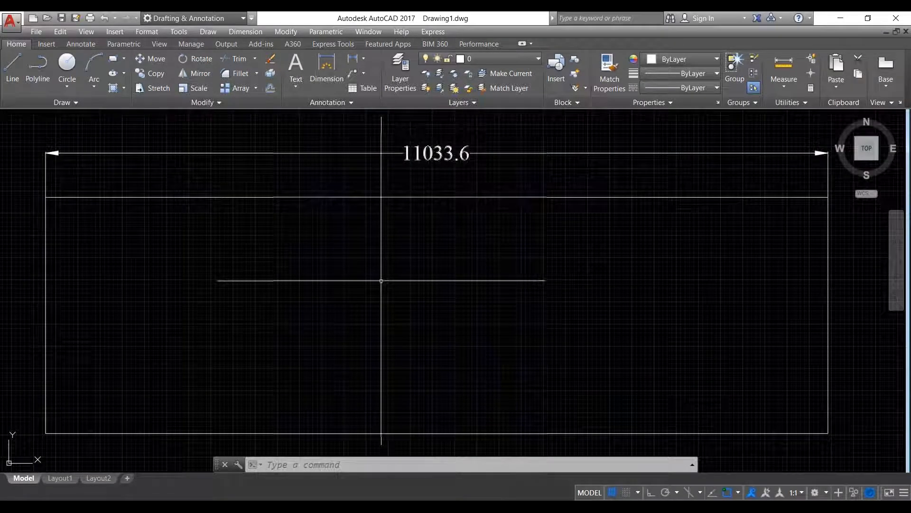
scroll(365, 280, down, 2)
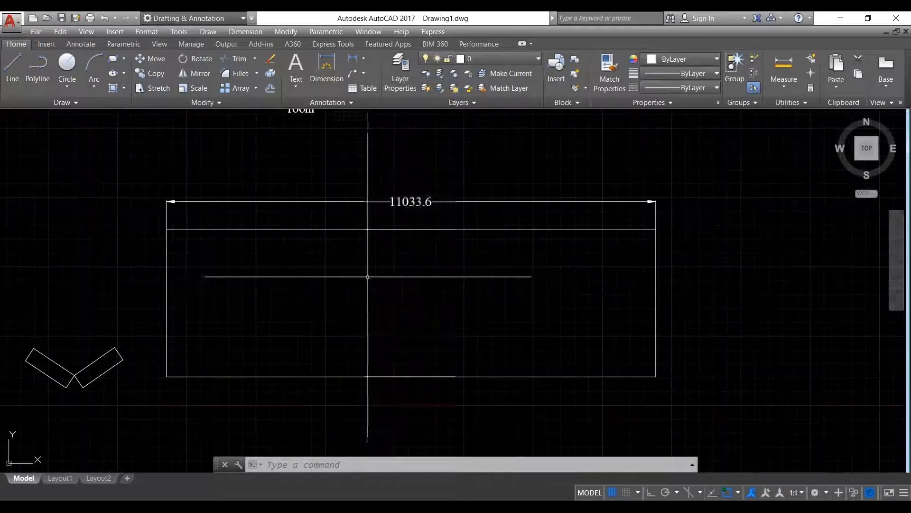
scroll(350, 256, down, 9)
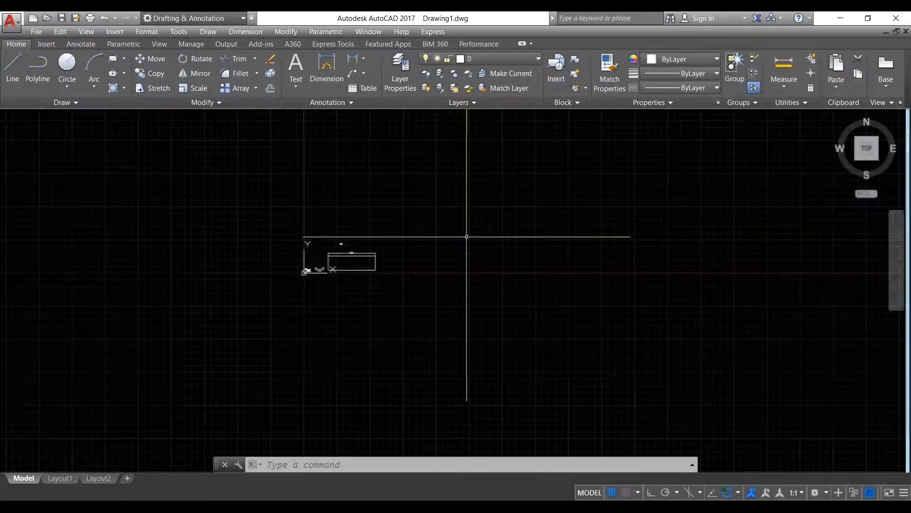
- Draw a three-segment zigzag line above and right of the small rectangle
click(15, 71)
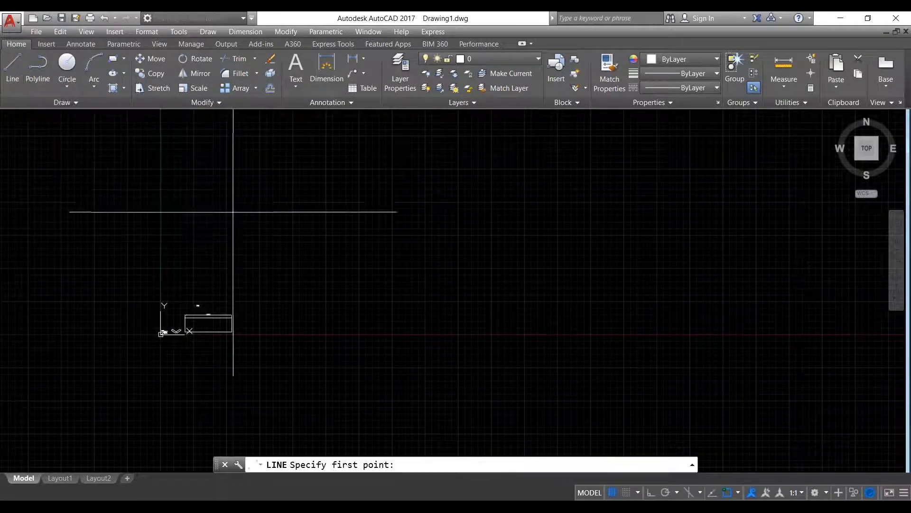
click(254, 256)
click(334, 159)
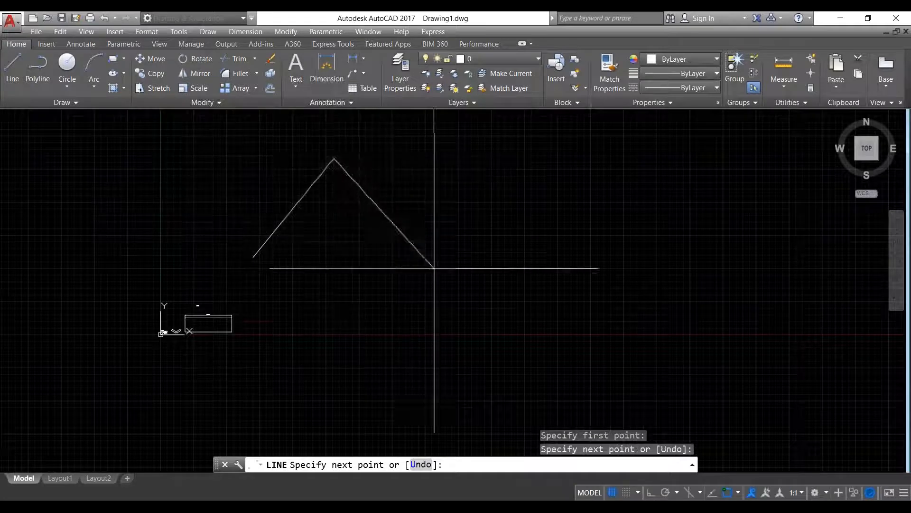
click(434, 269)
click(522, 171)
right_click(522, 172)
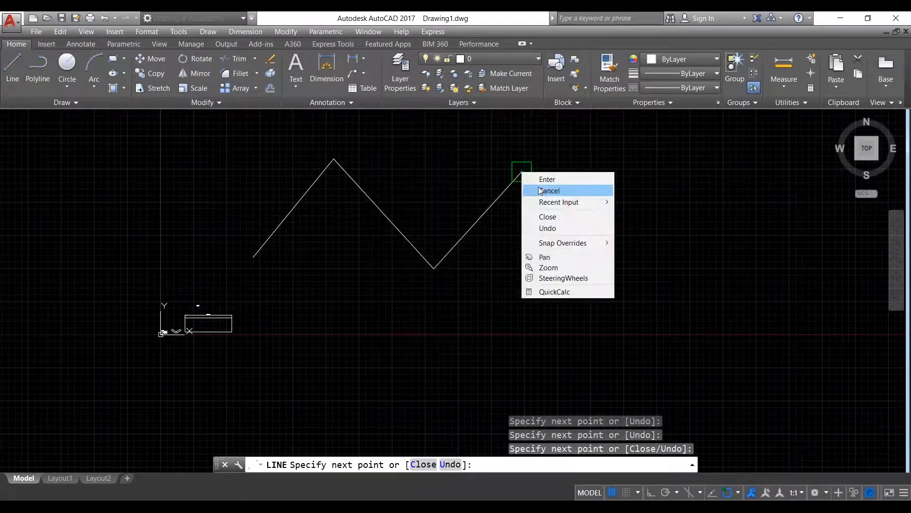
click(534, 187)
- Select the three zigzag segments, then clear the selection and bring up the Circle options
scroll(247, 181, down, 3)
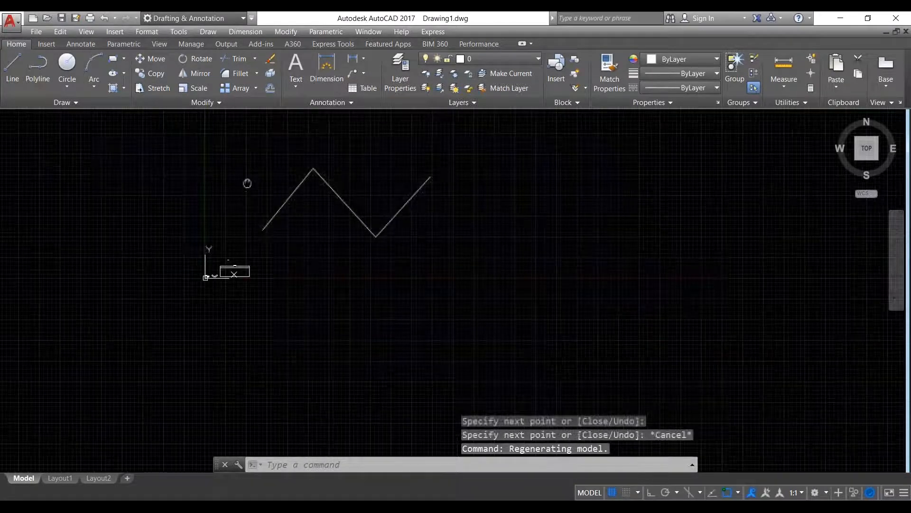
click(324, 207)
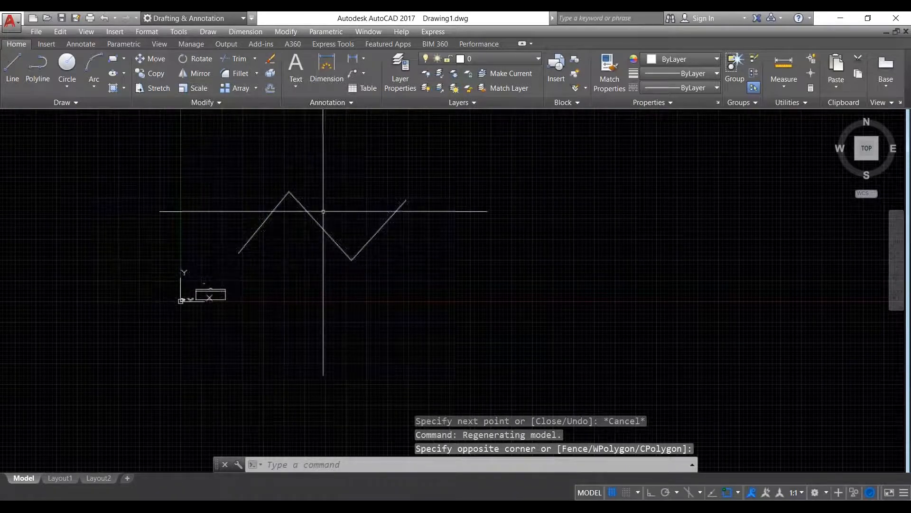
click(311, 255)
click(403, 252)
click(384, 190)
click(260, 244)
click(225, 188)
key(Escape)
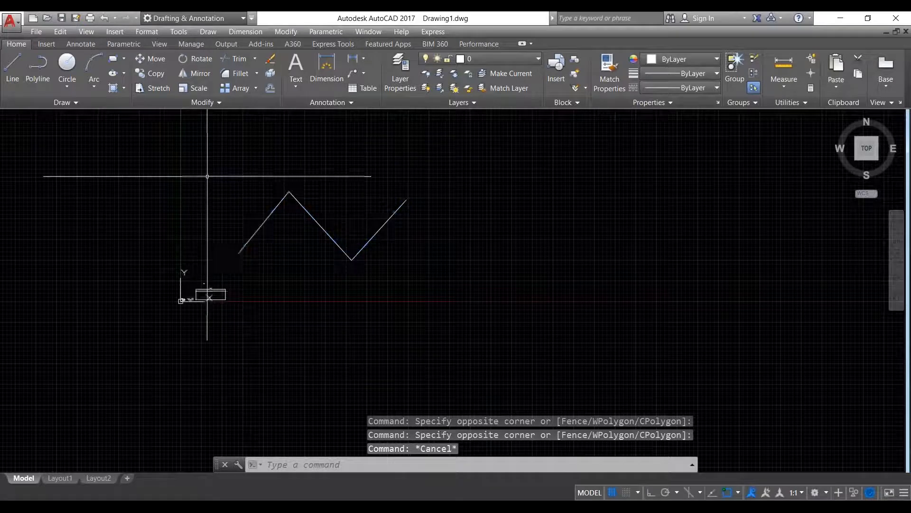
click(65, 86)
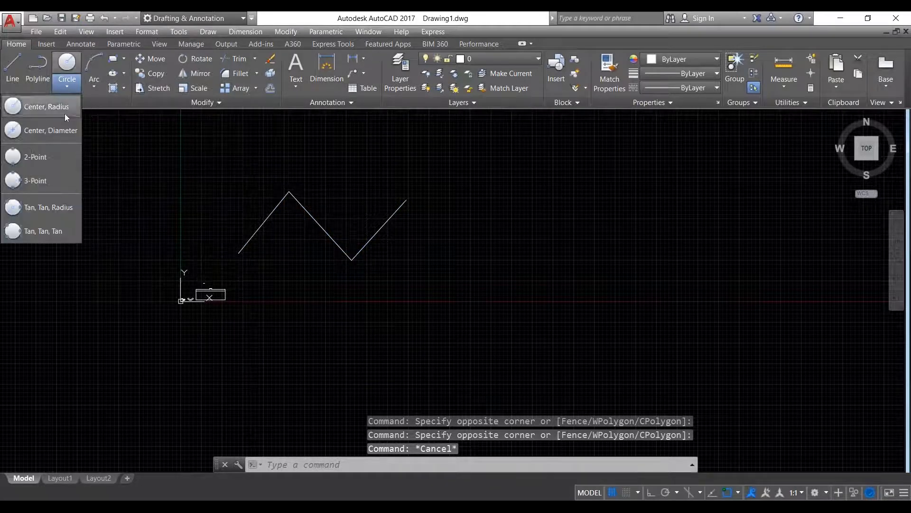
- Draw a circle of radius 20 in the open space beside the zigzag lines
click(65, 112)
middle_drag(437, 249, 295, 256)
scroll(327, 253, up, 2)
click(409, 215)
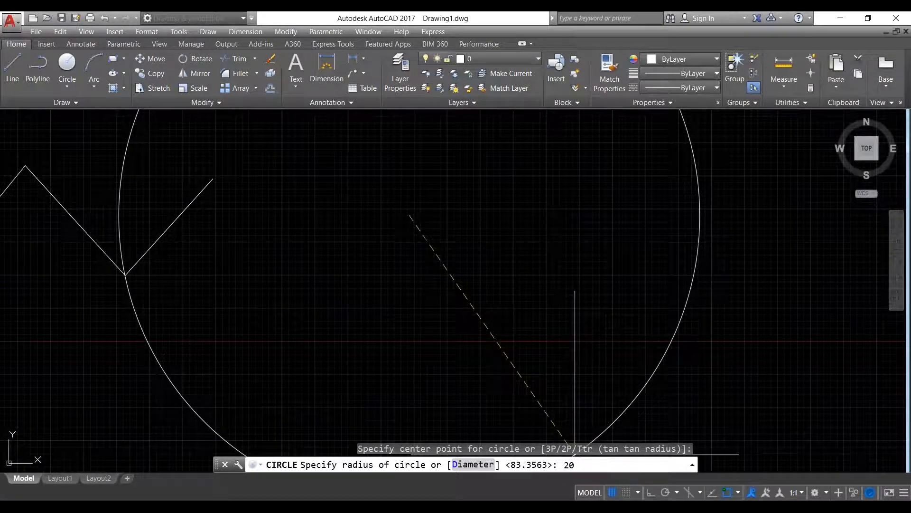
key(Return)
scroll(480, 298, down, 5)
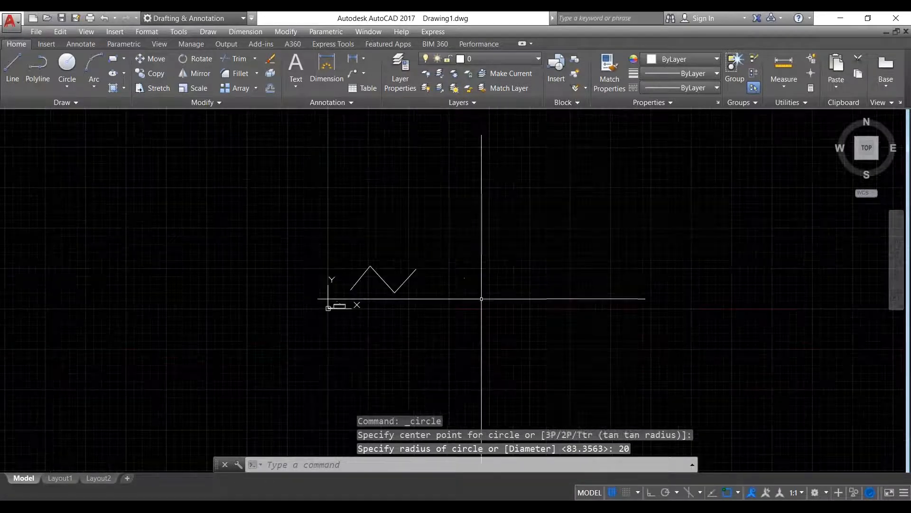
scroll(481, 292, up, 10)
scroll(482, 293, up, 18)
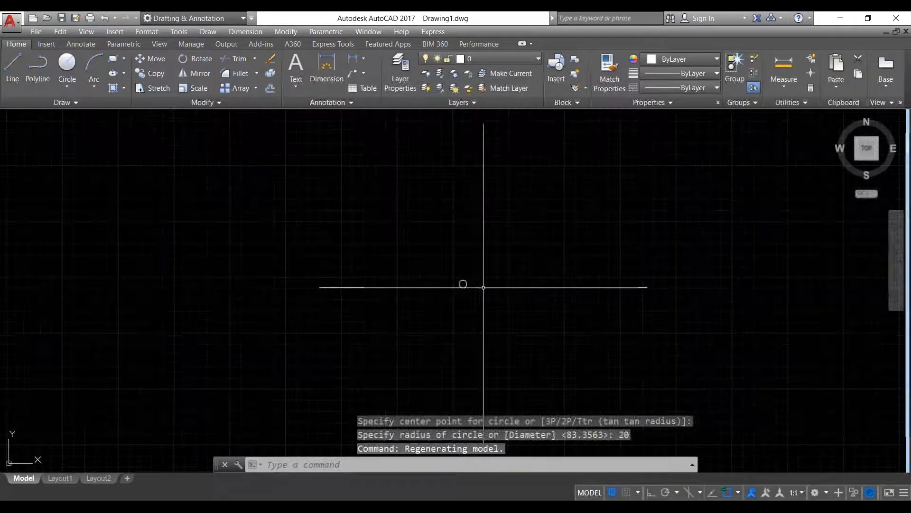
scroll(407, 266, down, 6)
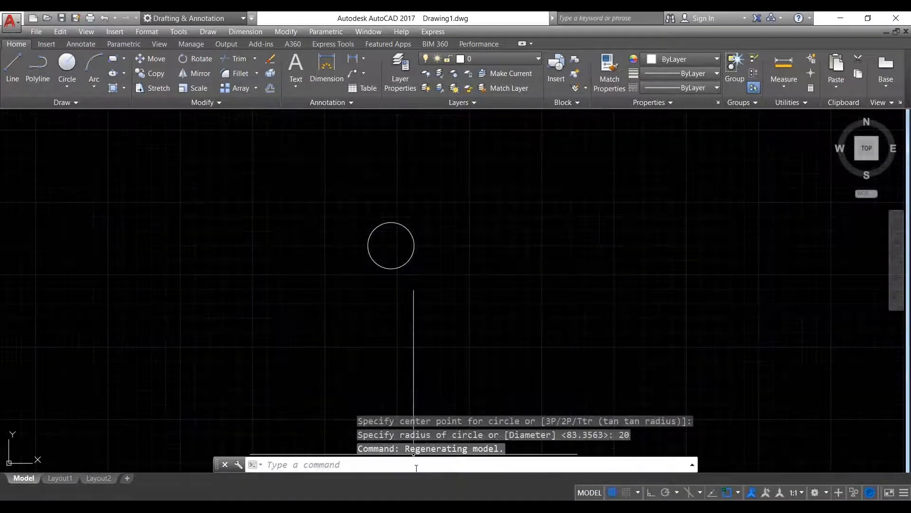
scroll(389, 330, down, 6)
scroll(388, 306, down, 3)
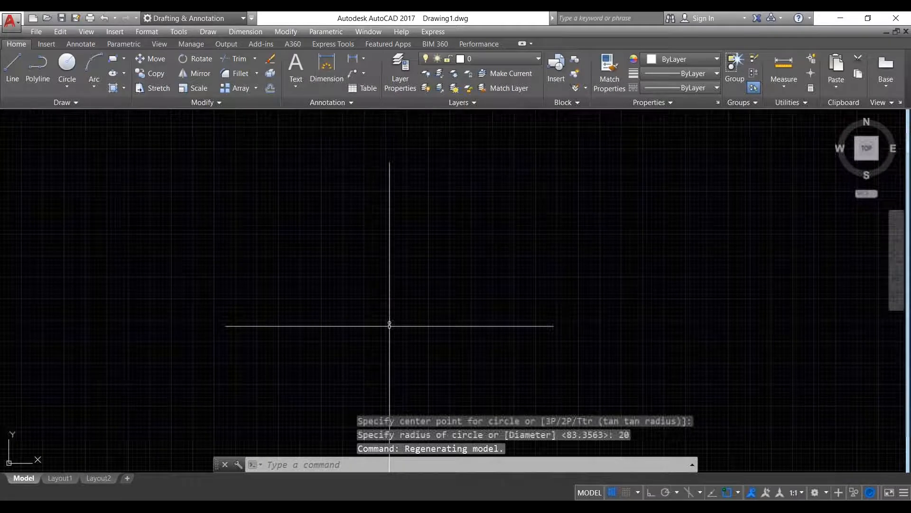
- Draw a closed four-line rectangle right of the zigzag with Ortho on, then turn Ortho off
click(13, 67)
click(482, 293)
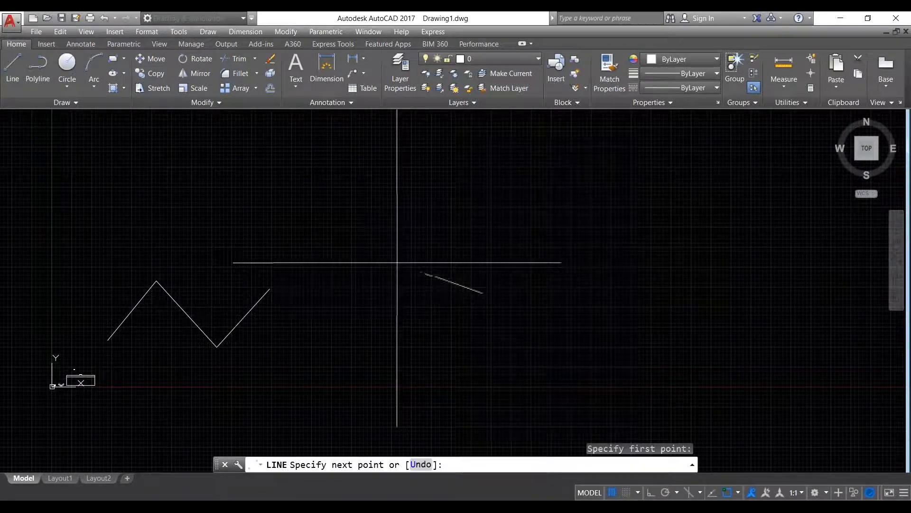
click(651, 493)
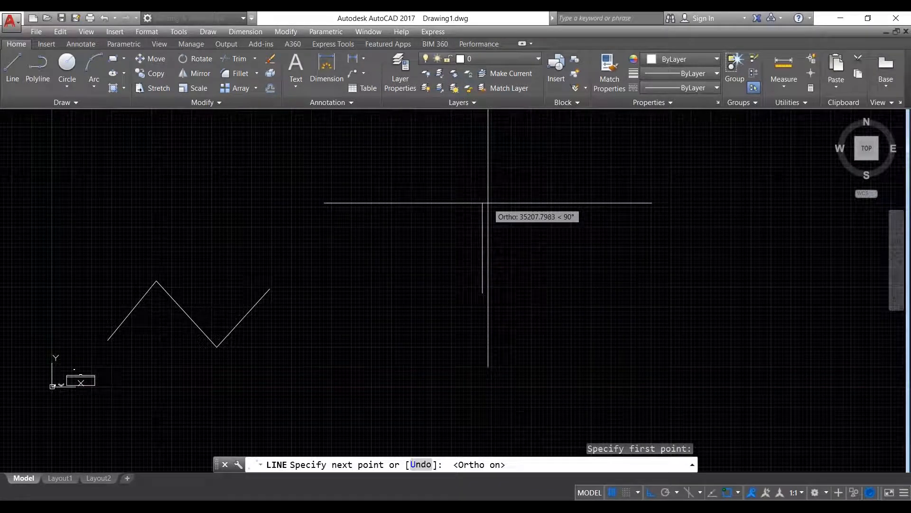
click(485, 194)
click(671, 195)
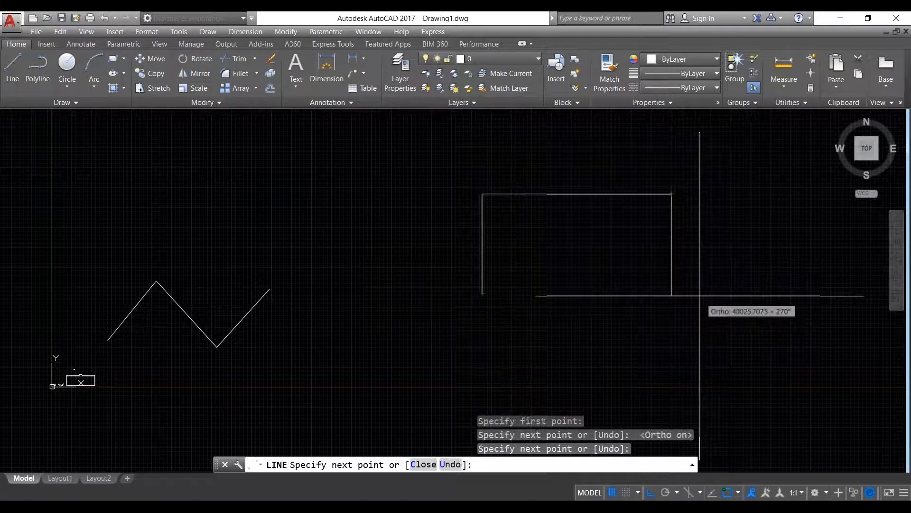
click(671, 294)
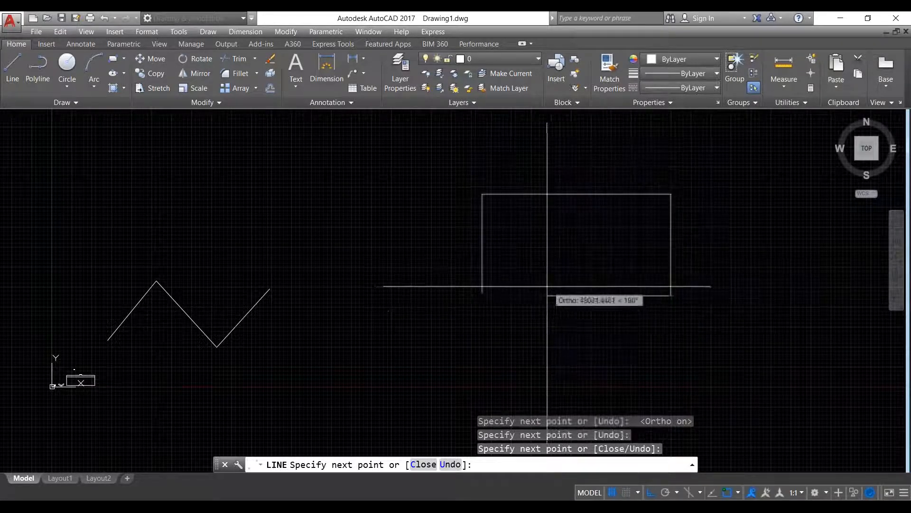
click(483, 293)
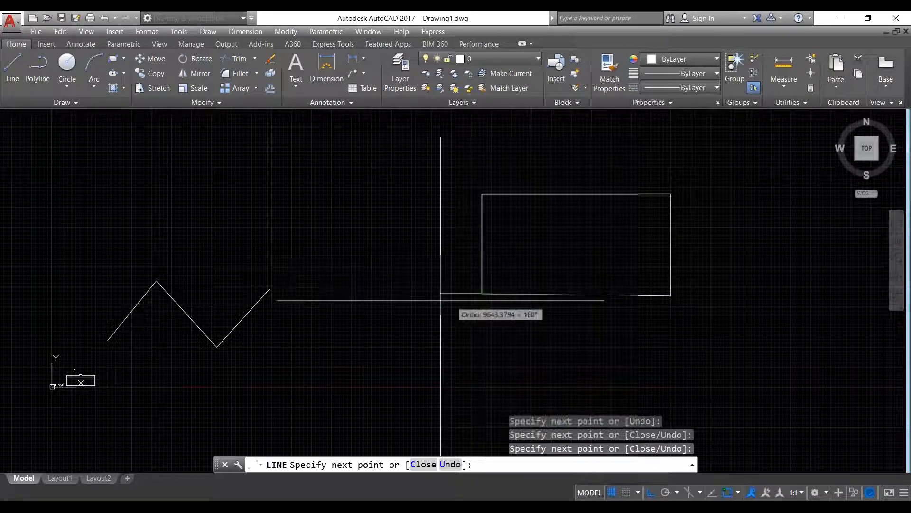
right_click(431, 300)
click(451, 307)
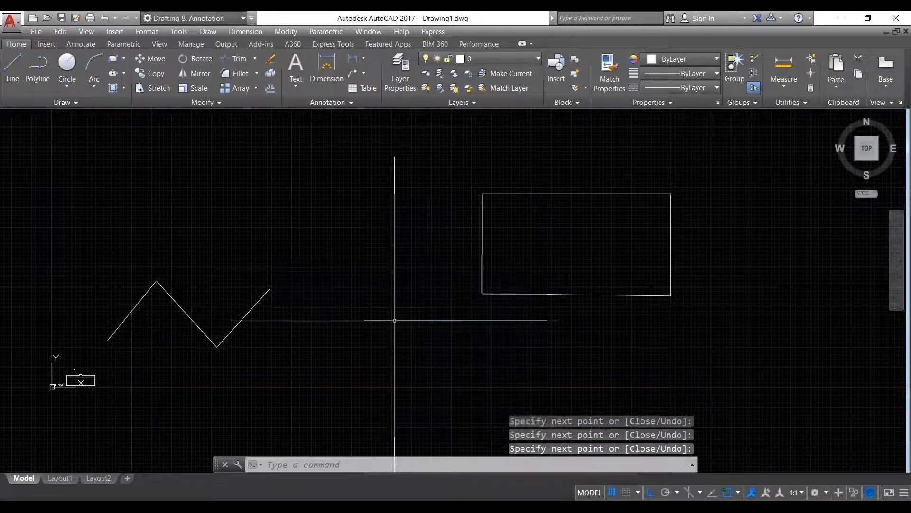
scroll(395, 321, down, 4)
middle_drag(405, 322, 371, 353)
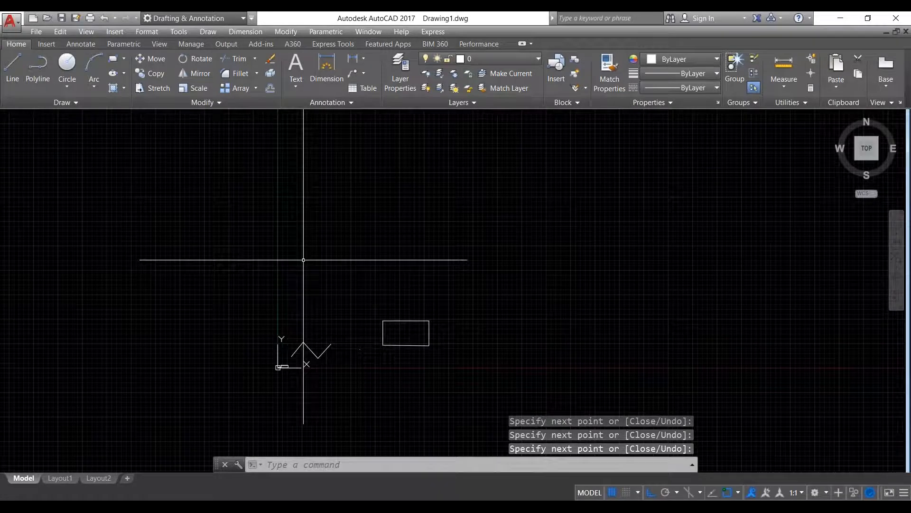
key(F8)
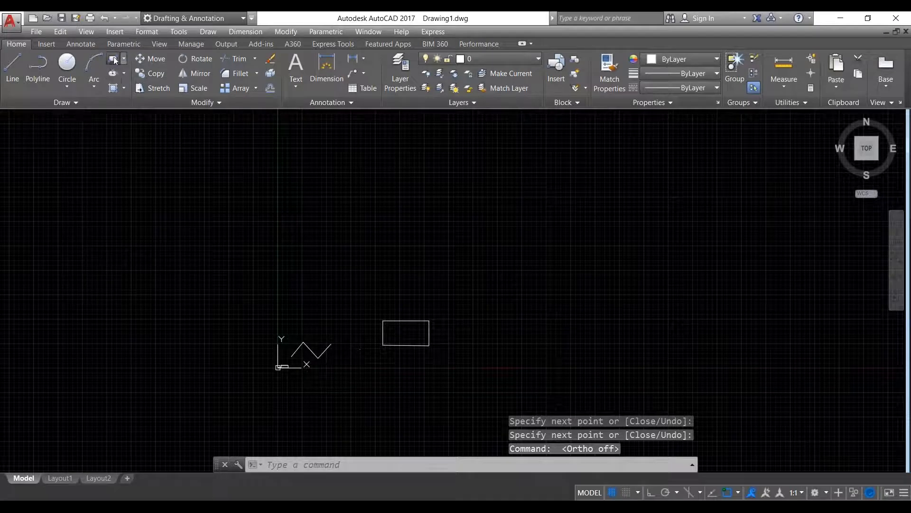
- Start a rectangle from a first corner, then cancel the unfinished attempt
click(113, 59)
middle_drag(401, 218, 228, 189)
click(374, 227)
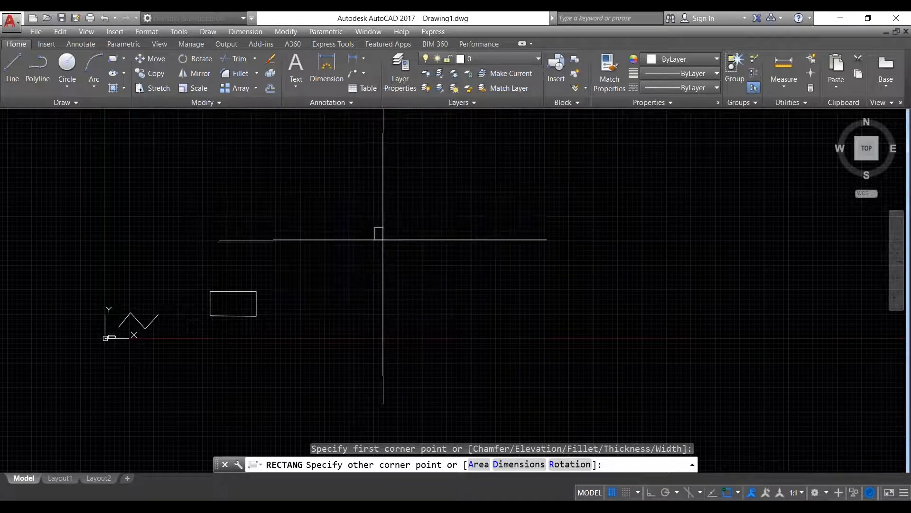
right_click(490, 280)
click(527, 284)
right_click(383, 220)
click(408, 236)
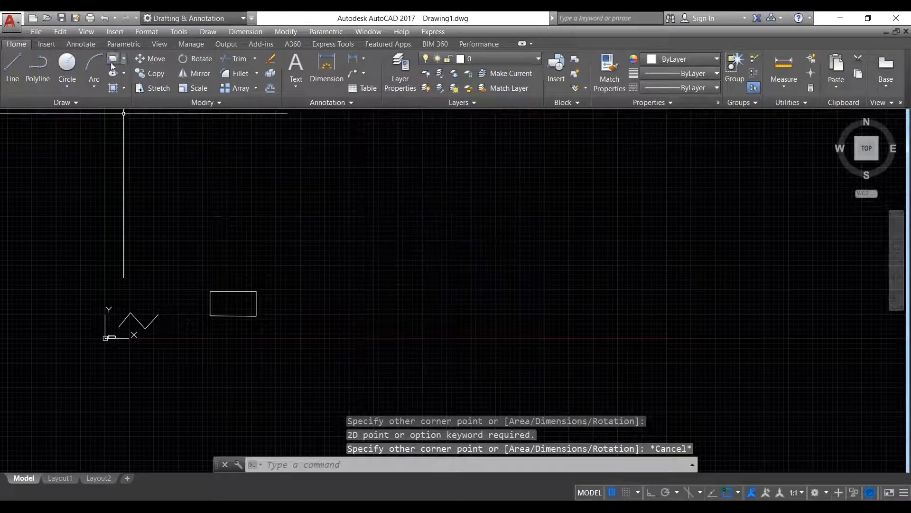
click(113, 63)
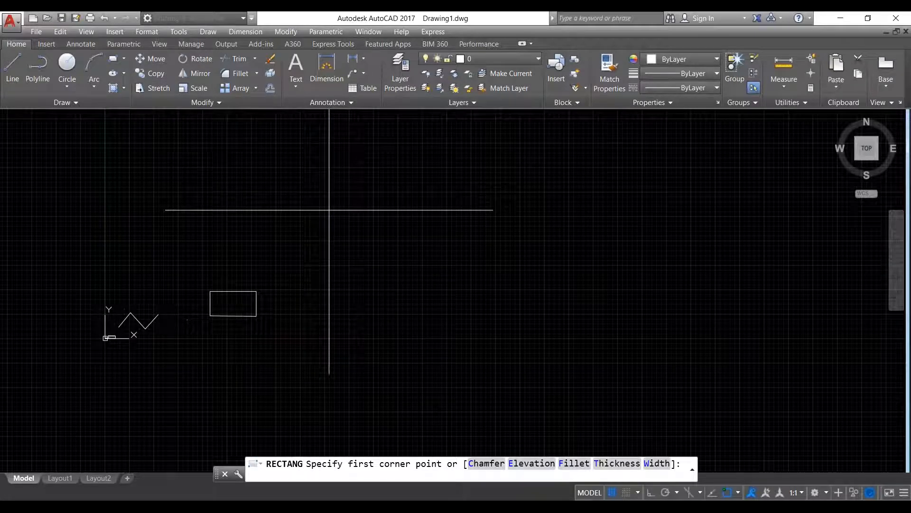
key(Escape)
- Restart the rectangle with REC, pick its first corner and enter length 100, width 200
text(r)
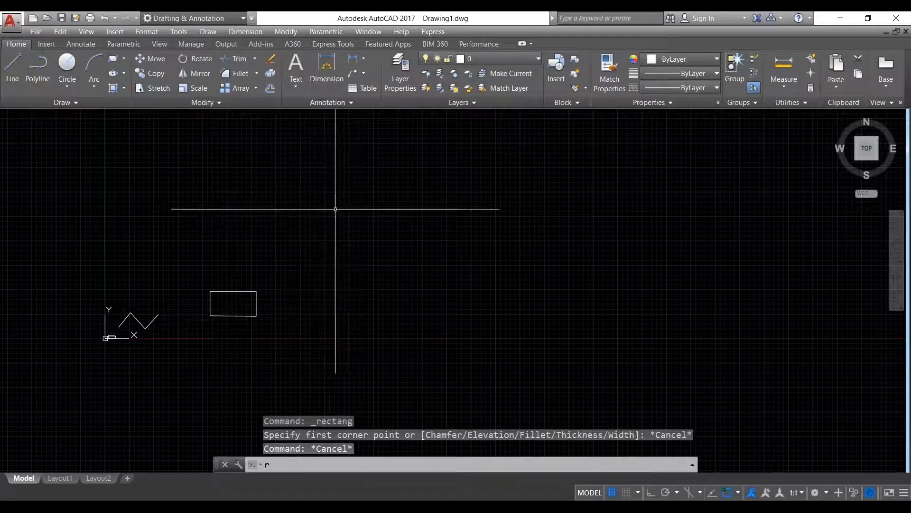
text(ec)
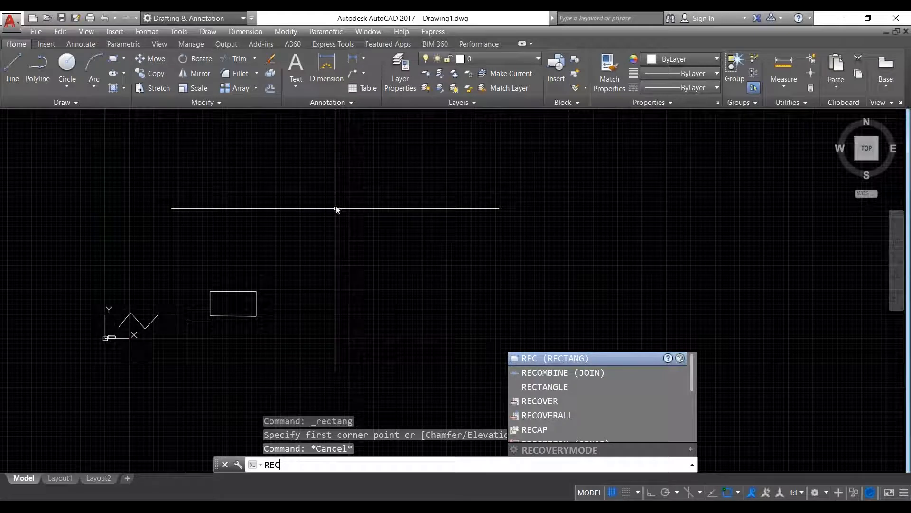
key(Return)
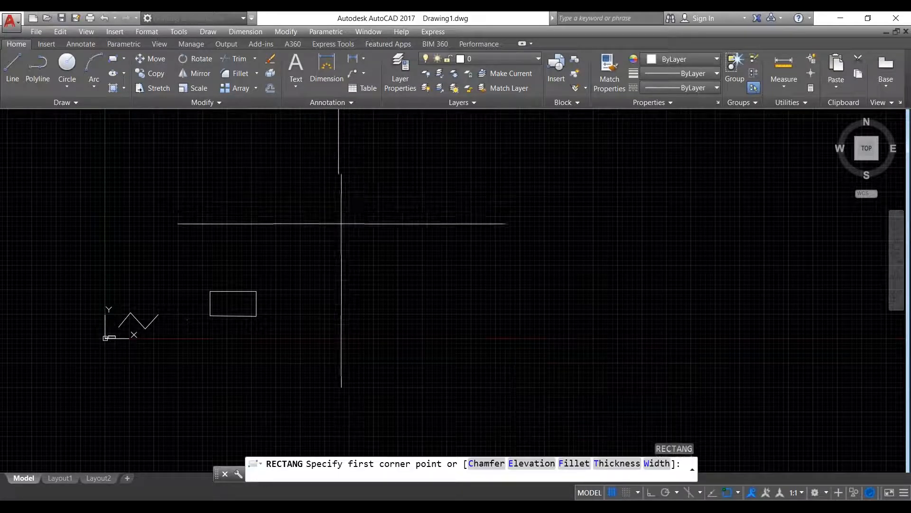
click(394, 235)
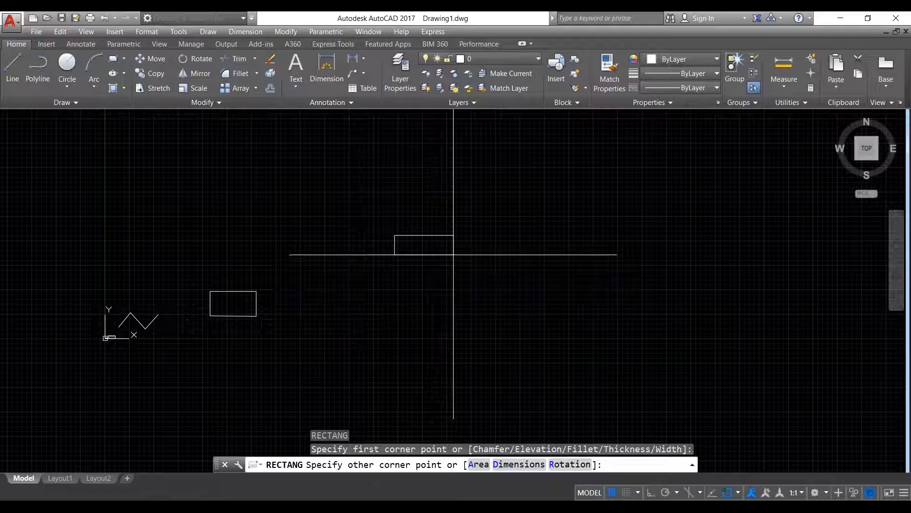
click(526, 465)
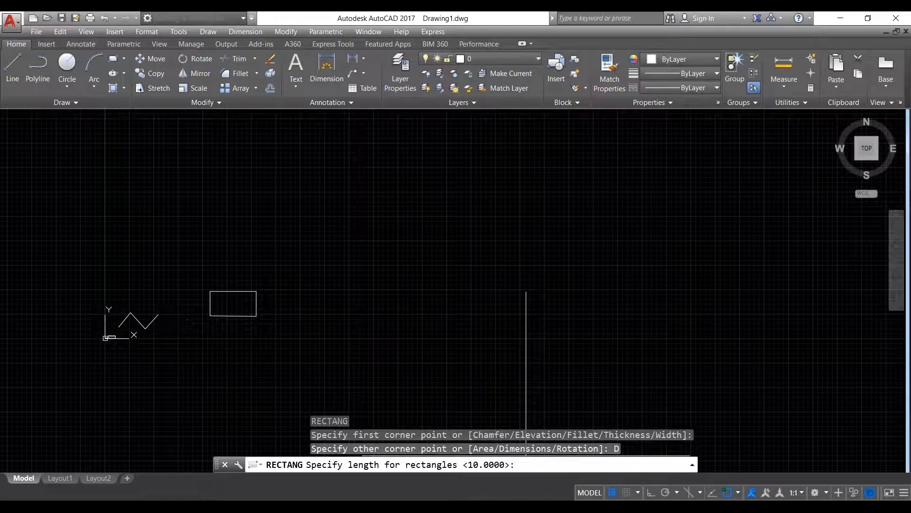
text(100)
key(Return)
text(200)
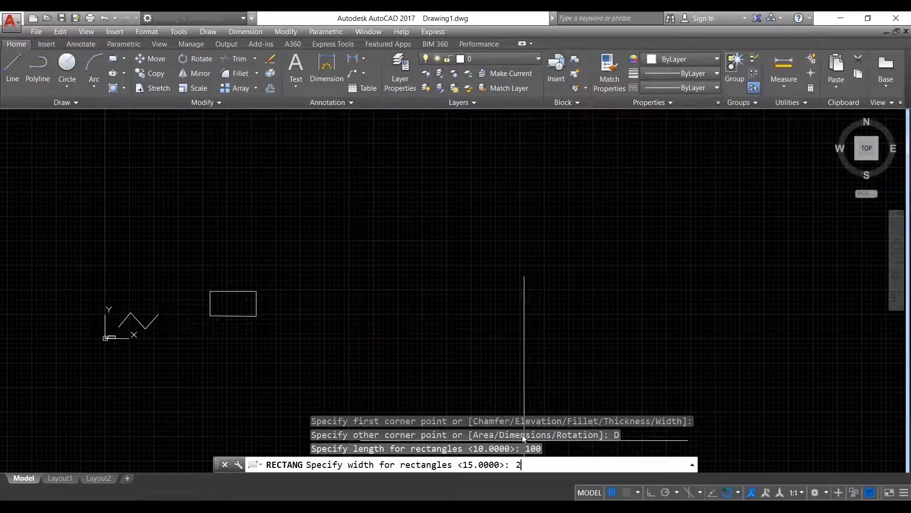
key(Return)
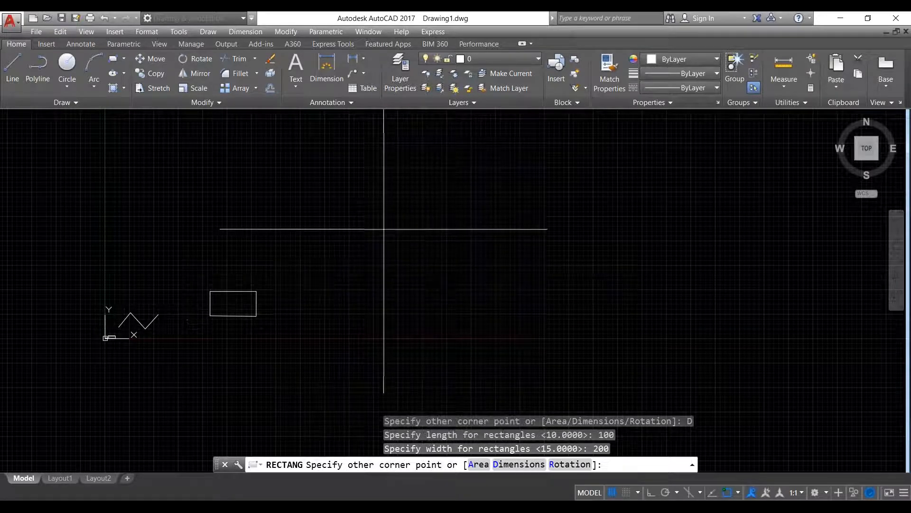
scroll(384, 228, up, 2)
scroll(384, 229, up, 2)
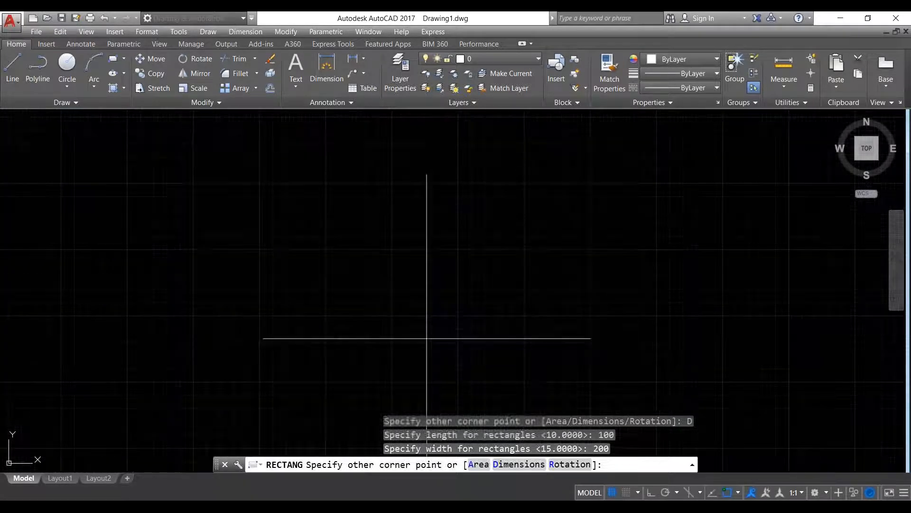
scroll(428, 308, up, 4)
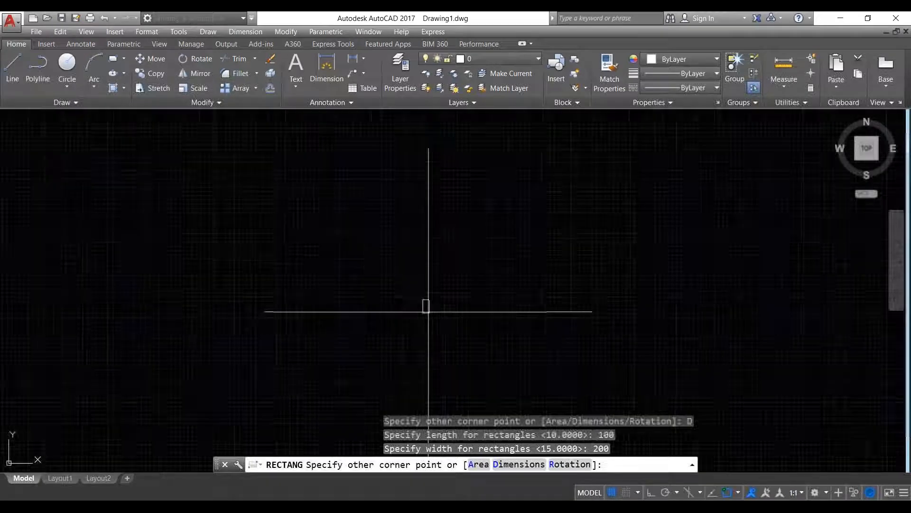
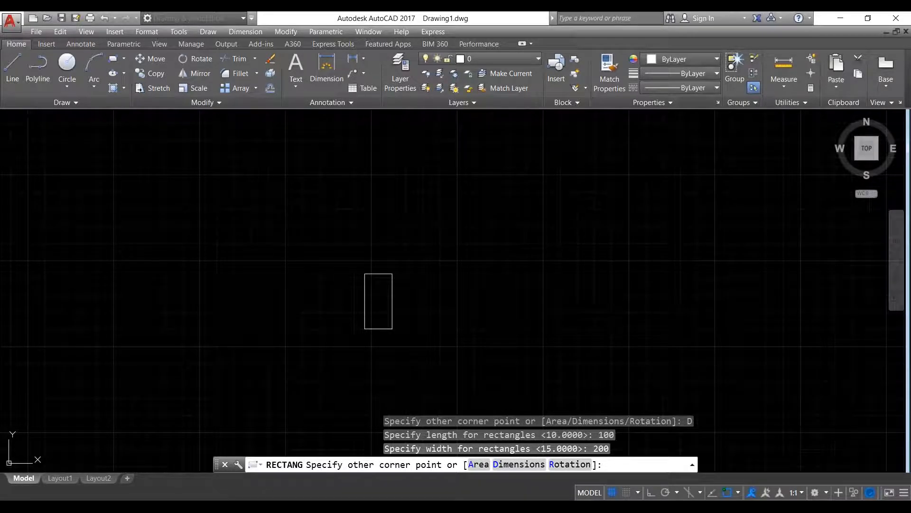
- Finish the 100 by 200 rectangle, cancel a stray selection, and adjust the view
key(Return)
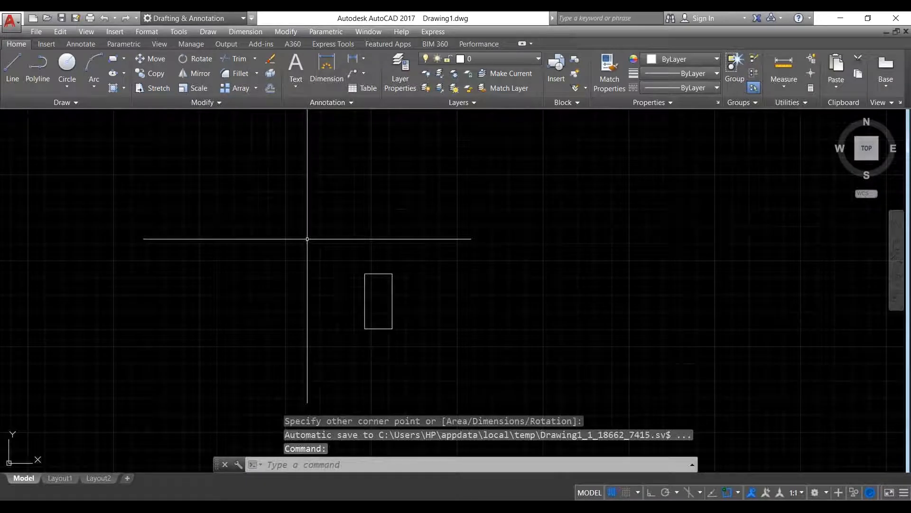
click(386, 301)
key(Escape)
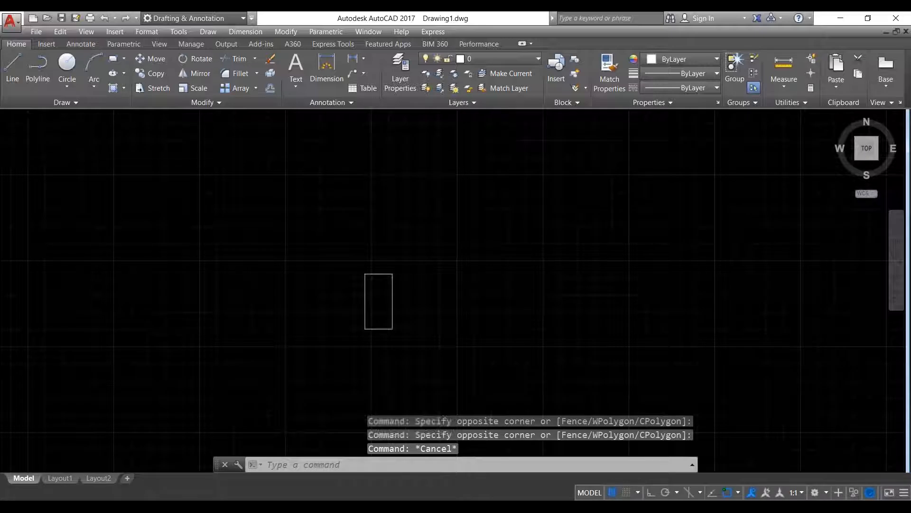
scroll(458, 219, down, 2)
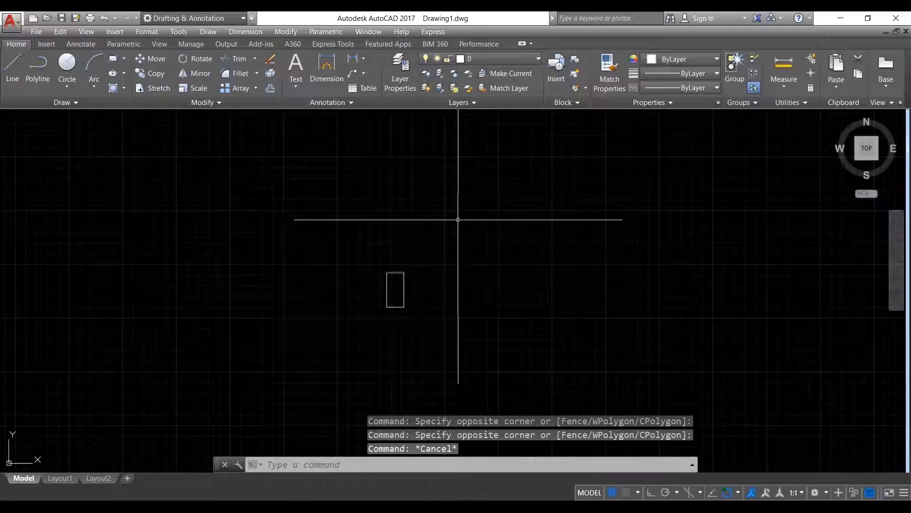
middle_drag(458, 219, 463, 202)
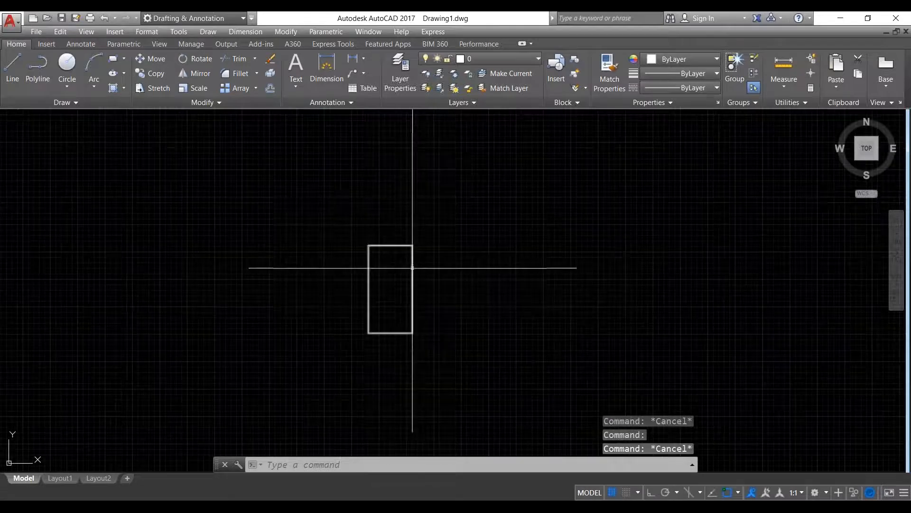
scroll(413, 266, down, 4)
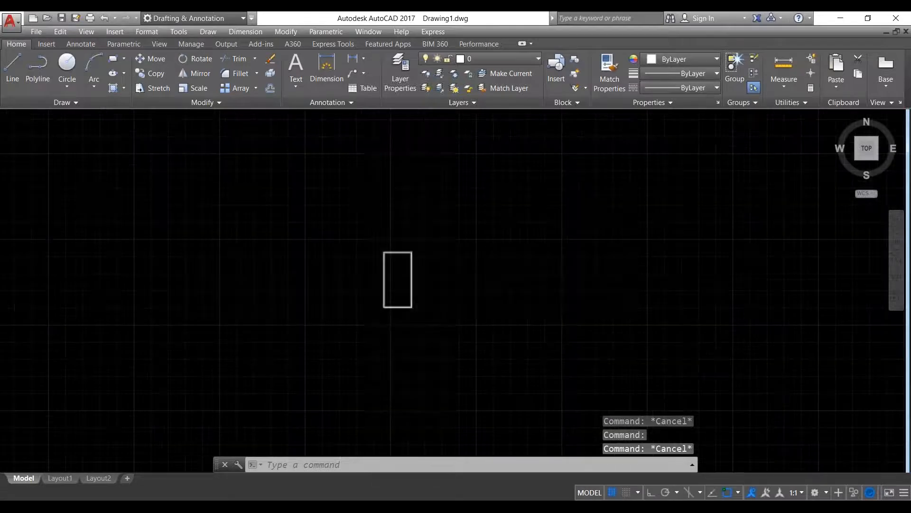
middle_drag(336, 297, 624, 282)
scroll(431, 303, down, 10)
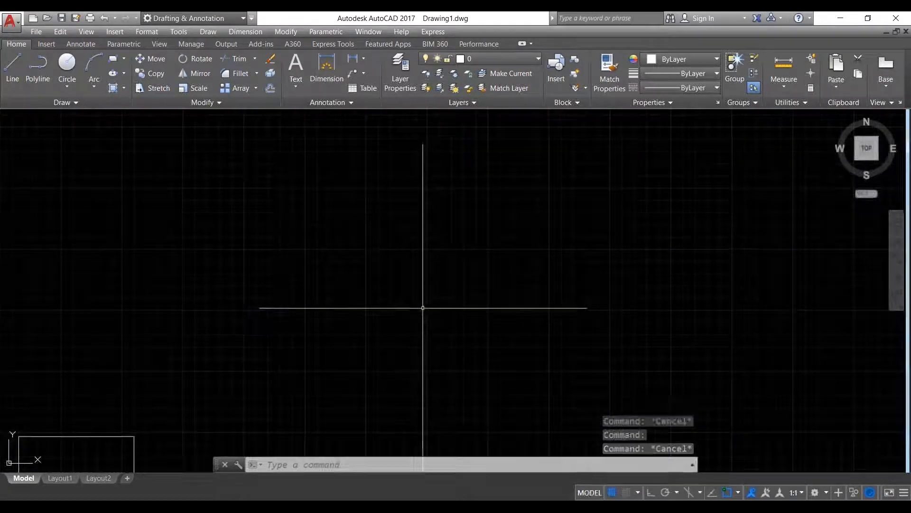
scroll(245, 385, up, 8)
- Window-select the rectangle's bottom, right, top and left edges, then clear the selection
click(401, 396)
click(397, 361)
click(624, 331)
click(588, 307)
click(480, 247)
click(432, 215)
click(365, 334)
click(276, 309)
key(Escape)
key(Escape)
- Zoom the view and start the Rectangle tool for a new rectangle
scroll(212, 292, down, 5)
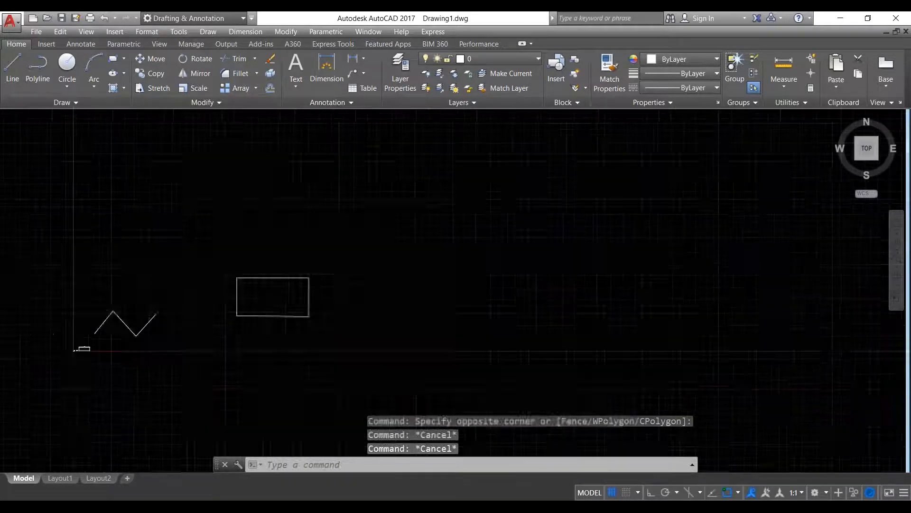
scroll(390, 284, down, 6)
scroll(425, 284, up, 9)
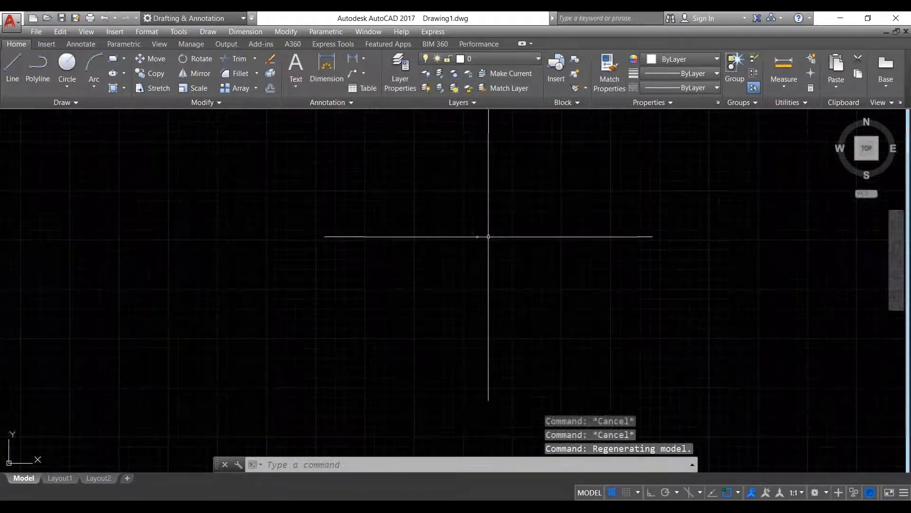
click(113, 58)
- Draw a wide rectangle by picking two opposite corners, then reframe the view
scroll(142, 190, down, 3)
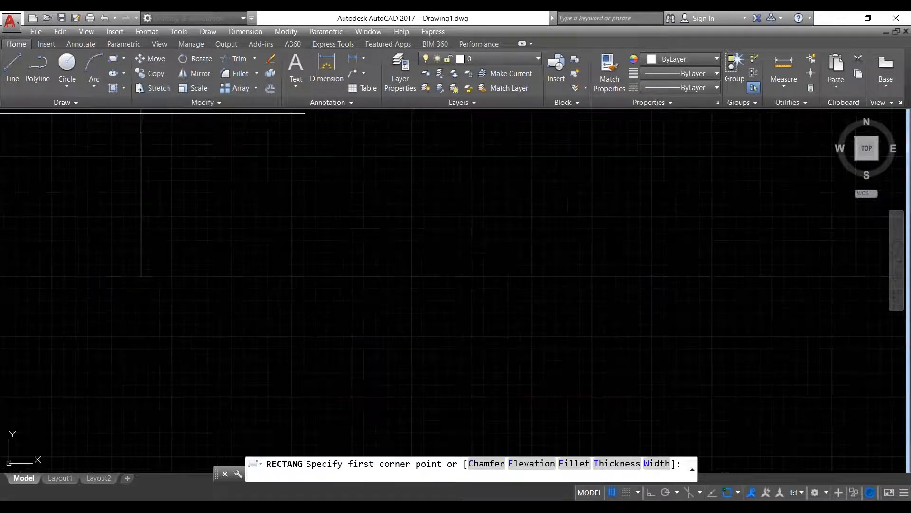
click(194, 165)
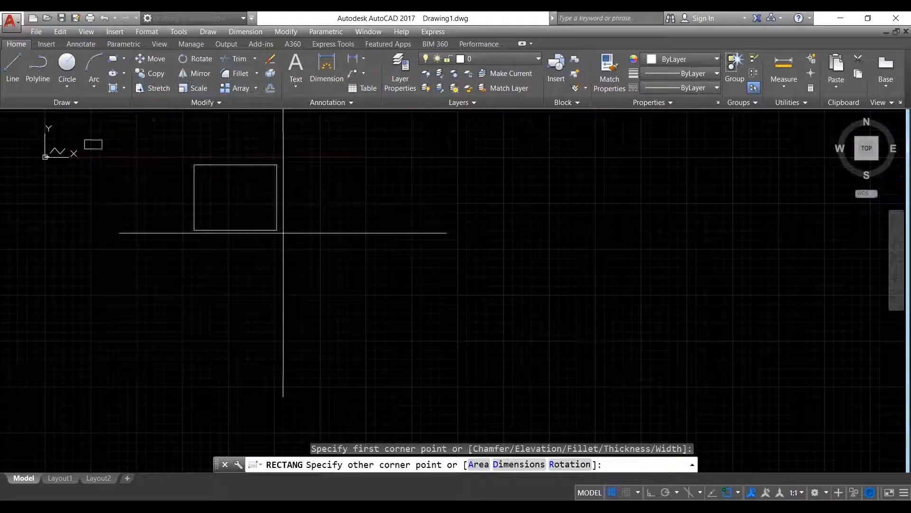
click(294, 205)
scroll(265, 227, down, 4)
middle_drag(269, 209, 312, 263)
scroll(311, 263, up, 4)
scroll(375, 262, up, 2)
middle_drag(376, 262, 393, 274)
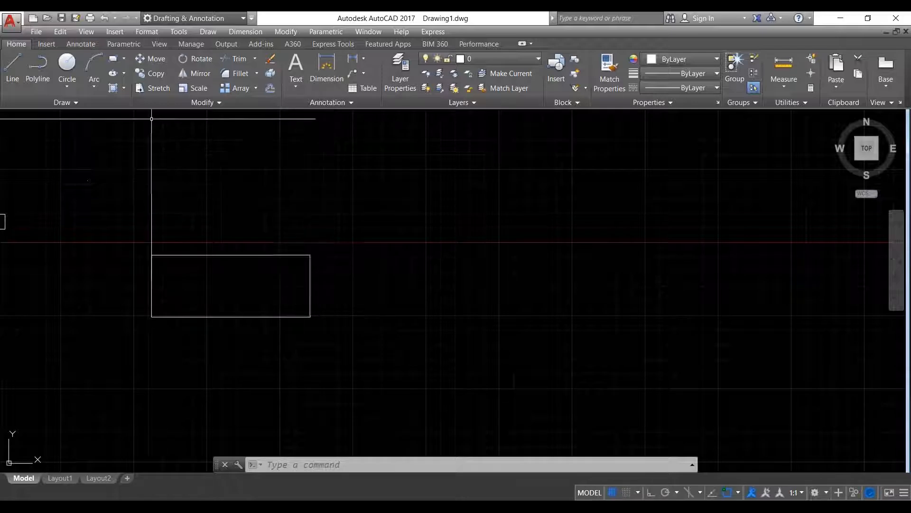
- Crossing-select the new rectangle and bring up its right-click editing menu
click(350, 362)
click(151, 178)
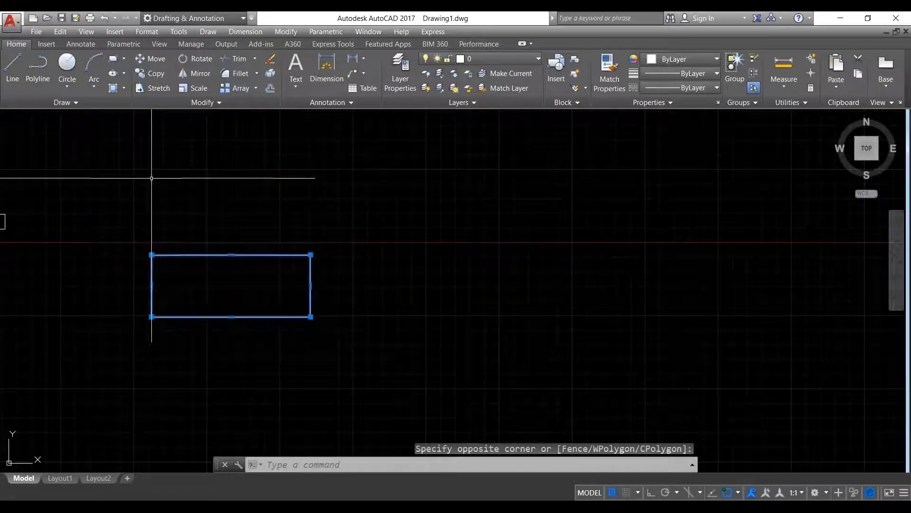
right_click(153, 180)
click(337, 228)
click(391, 373)
click(371, 399)
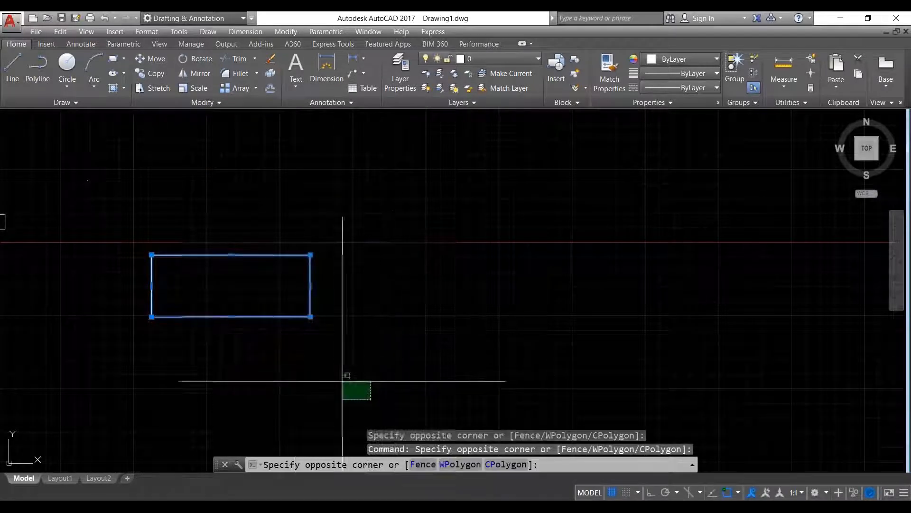
click(143, 169)
right_click(142, 169)
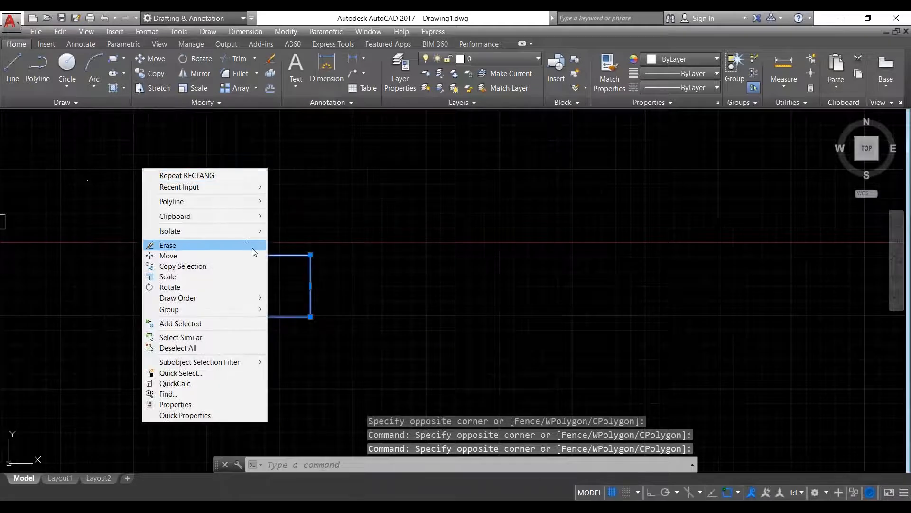
- Move the rectangle from its upper-right corner to a spot up and to the right
click(251, 257)
click(311, 255)
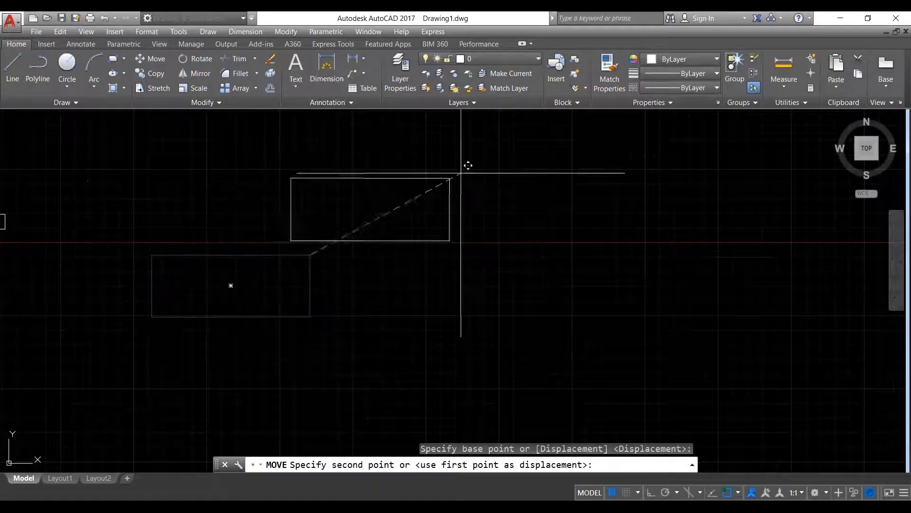
click(549, 145)
scroll(496, 269, down, 4)
middle_drag(497, 272, 470, 298)
- Crossing-select the moved rectangle and open its right-click menu
click(520, 307)
click(397, 199)
right_click(398, 200)
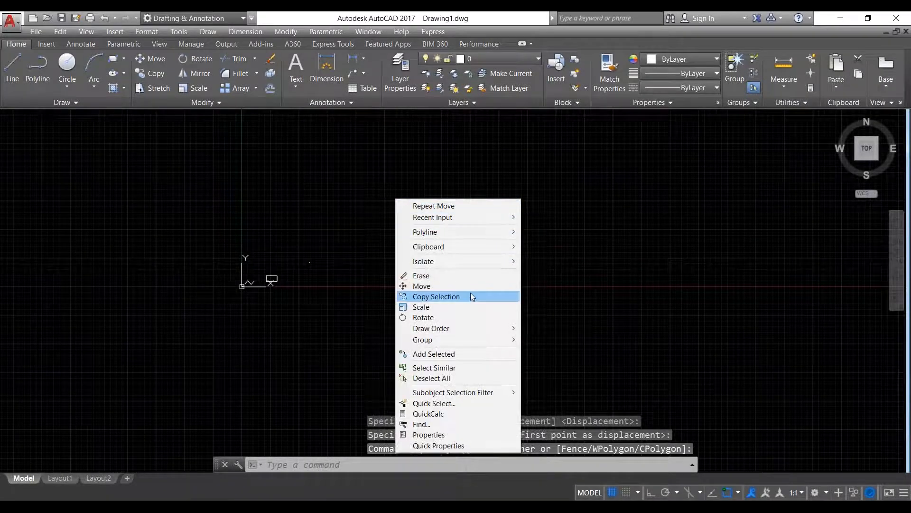
- Copy the rectangle from its lower-left corner, placing nine copies around the drawing
click(468, 296)
click(427, 273)
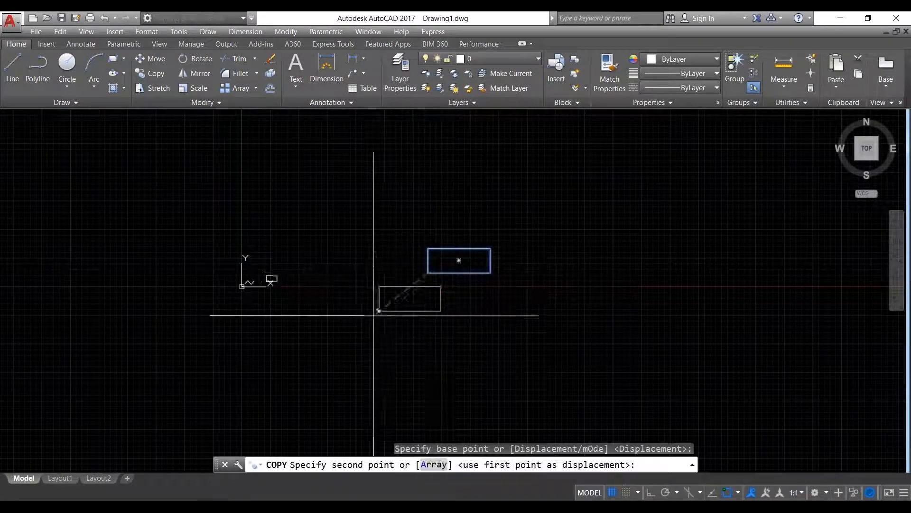
click(522, 218)
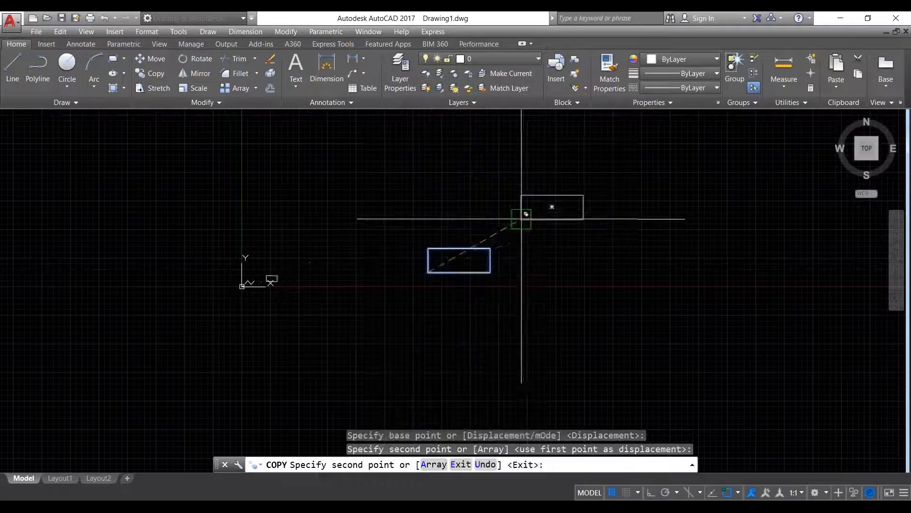
click(540, 293)
click(470, 344)
click(394, 335)
click(351, 306)
click(338, 252)
click(333, 211)
click(340, 186)
click(321, 153)
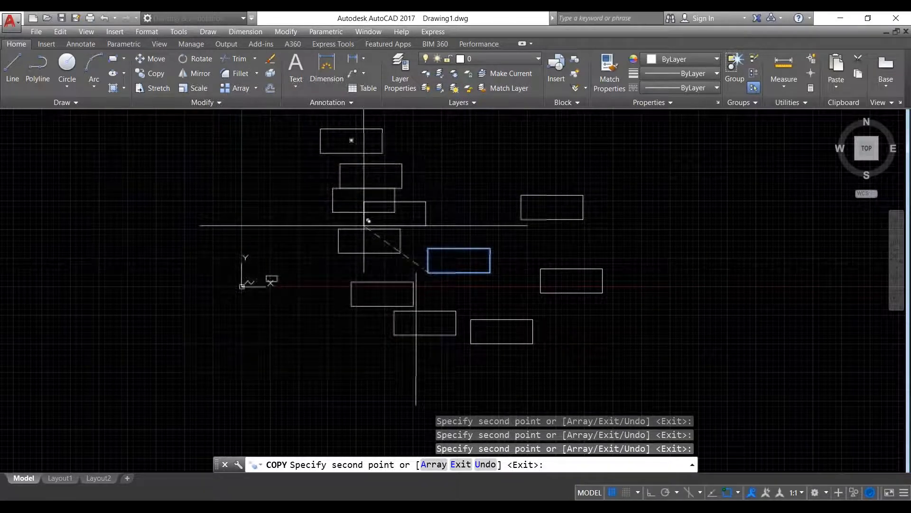
mouse_move(665, 248)
middle_down()
mouse_move(633, 256)
mouse_move(491, 242)
middle_up()
key(Escape)
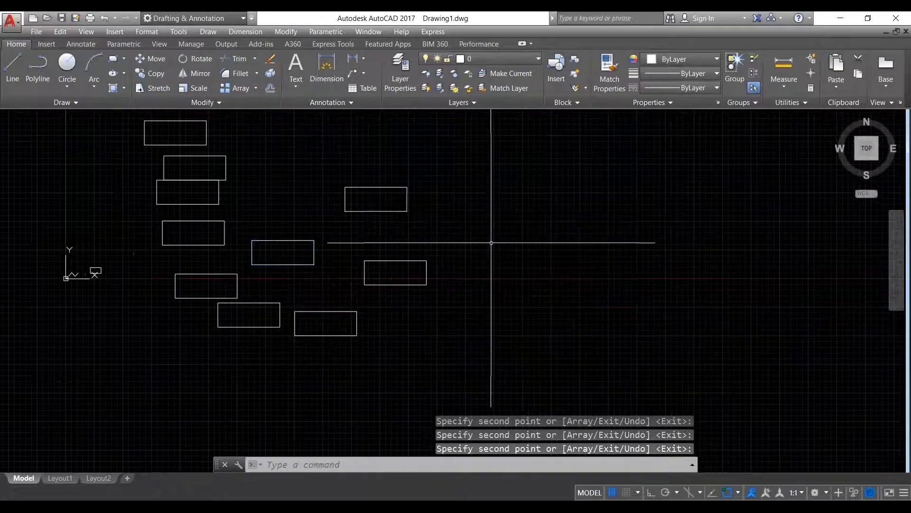
- Copy one rectangle in Single mode from its lower-right corner, placing it to the right
click(502, 321)
click(421, 249)
right_click(490, 236)
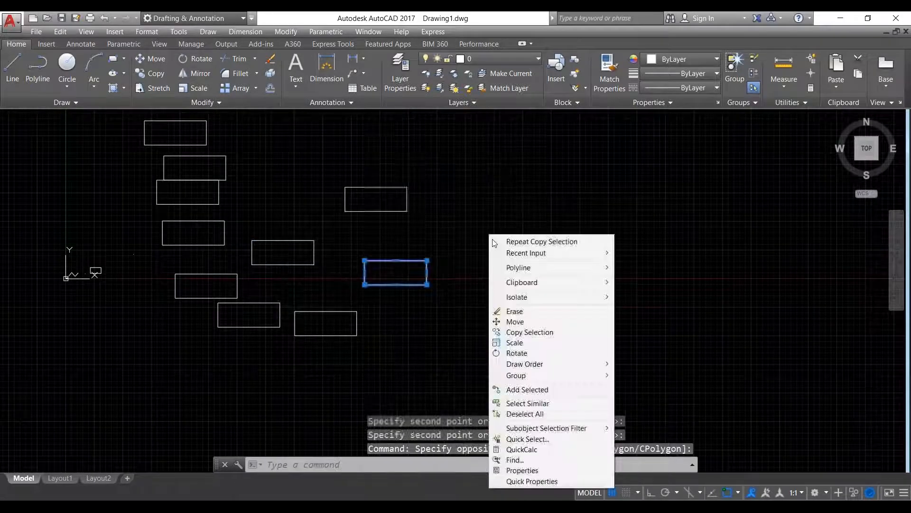
click(550, 332)
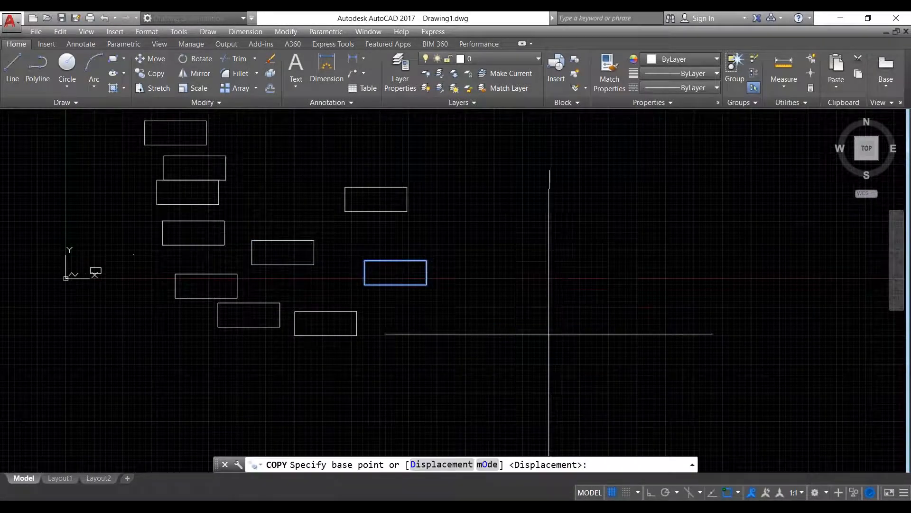
click(487, 465)
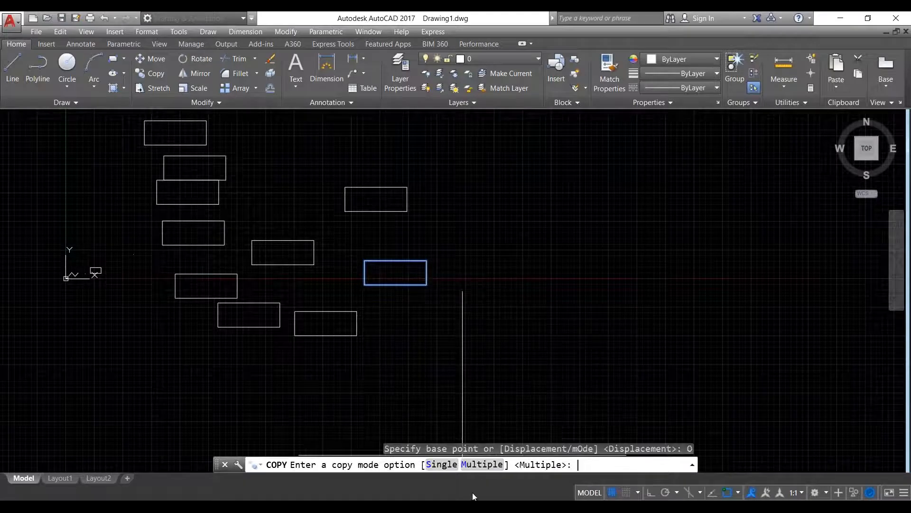
click(441, 464)
click(427, 284)
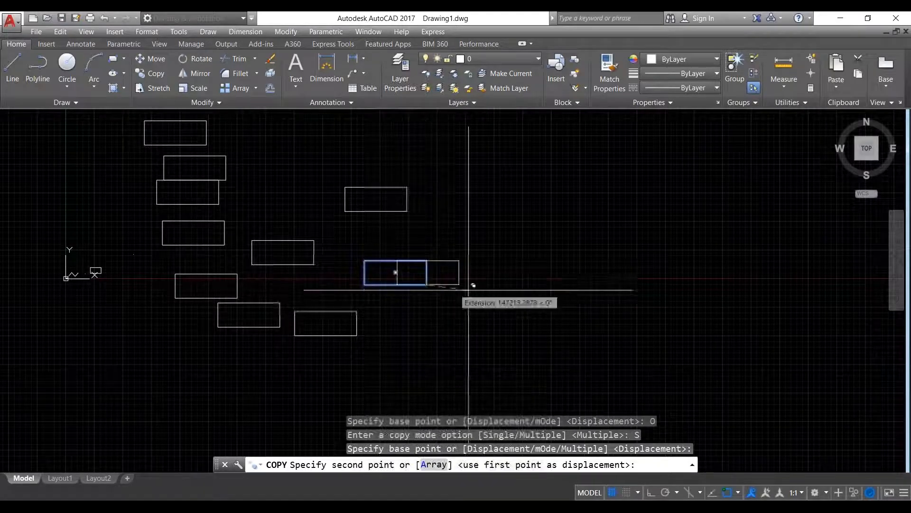
click(533, 303)
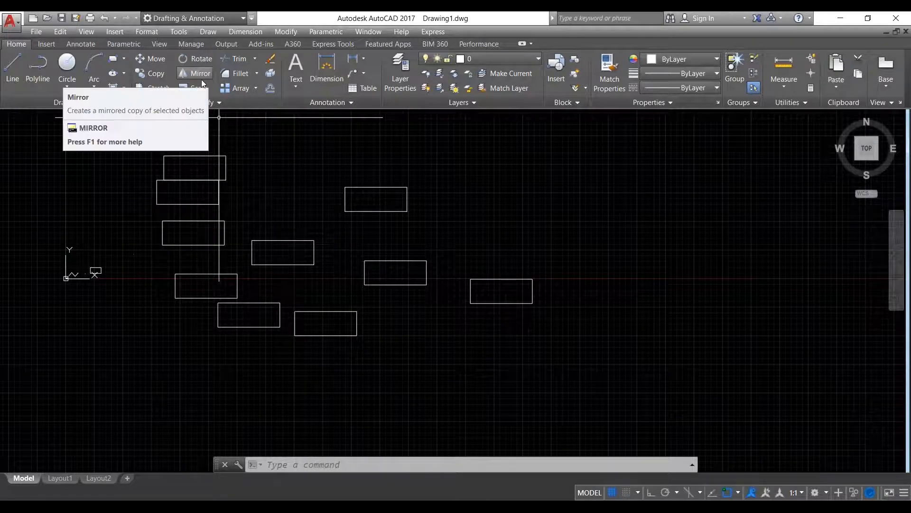
- Rotate the rightmost rectangle about its lower-right corner to tilt it
click(645, 362)
click(525, 260)
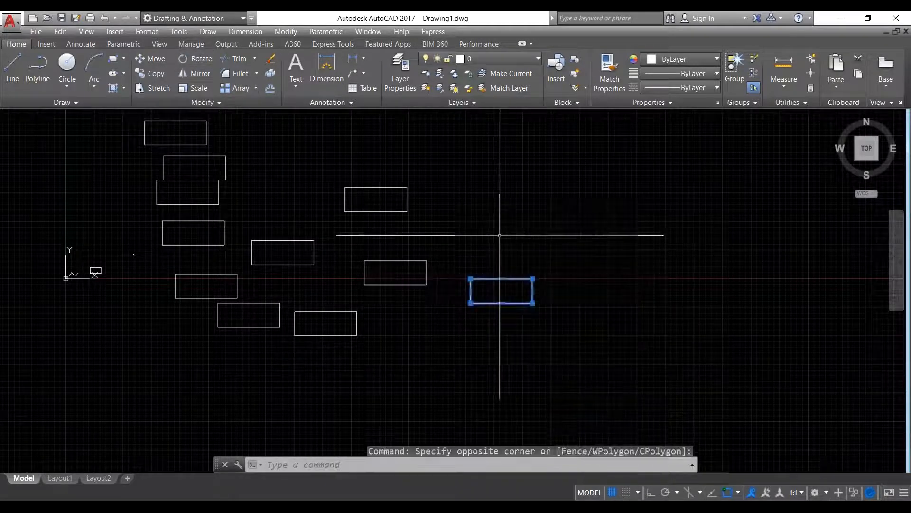
click(201, 59)
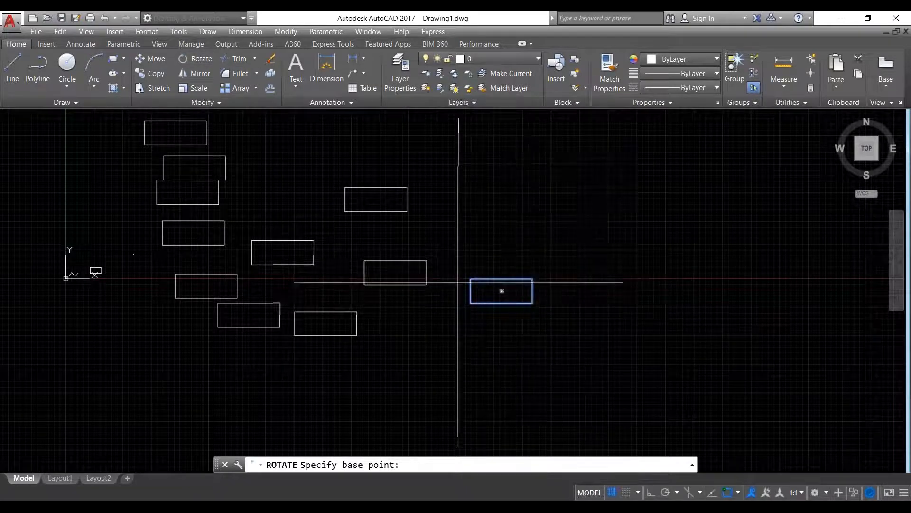
click(533, 302)
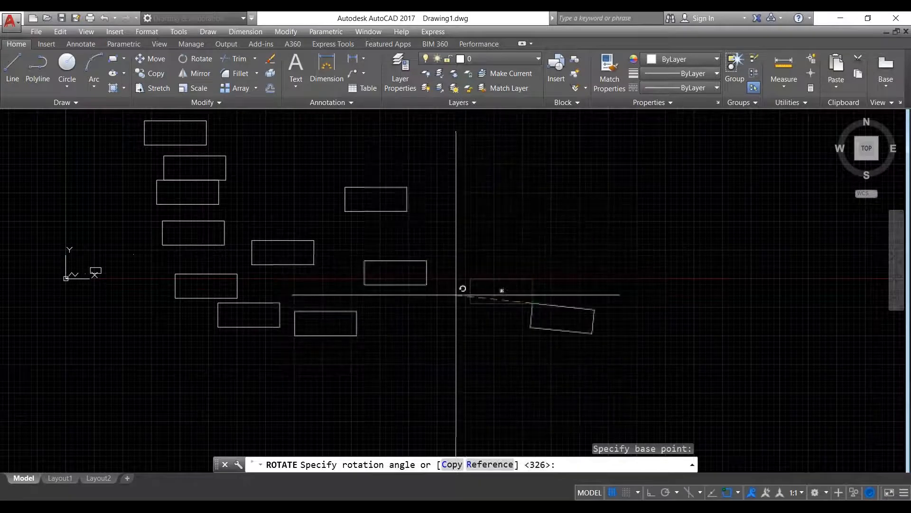
click(466, 377)
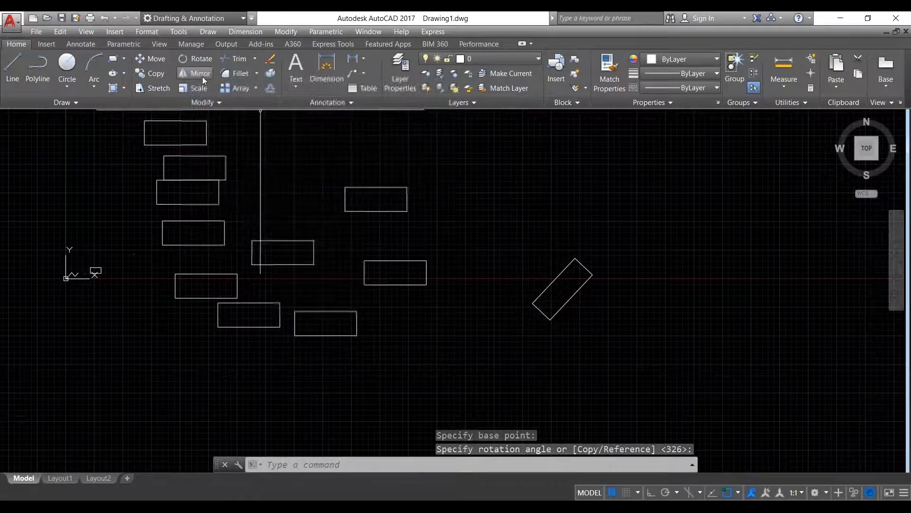
- Mirror the tilted rectangle about a vertical line through its right corner, keeping the original
click(650, 359)
click(495, 219)
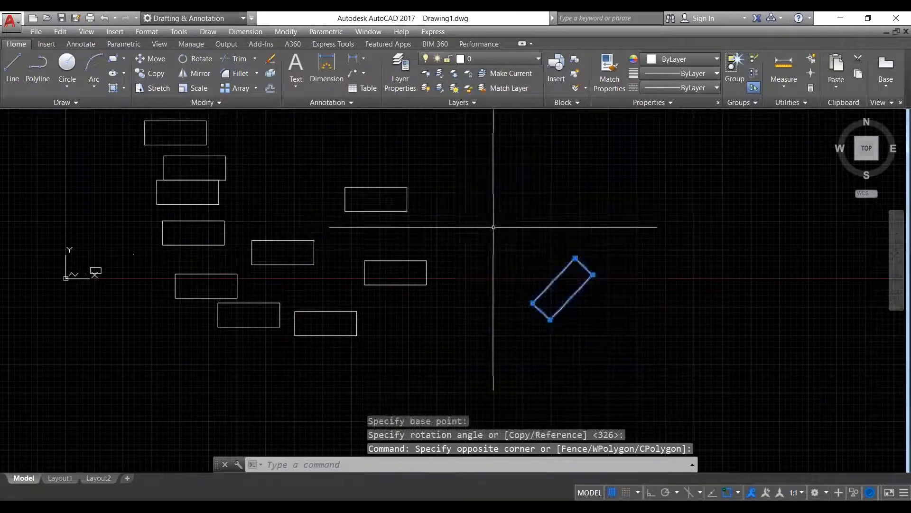
click(200, 76)
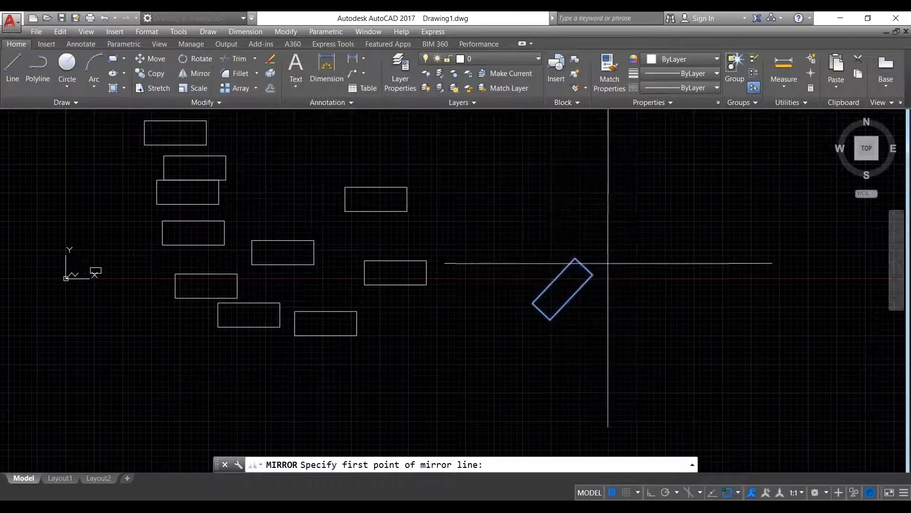
click(593, 274)
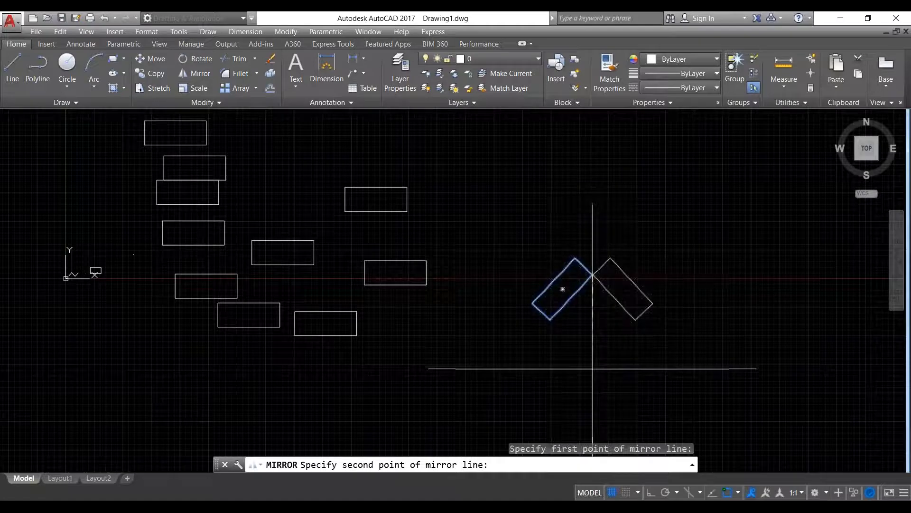
click(593, 377)
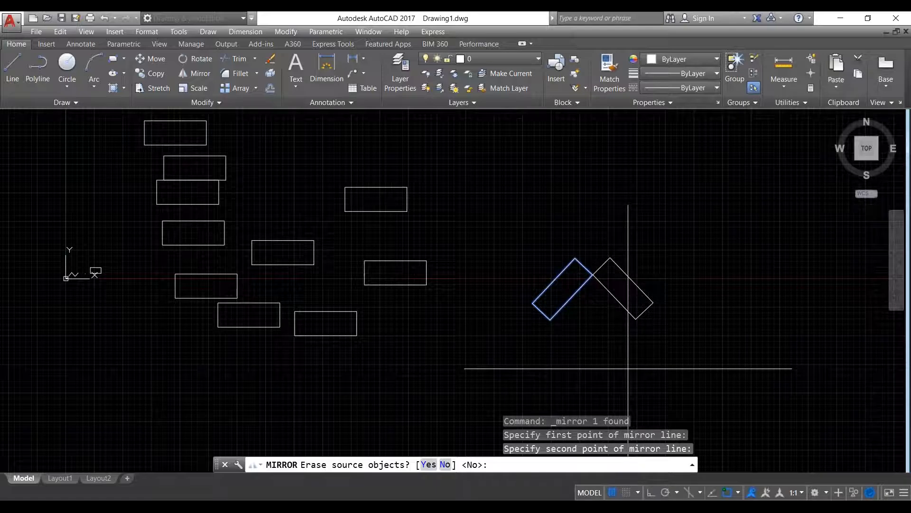
key(Return)
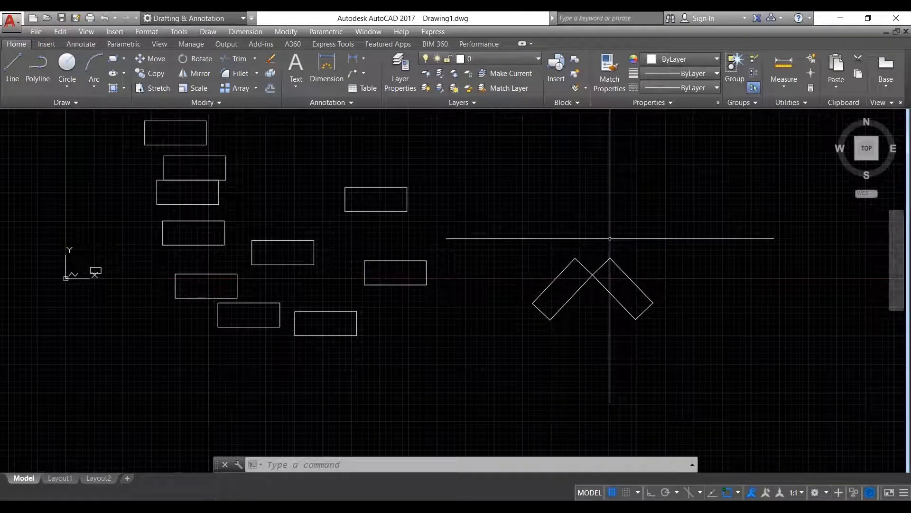
- Draw a circle in empty space above the inverted V
scroll(453, 201, down, 4)
middle_drag(452, 202, 384, 258)
click(67, 65)
click(502, 185)
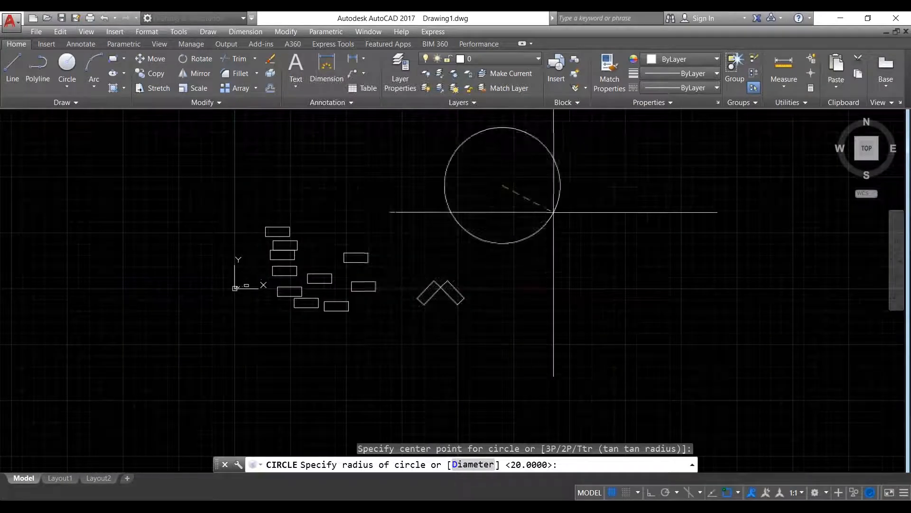
click(552, 214)
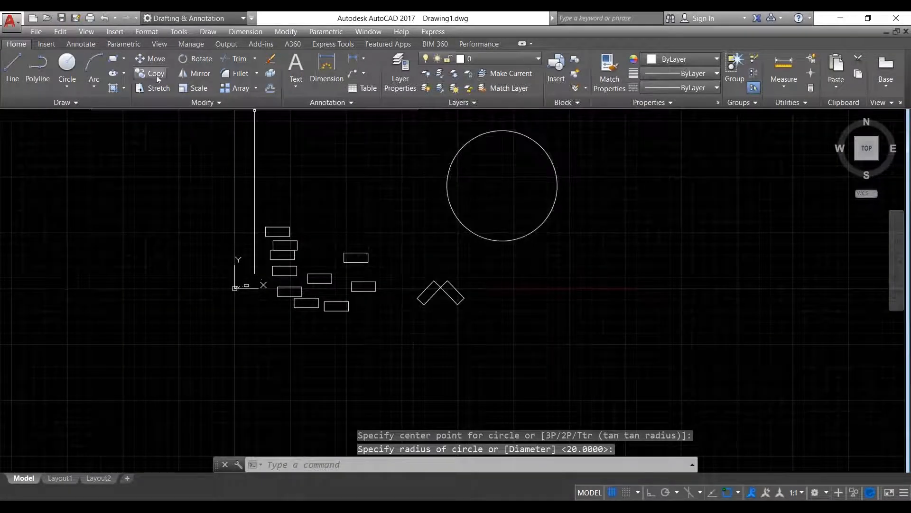
- Draw a rectangle from up-left of the circle to a corner inside it
click(113, 59)
middle_drag(452, 161, 492, 246)
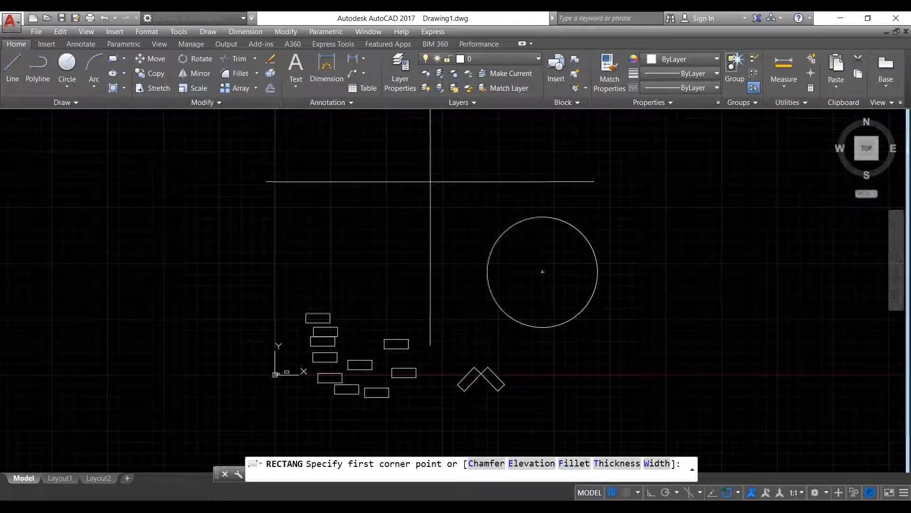
click(429, 181)
click(542, 272)
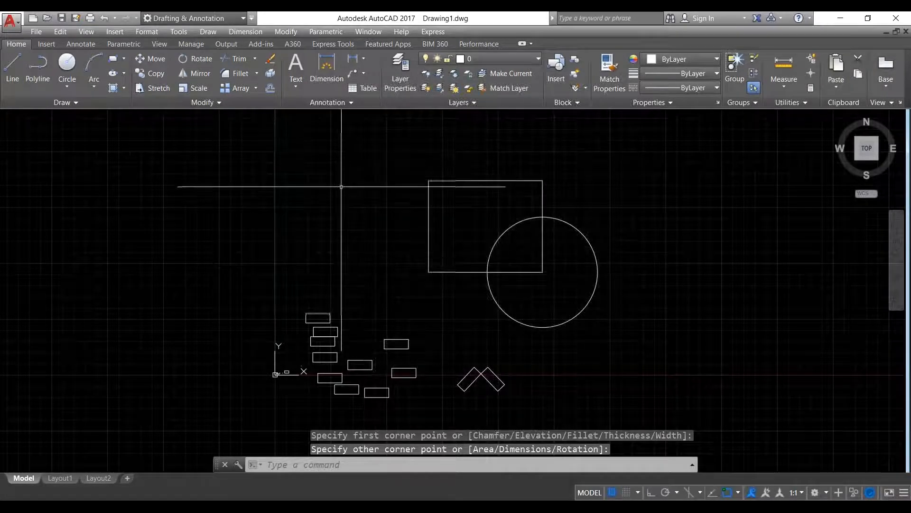
- Trim the rectangle's right and bottom edges inside the circle and the arc inside the rectangle
text(tr)
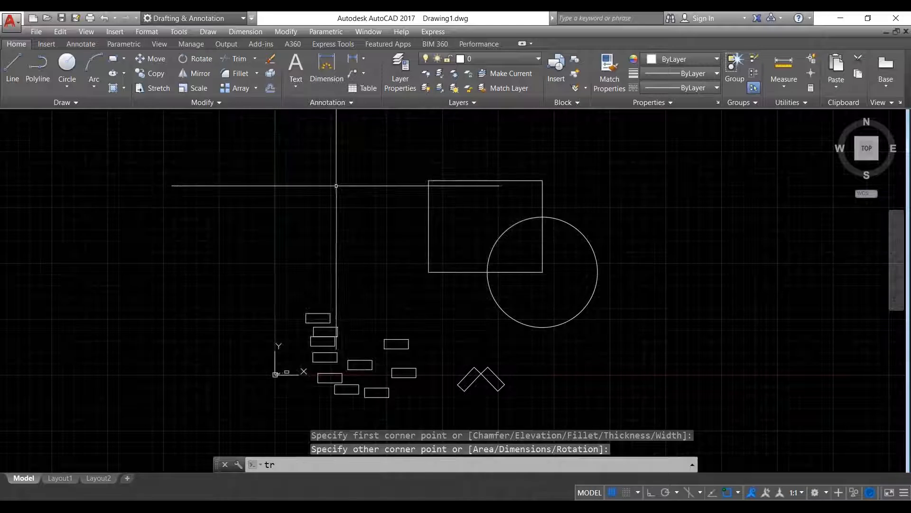
key(Return)
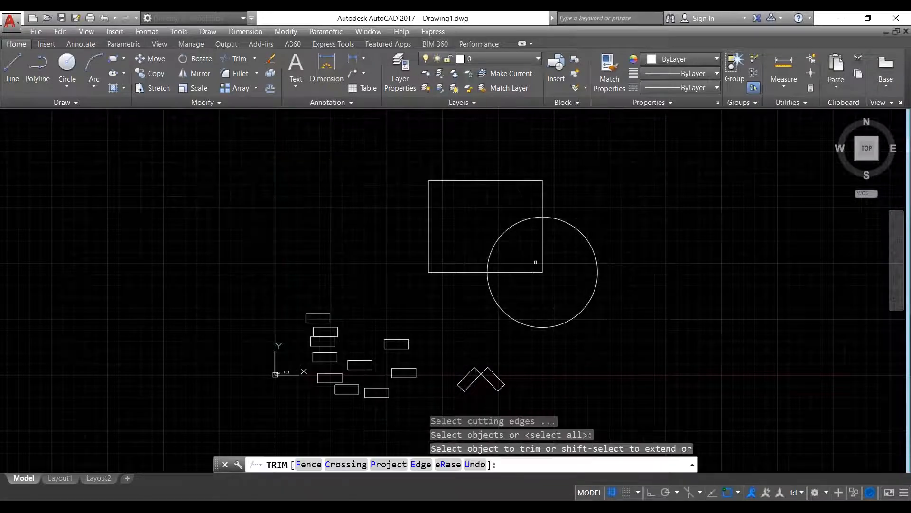
click(557, 259)
click(531, 248)
click(521, 283)
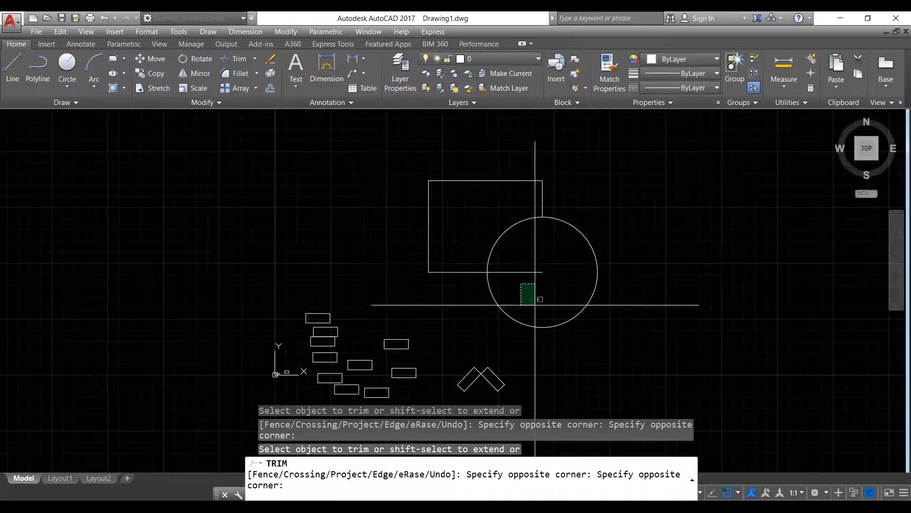
click(493, 263)
click(522, 241)
click(485, 216)
key(Escape)
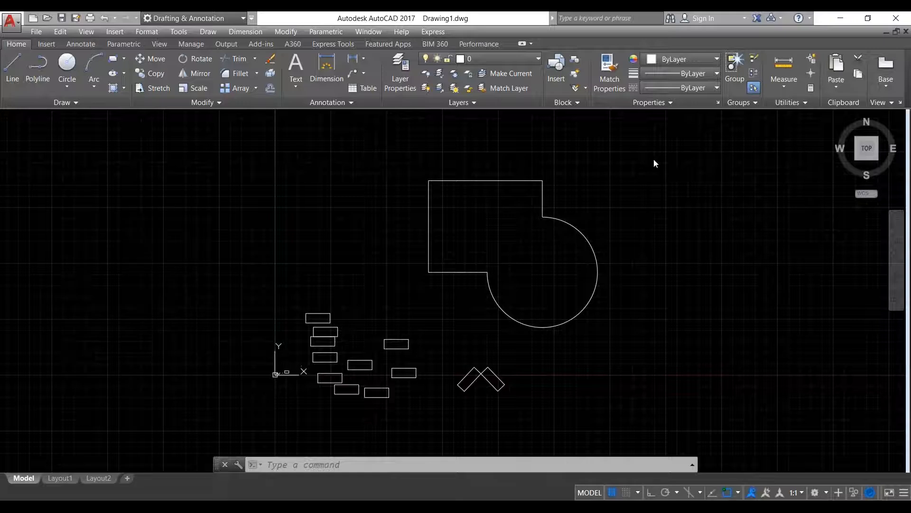
click(625, 196)
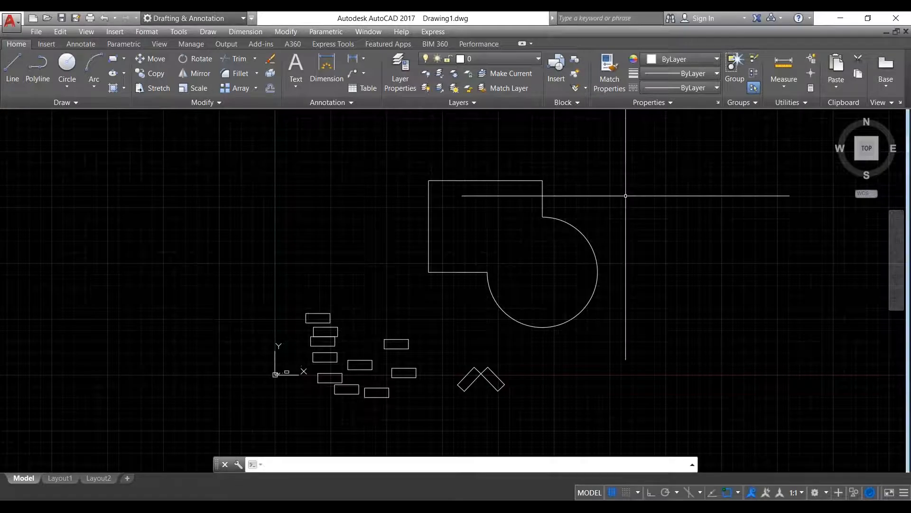